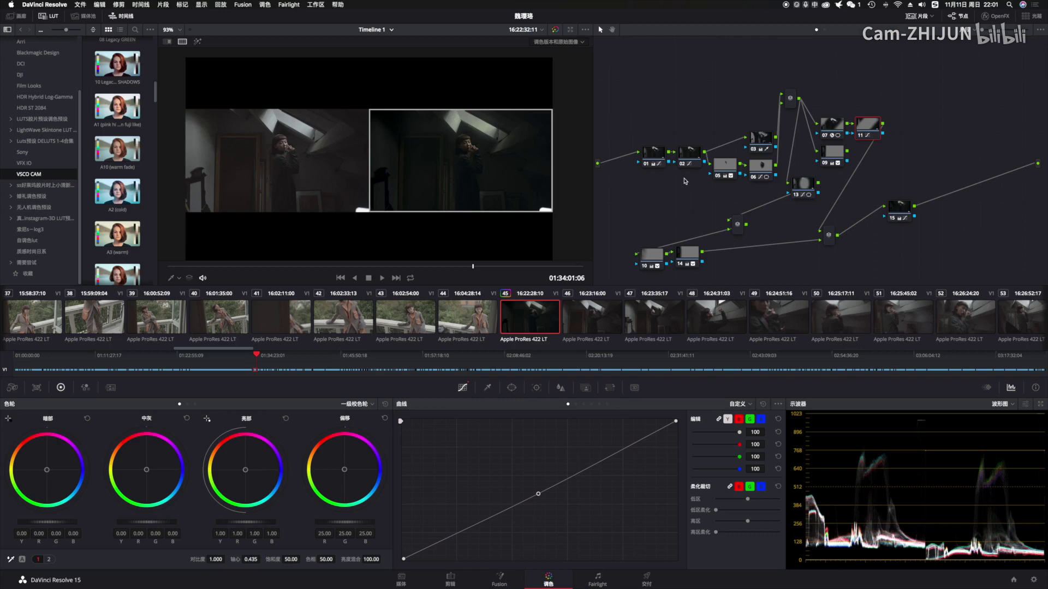
Examine the original and graded versions of the attic shot side by side in full screen at several points of the clip.
{"action": "key", "text": "super+f"}
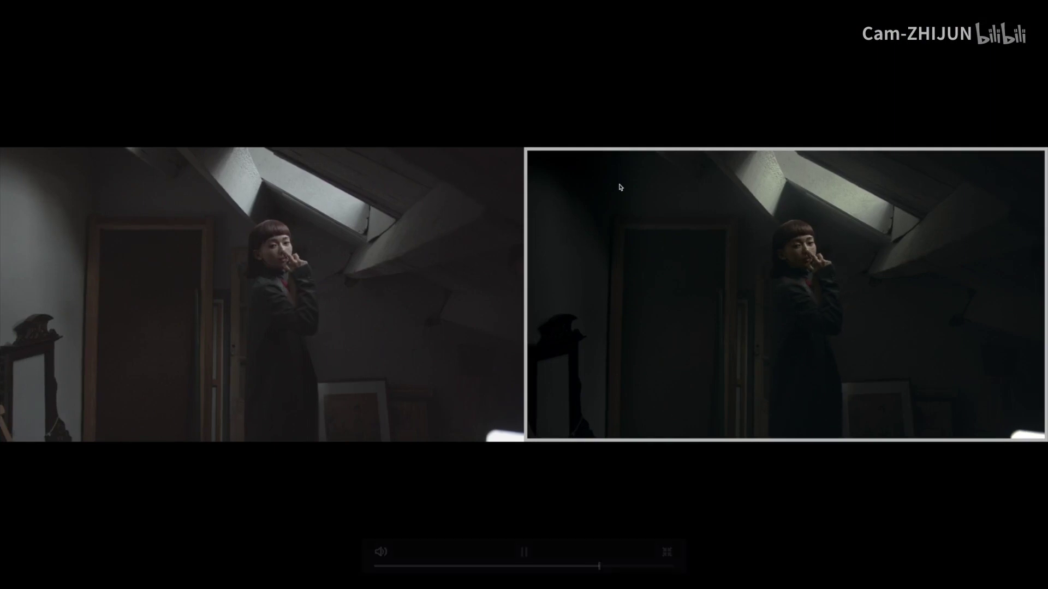
{"action": "left_click", "coordinate": [405, 566]}
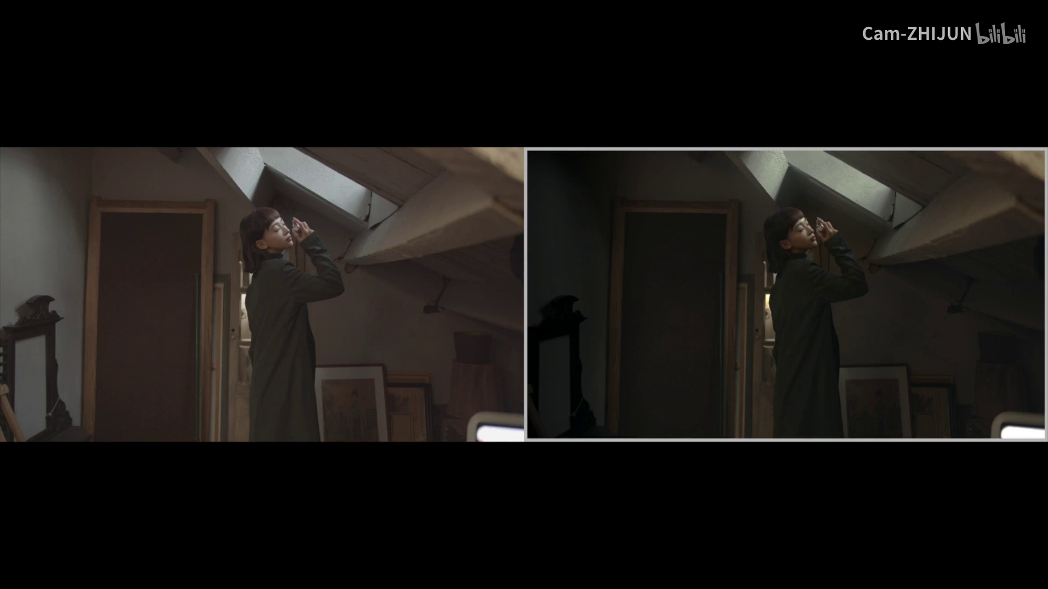
{"action": "mouse_move", "coordinate": [546, 476]}
{"action": "mouse_move", "coordinate": [514, 352]}
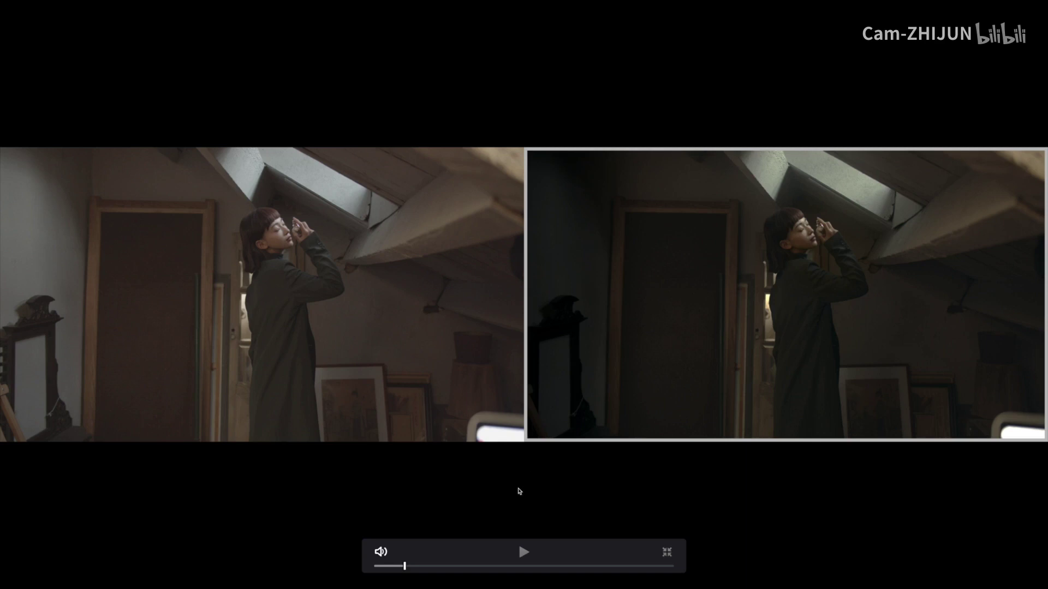
{"action": "mouse_move", "coordinate": [408, 563]}
{"action": "left_mouse_down"}
{"action": "mouse_move", "coordinate": [398, 563]}
{"action": "mouse_move", "coordinate": [411, 566]}
{"action": "left_mouse_up"}
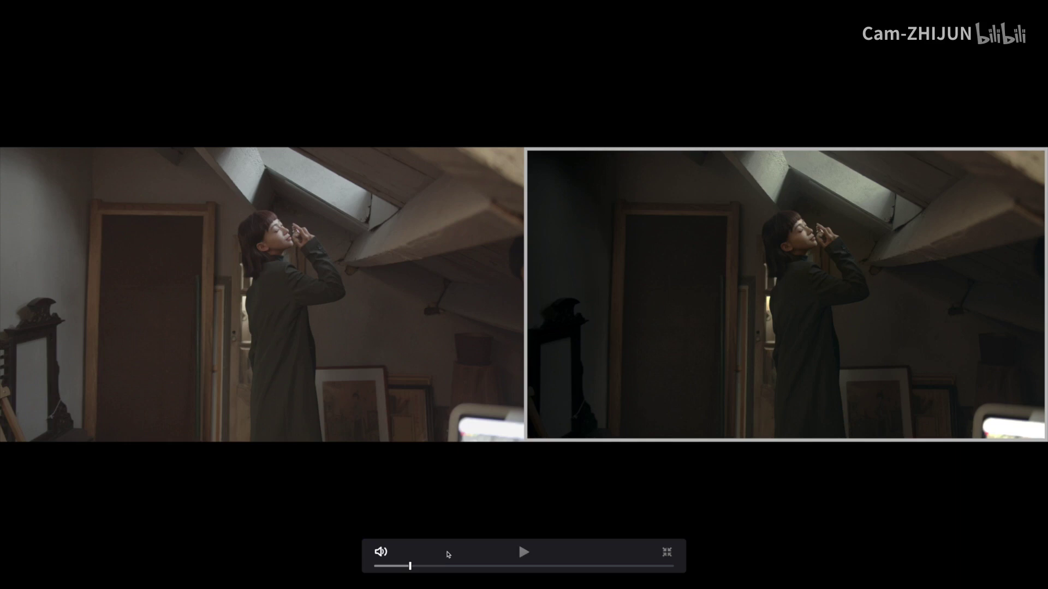
{"action": "left_click", "coordinate": [423, 567]}
{"action": "left_click_drag", "start_coordinate": [423, 567], "coordinate": [558, 572]}
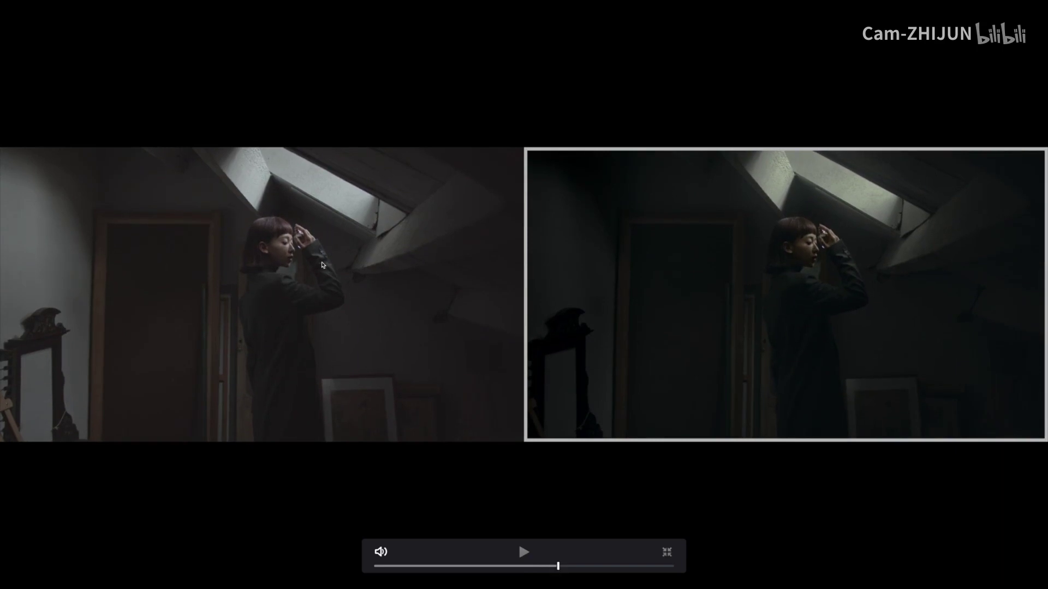
{"action": "left_click_drag", "start_coordinate": [559, 567], "coordinate": [543, 568]}
{"action": "left_click", "coordinate": [524, 552]}
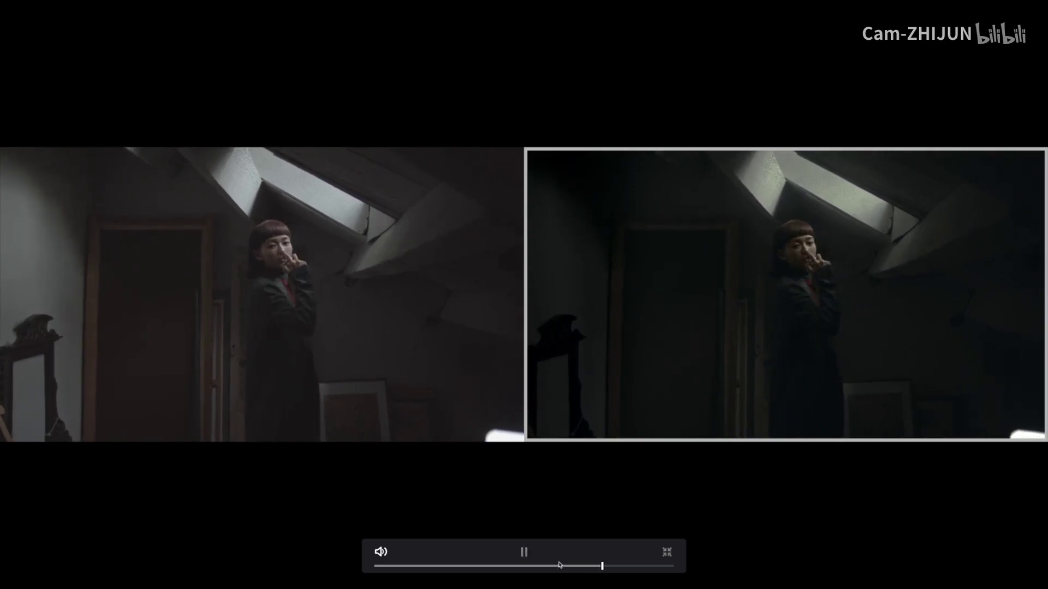
{"action": "left_click_drag", "start_coordinate": [563, 567], "coordinate": [588, 568]}
{"action": "mouse_move", "coordinate": [636, 568]}
{"action": "left_mouse_down"}
{"action": "mouse_move", "coordinate": [589, 566]}
{"action": "mouse_move", "coordinate": [650, 558]}
{"action": "left_mouse_up"}
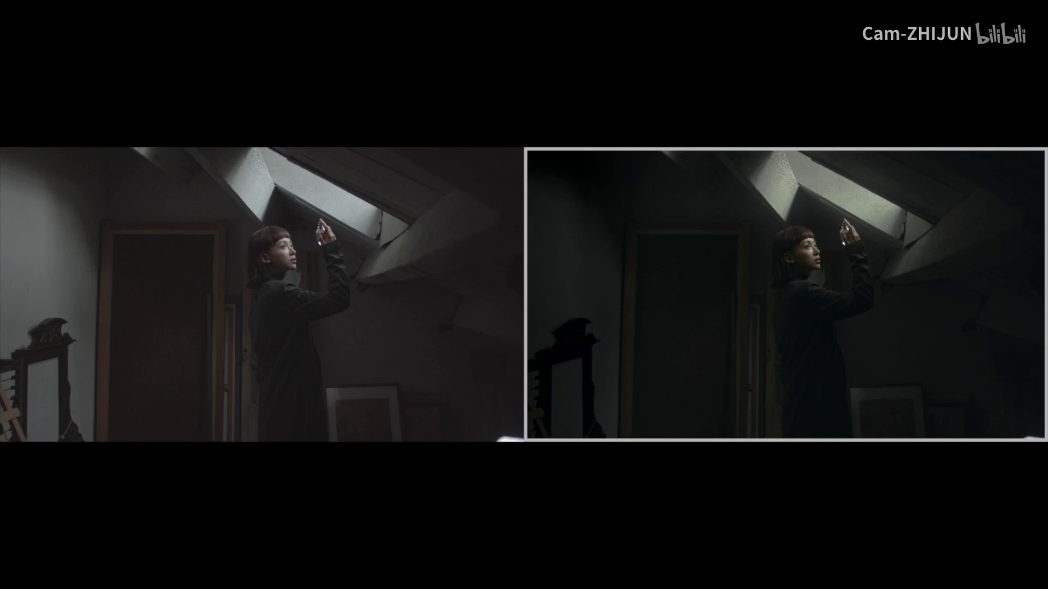
{"action": "mouse_move", "coordinate": [518, 542]}
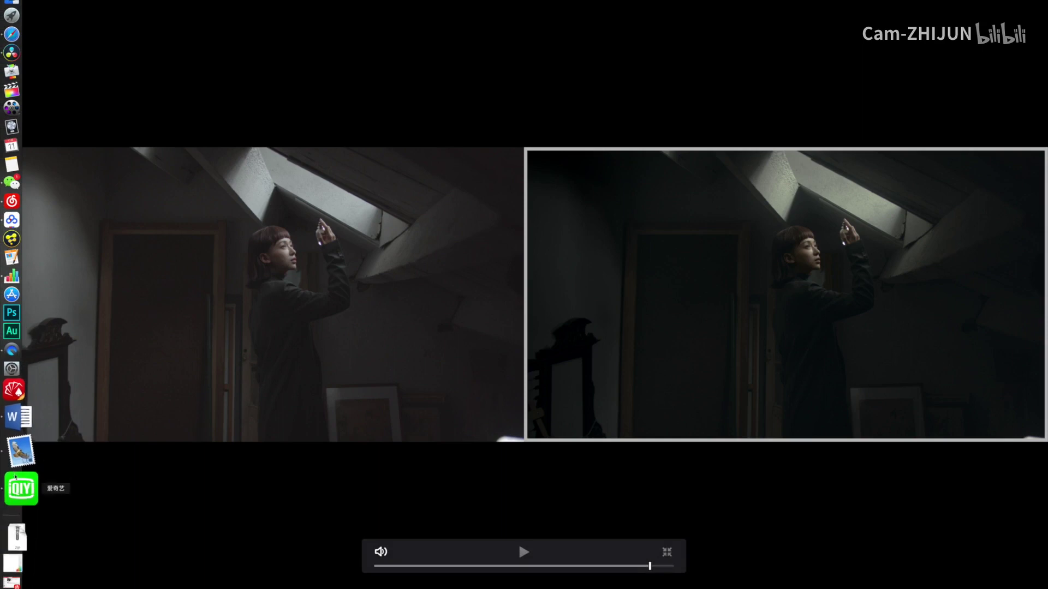
{"action": "right_click", "coordinate": [16, 477]}
{"action": "left_click", "coordinate": [76, 488]}
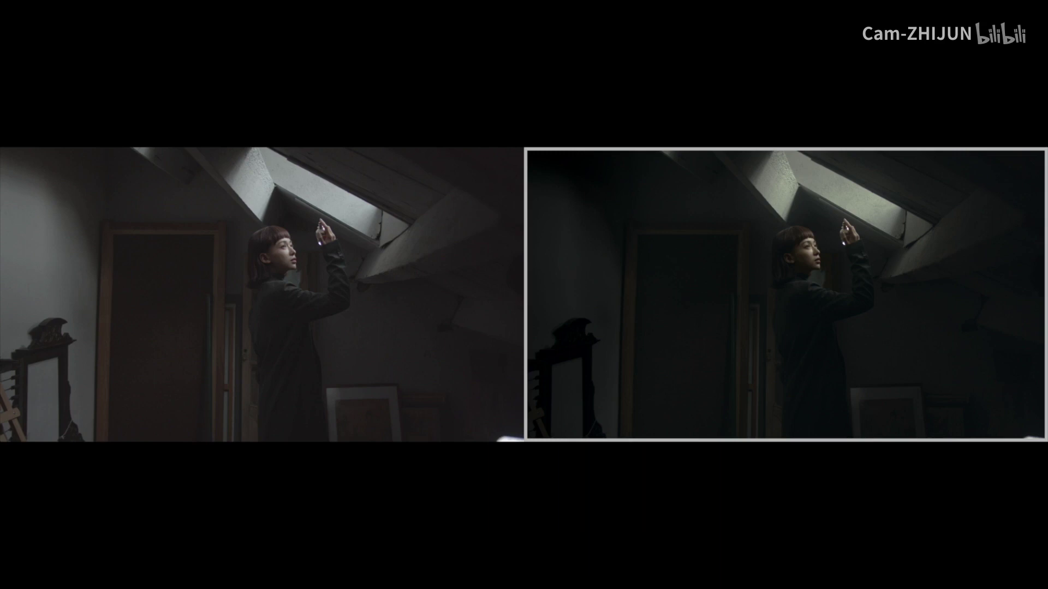
{"action": "mouse_move", "coordinate": [569, 276]}
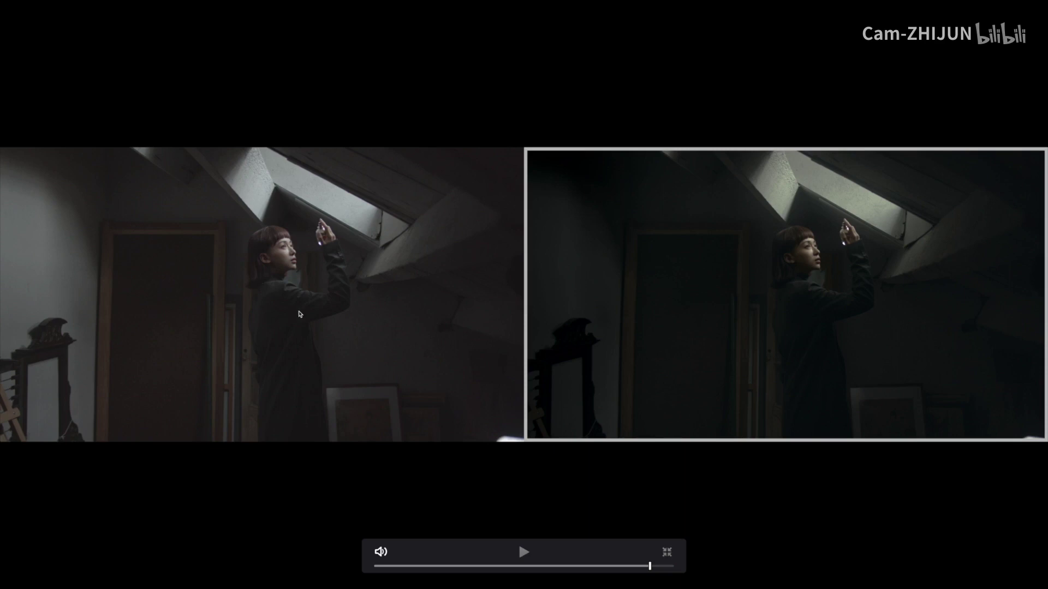
{"action": "key", "text": "Escape"}
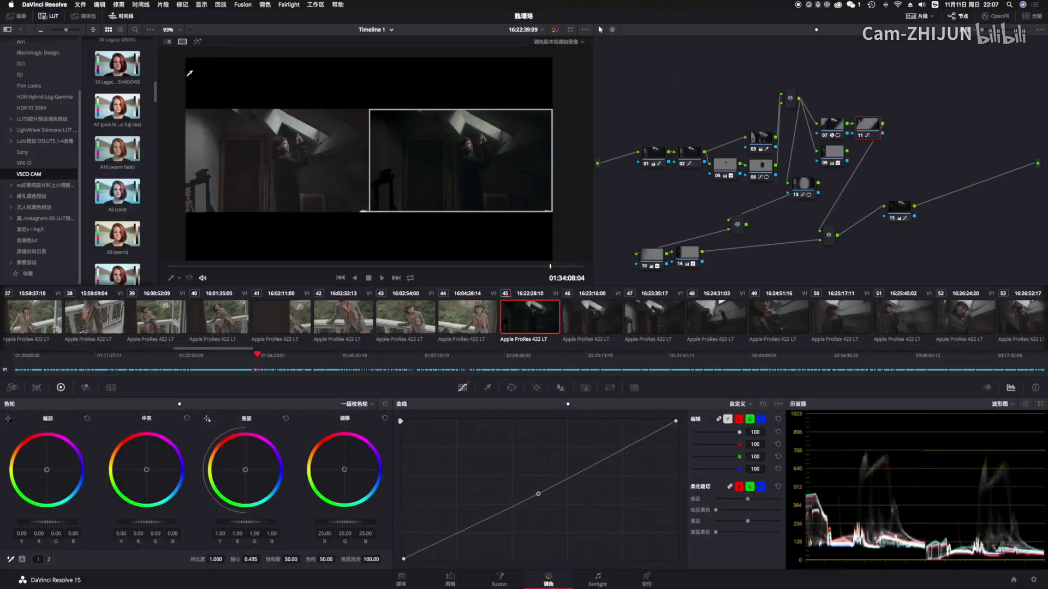
Show the stills gallery and reset the attic clip's whole grade and node tree to a single empty node.
{"action": "left_click", "coordinate": [17, 17]}
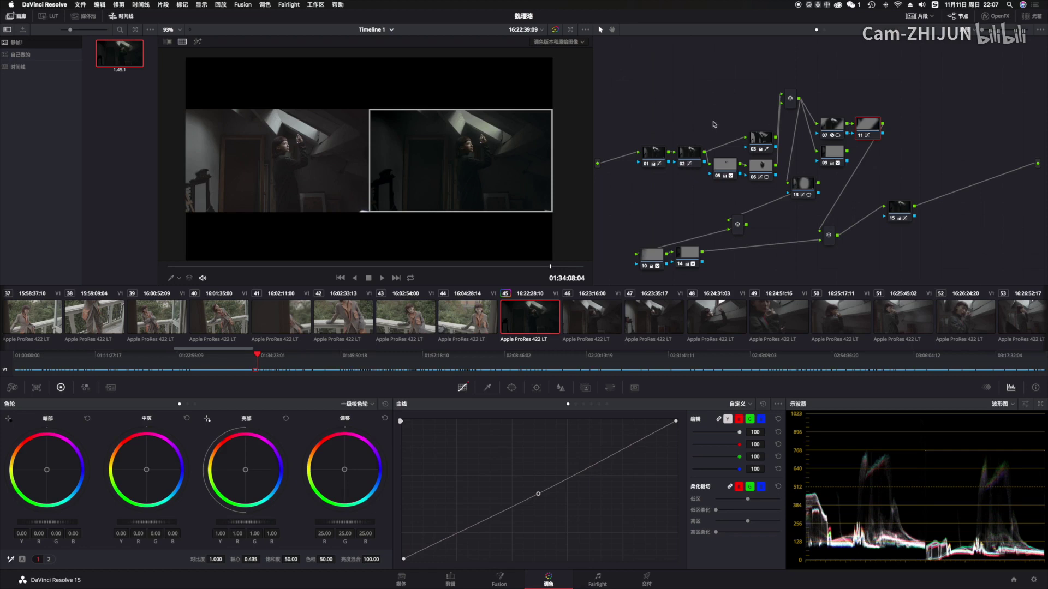
{"action": "right_click", "coordinate": [685, 111]}
{"action": "left_click", "coordinate": [684, 104]}
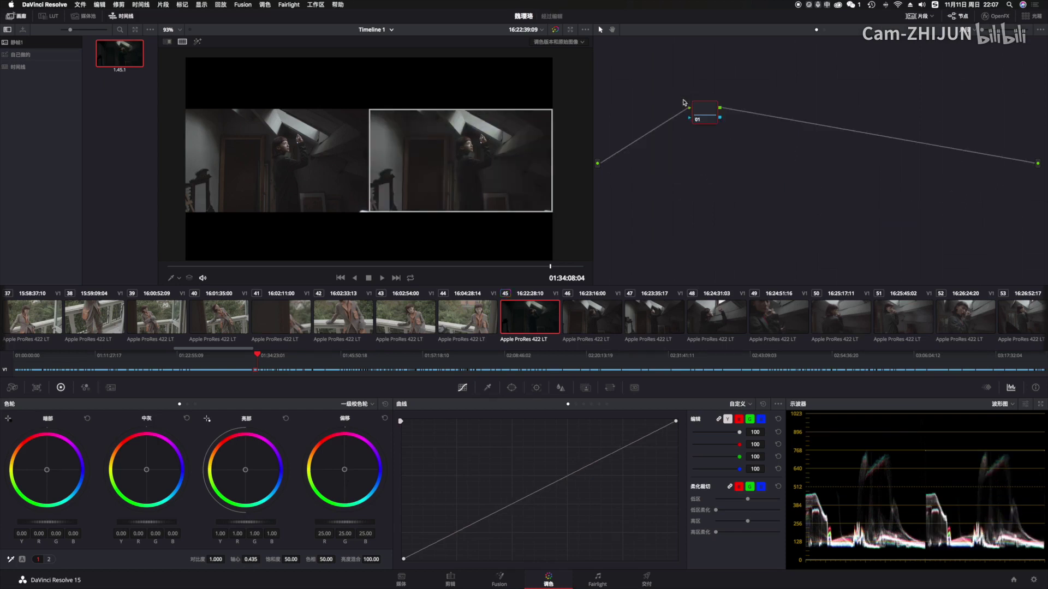
Return the viewer from split screen to the single picture and move the playhead to 01:34:06:13.
{"action": "right_click", "coordinate": [368, 166]}
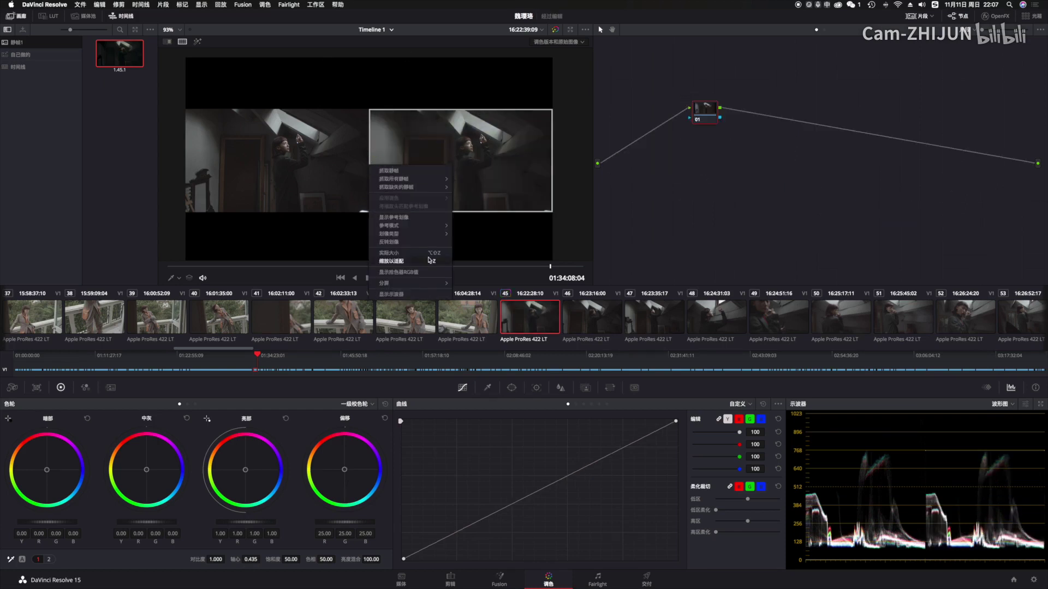
{"action": "mouse_move", "coordinate": [425, 282]}
{"action": "left_click", "coordinate": [474, 290]}
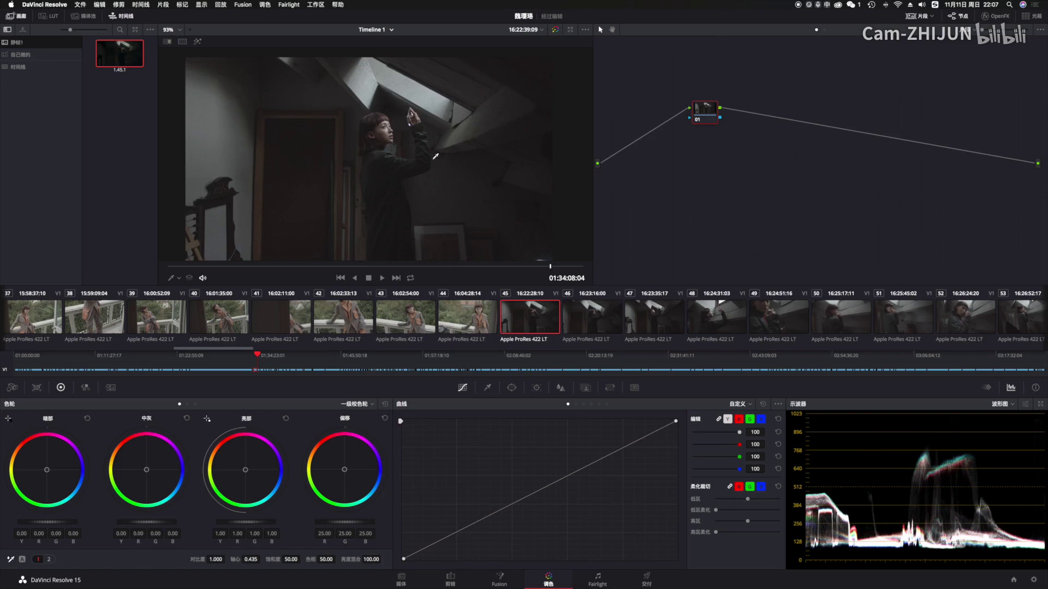
{"action": "left_click_drag", "start_coordinate": [327, 267], "coordinate": [532, 264]}
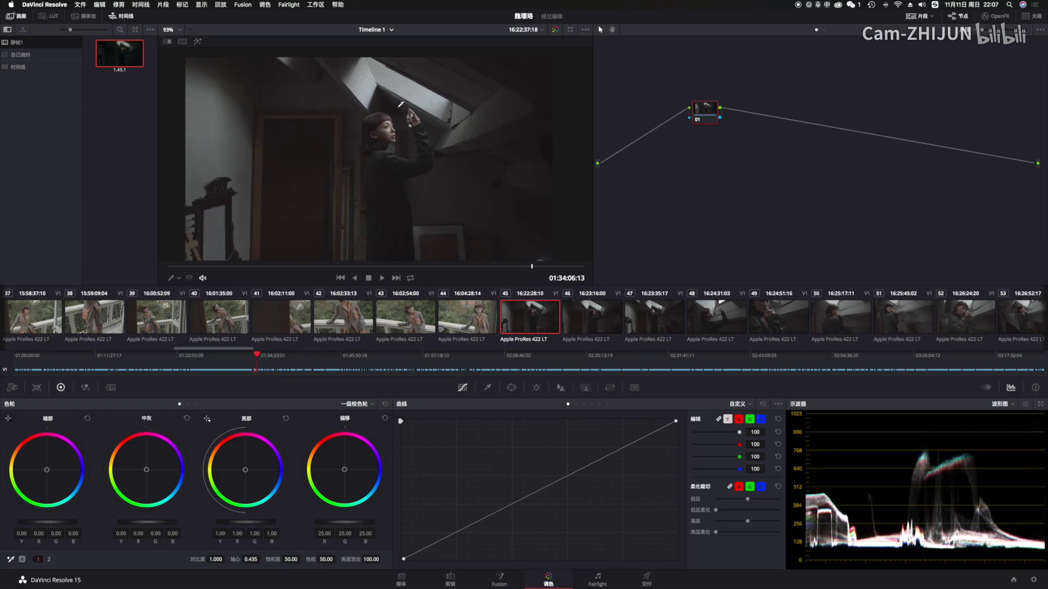
Darken the shadows on node 01's custom curve using points sampled from the picture, and compare the node on and off.
{"action": "left_click_drag", "start_coordinate": [709, 112], "coordinate": [661, 122]}
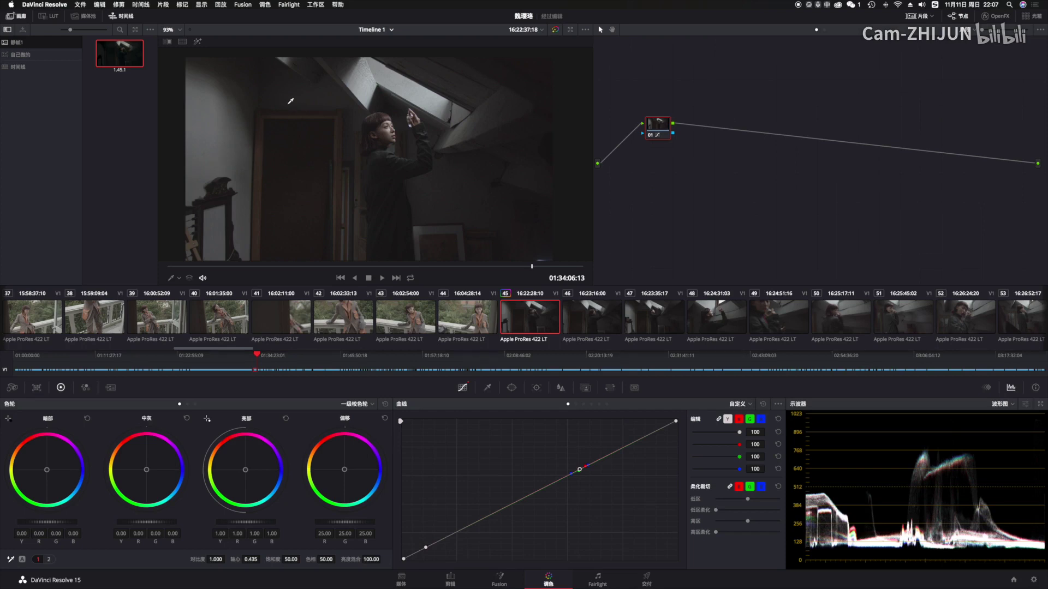
{"action": "left_click", "coordinate": [320, 95]}
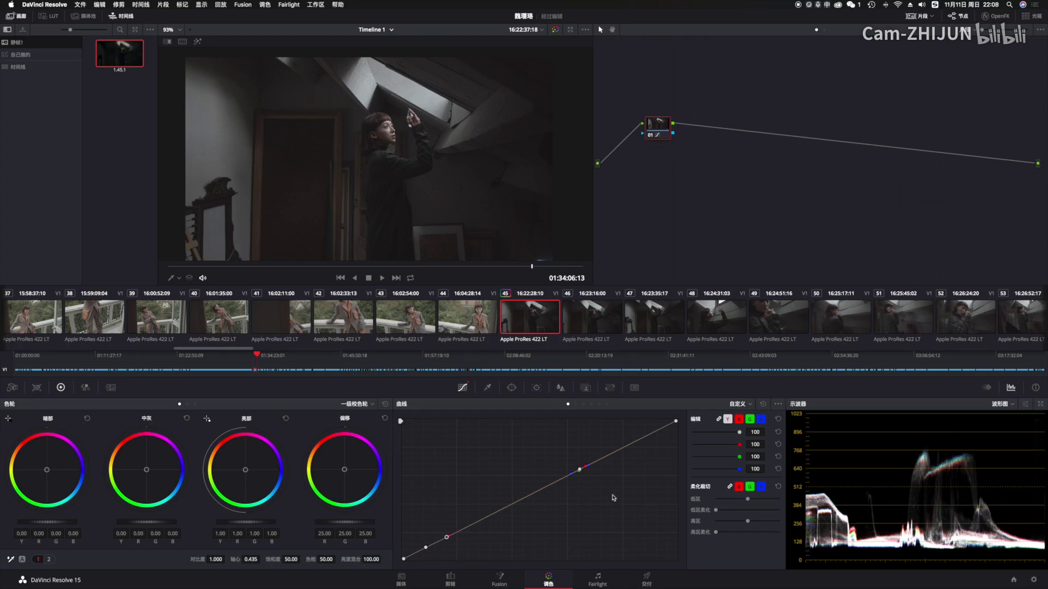
{"action": "left_click", "coordinate": [449, 537]}
{"action": "mouse_move", "coordinate": [449, 537]}
{"action": "left_mouse_down"}
{"action": "mouse_move", "coordinate": [426, 556]}
{"action": "mouse_move", "coordinate": [456, 539]}
{"action": "left_mouse_up"}
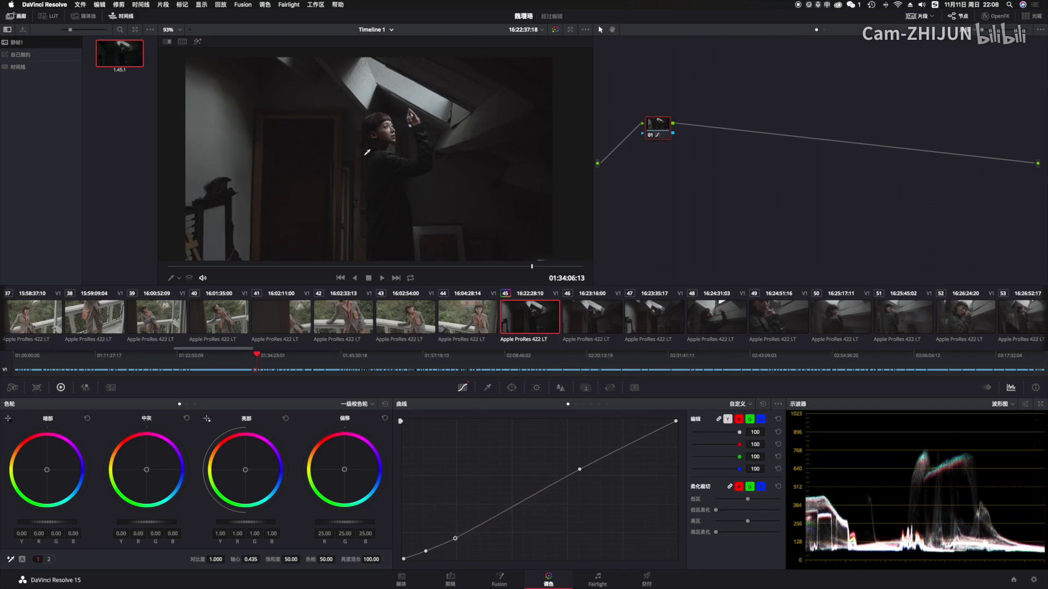
{"action": "left_click", "coordinate": [650, 135]}
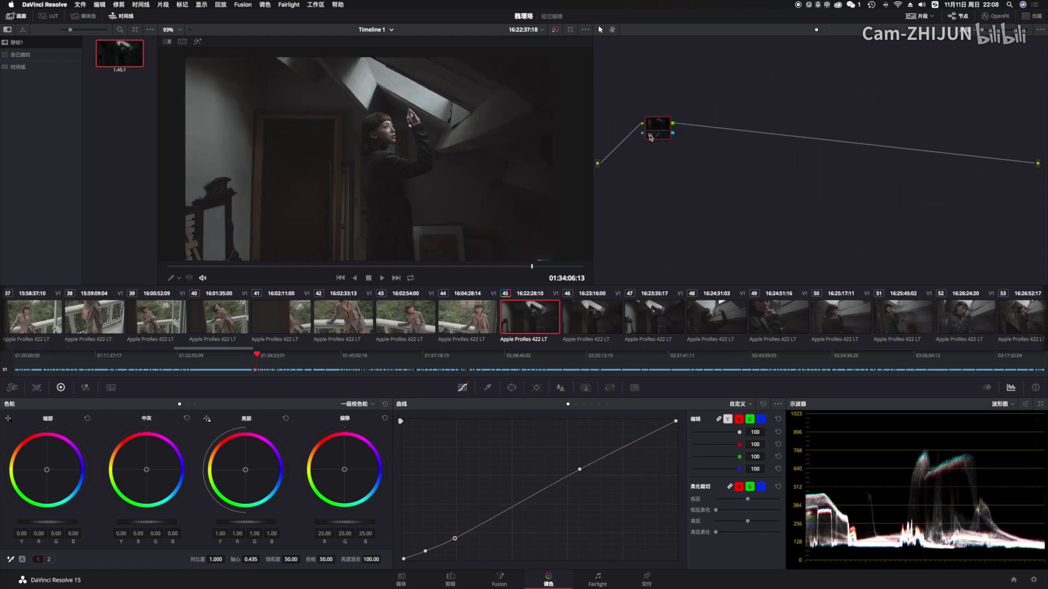
{"action": "left_click", "coordinate": [650, 135]}
{"action": "left_click", "coordinate": [649, 135]}
{"action": "left_click", "coordinate": [649, 136]}
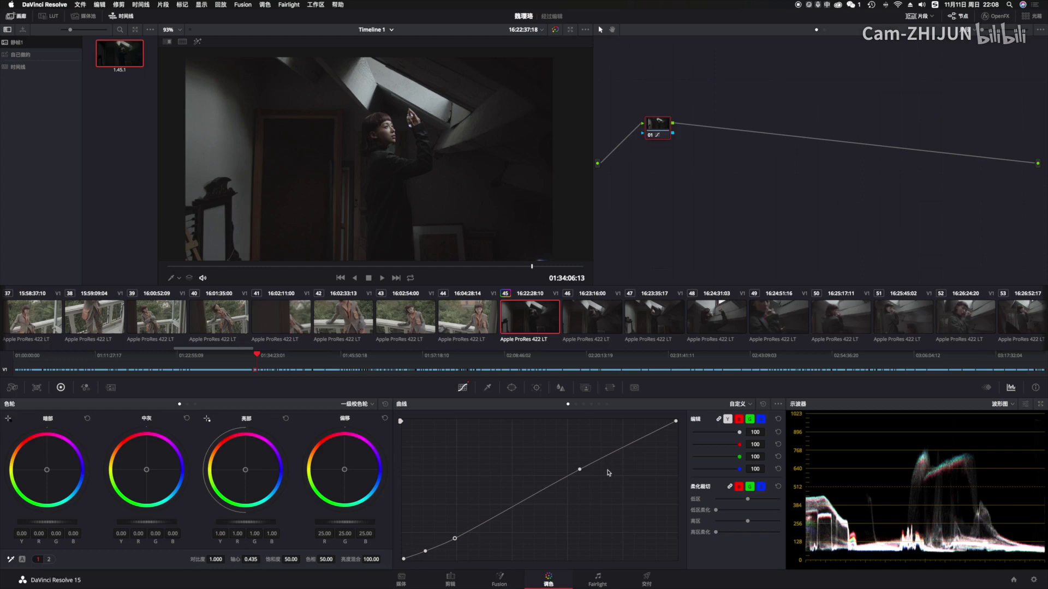
Pull down the upper midtones on node 01's custom curve and add points above and below to shape the highlights and lower midtones.
{"action": "left_click_drag", "start_coordinate": [580, 471], "coordinate": [582, 476]}
{"action": "left_click_drag", "start_coordinate": [637, 443], "coordinate": [638, 442]}
{"action": "left_click_drag", "start_coordinate": [522, 505], "coordinate": [483, 527]}
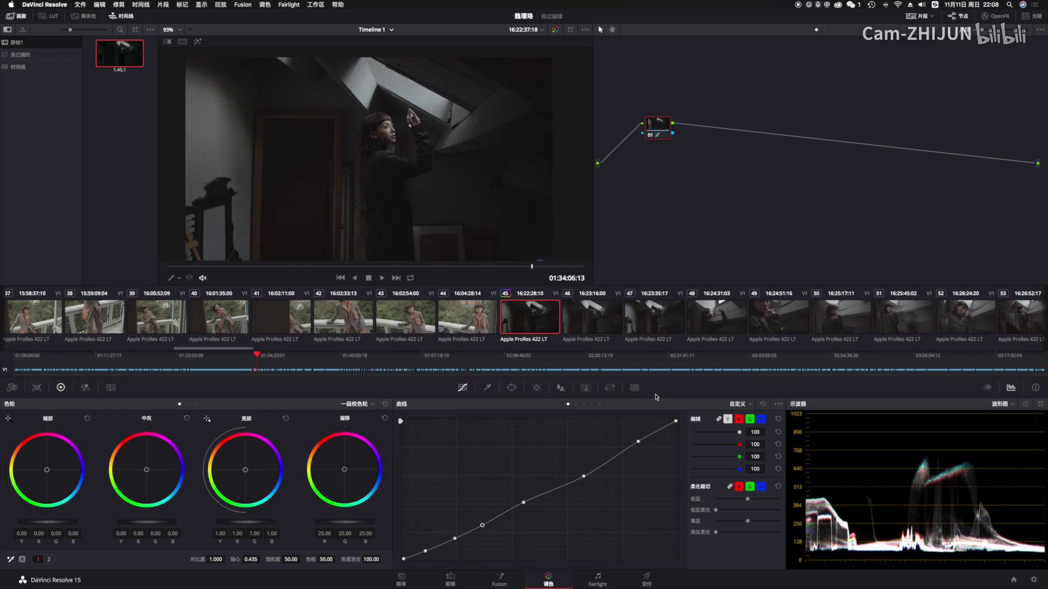
{"action": "left_click_drag", "start_coordinate": [661, 128], "coordinate": [655, 129]}
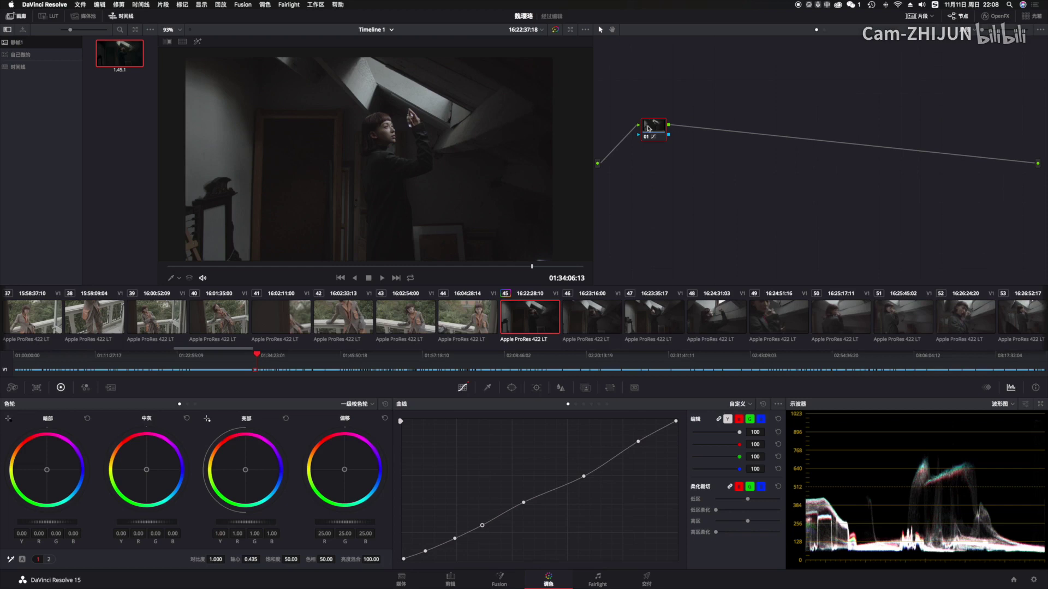
Add serial node 02 and, on its Hue vs Saturation curve, raise the orange and green saturation and lower the blue to 0.50.
{"action": "key", "text": "alt+s"}
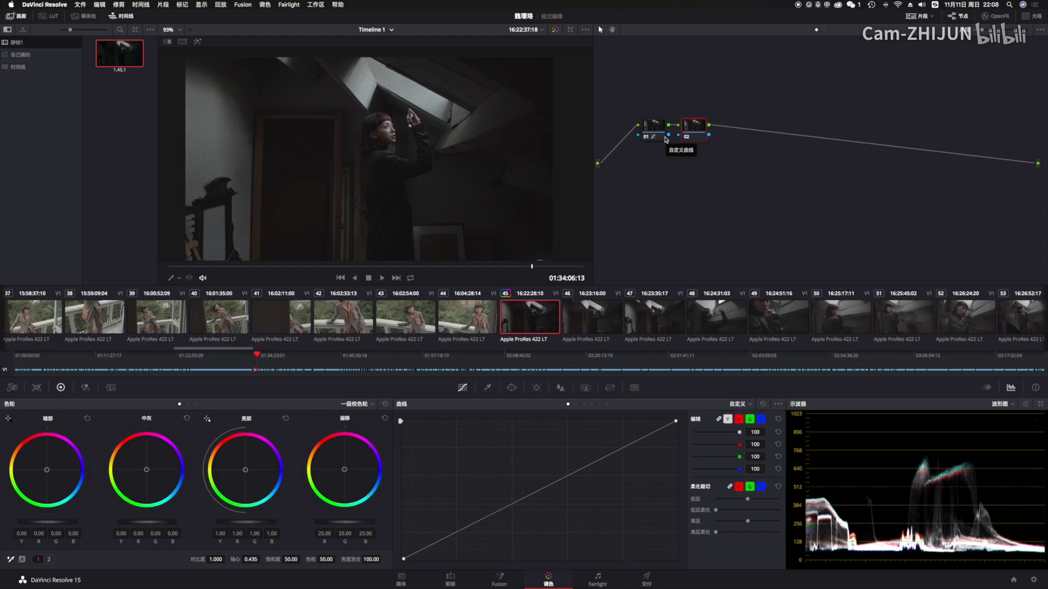
{"action": "left_click_drag", "start_coordinate": [682, 135], "coordinate": [691, 131]}
{"action": "left_click", "coordinate": [576, 404]}
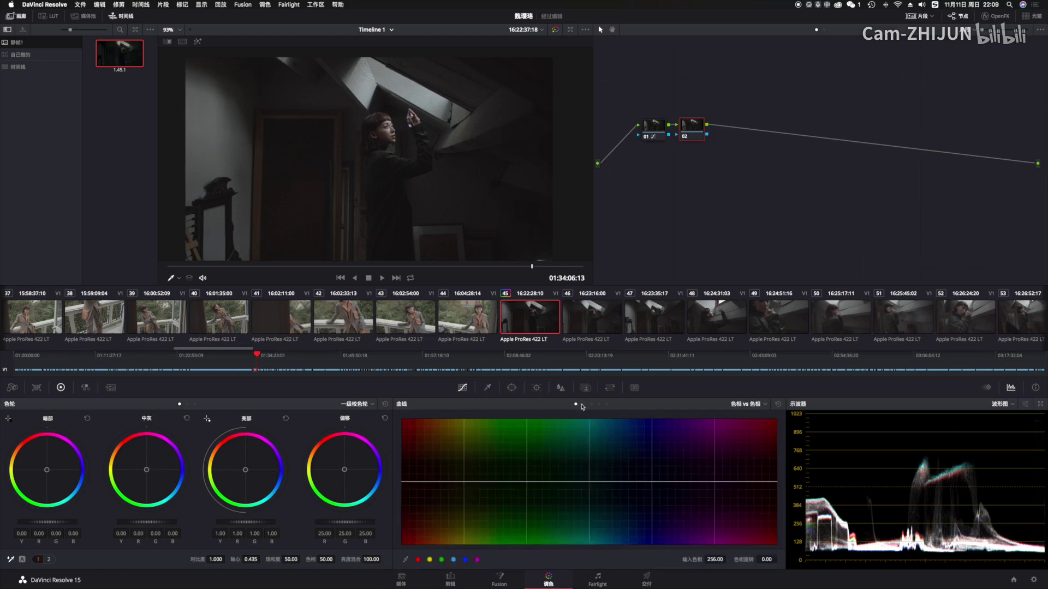
{"action": "left_click", "coordinate": [583, 404]}
{"action": "left_click", "coordinate": [349, 157]}
{"action": "left_click", "coordinate": [198, 43]}
{"action": "mouse_move", "coordinate": [430, 482]}
{"action": "left_mouse_down"}
{"action": "mouse_move", "coordinate": [405, 476]}
{"action": "mouse_move", "coordinate": [427, 467]}
{"action": "left_mouse_up"}
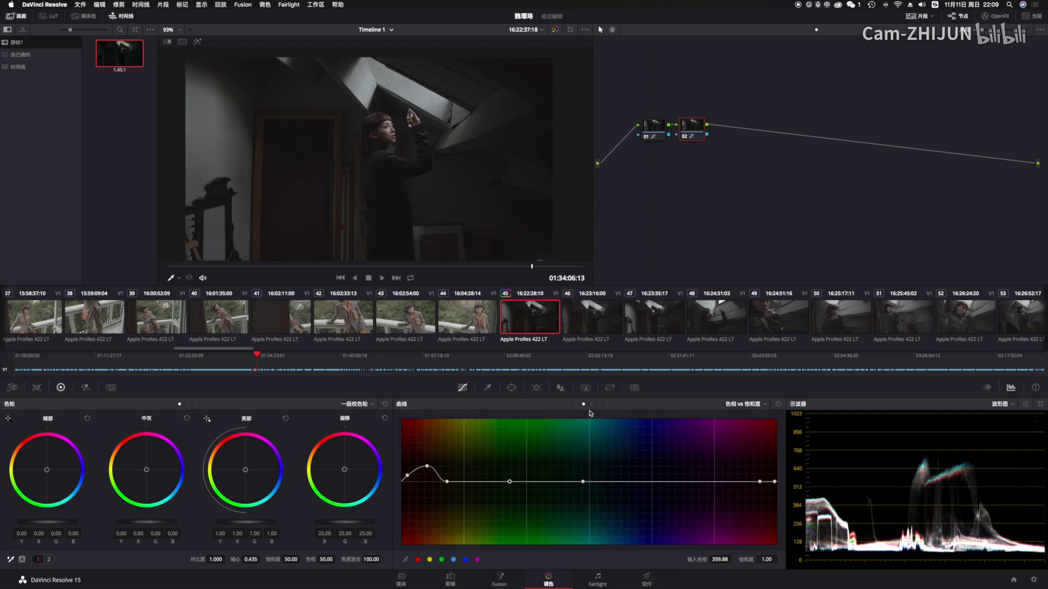
{"action": "left_click_drag", "start_coordinate": [510, 482], "coordinate": [511, 449]}
{"action": "left_click_drag", "start_coordinate": [679, 482], "coordinate": [684, 513]}
Compare the picture with node 02 switched on and off at 01:34:06:21.
{"action": "left_click_drag", "start_coordinate": [279, 269], "coordinate": [535, 281]}
{"action": "left_click", "coordinate": [685, 136]}
{"action": "left_click", "coordinate": [685, 136]}
{"action": "left_click", "coordinate": [685, 136]}
{"action": "left_click", "coordinate": [685, 137]}
{"action": "left_click", "coordinate": [685, 136]}
{"action": "left_click", "coordinate": [685, 137]}
{"action": "left_click", "coordinate": [685, 137]}
{"action": "left_click", "coordinate": [685, 136]}
{"action": "left_click", "coordinate": [685, 137]}
{"action": "left_click", "coordinate": [685, 137]}
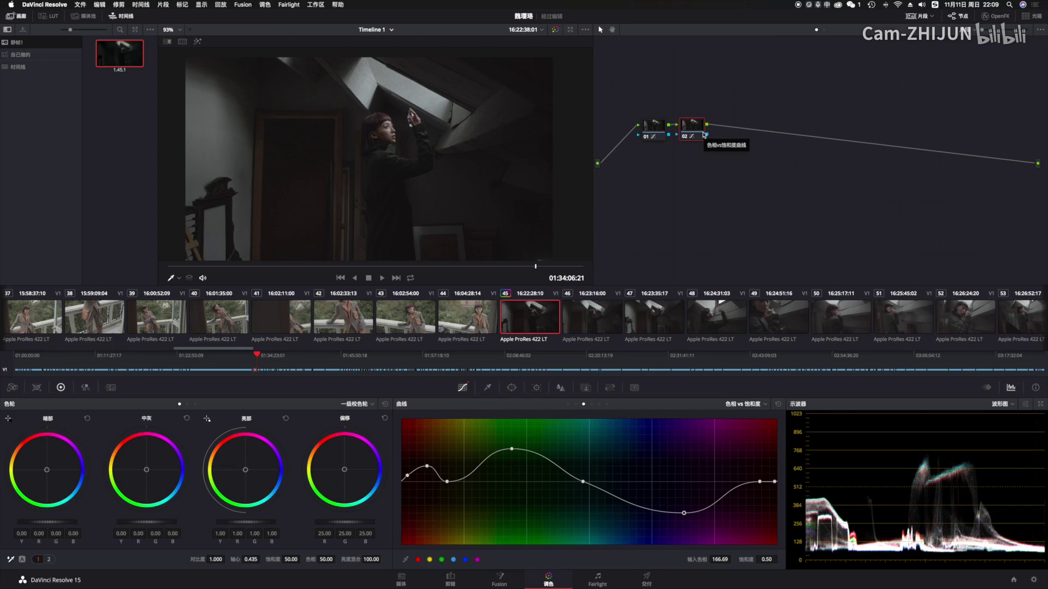
Add a serial node after node 02 with three parallel nodes beside it, reposition the parallel mixer, and select node 03.
{"action": "key", "text": "alt+s"}
{"action": "key", "text": "alt+p"}
{"action": "key", "text": "alt+p"}
{"action": "key", "text": "alt+p"}
{"action": "left_click_drag", "start_coordinate": [772, 124], "coordinate": [830, 153]}
{"action": "left_click", "coordinate": [728, 128]}
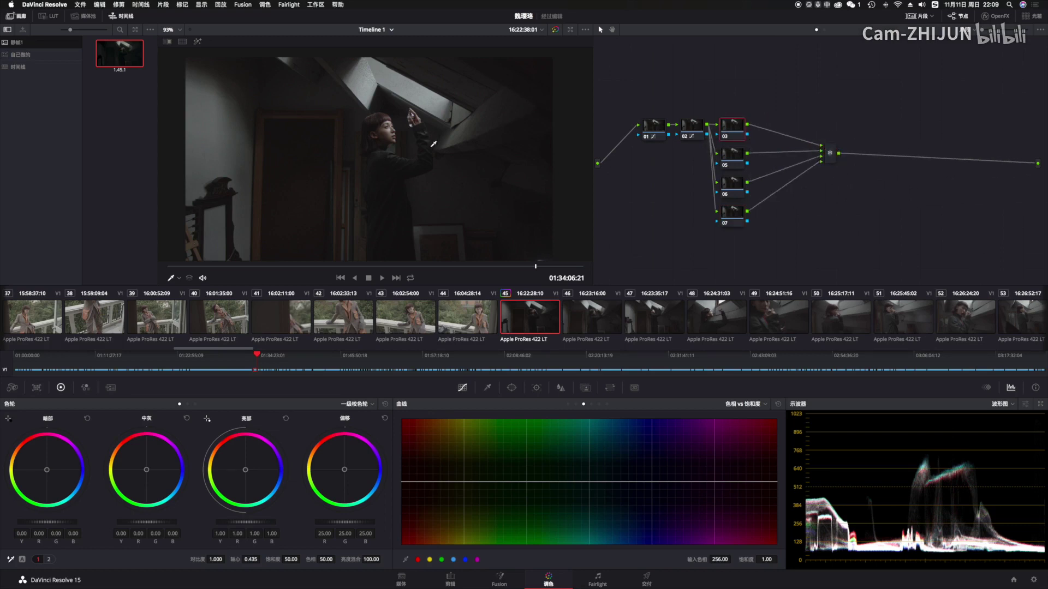
Add a circular window on node 03 around the woman's face and raised hand, with softness 4.68, aspect 60.74 and rotation -10.35.
{"action": "left_click", "coordinate": [487, 387]}
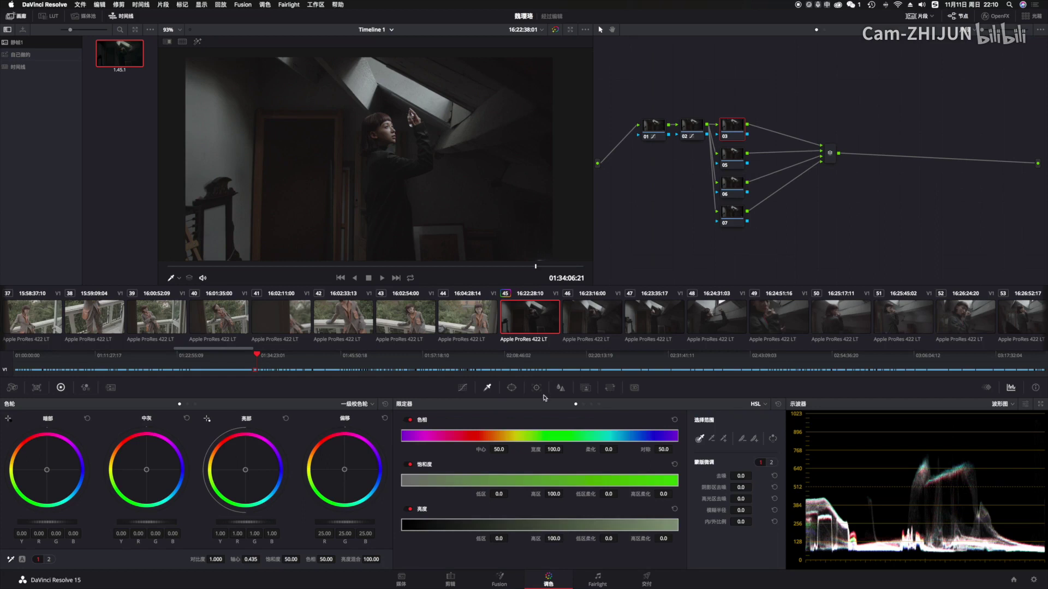
{"action": "left_click", "coordinate": [512, 388]}
{"action": "left_click", "coordinate": [411, 465]}
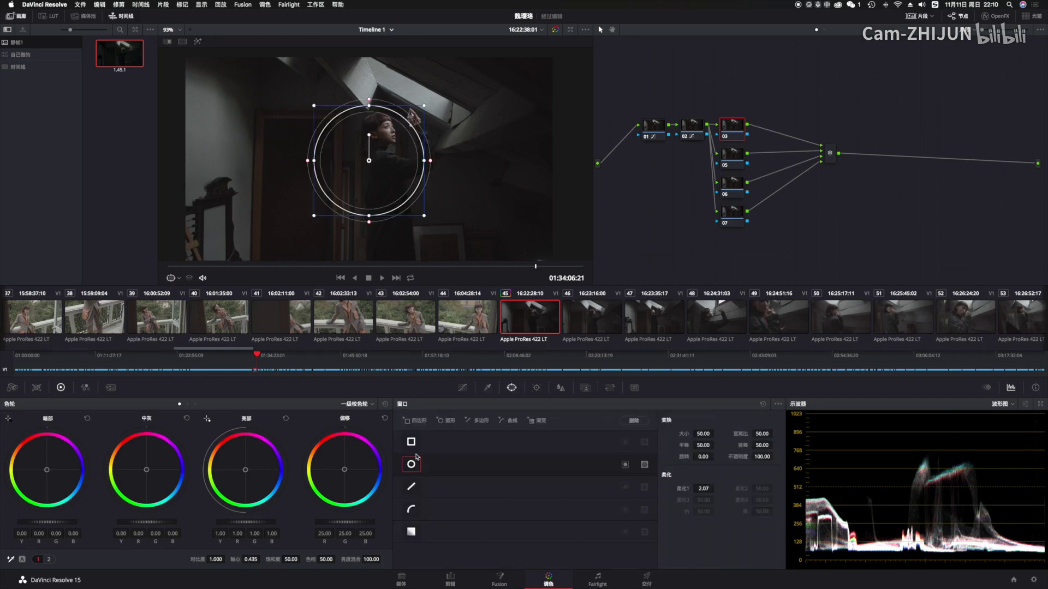
{"action": "left_click_drag", "start_coordinate": [386, 180], "coordinate": [408, 156]}
{"action": "left_click_drag", "start_coordinate": [443, 187], "coordinate": [415, 172]}
{"action": "scroll", "coordinate": [394, 143], "scroll_direction": "up", "scroll_amount": 5}
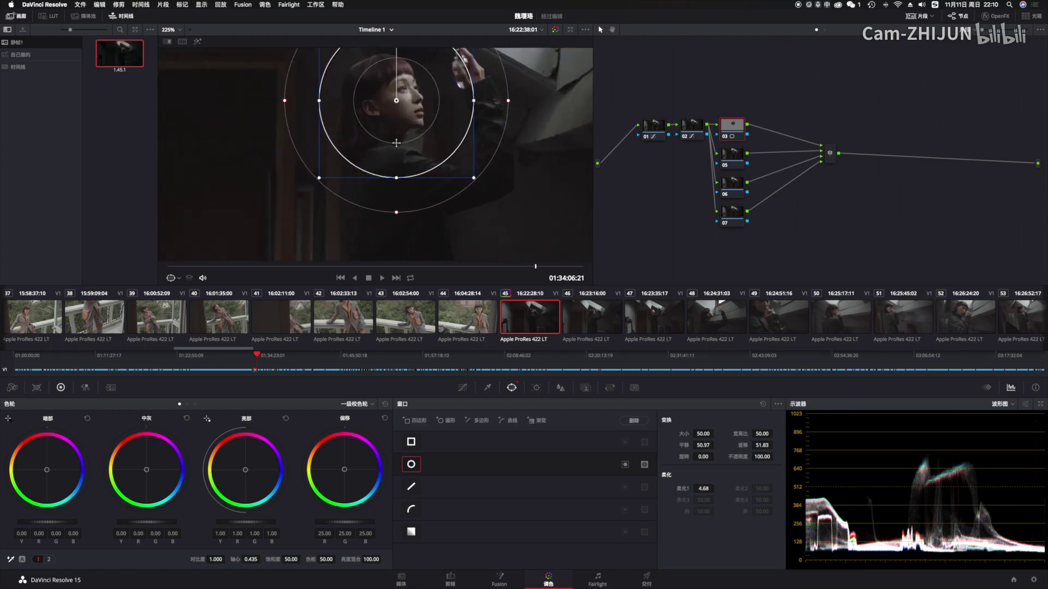
{"action": "left_click_drag", "start_coordinate": [448, 139], "coordinate": [479, 126]}
{"action": "left_click_drag", "start_coordinate": [372, 69], "coordinate": [361, 70]}
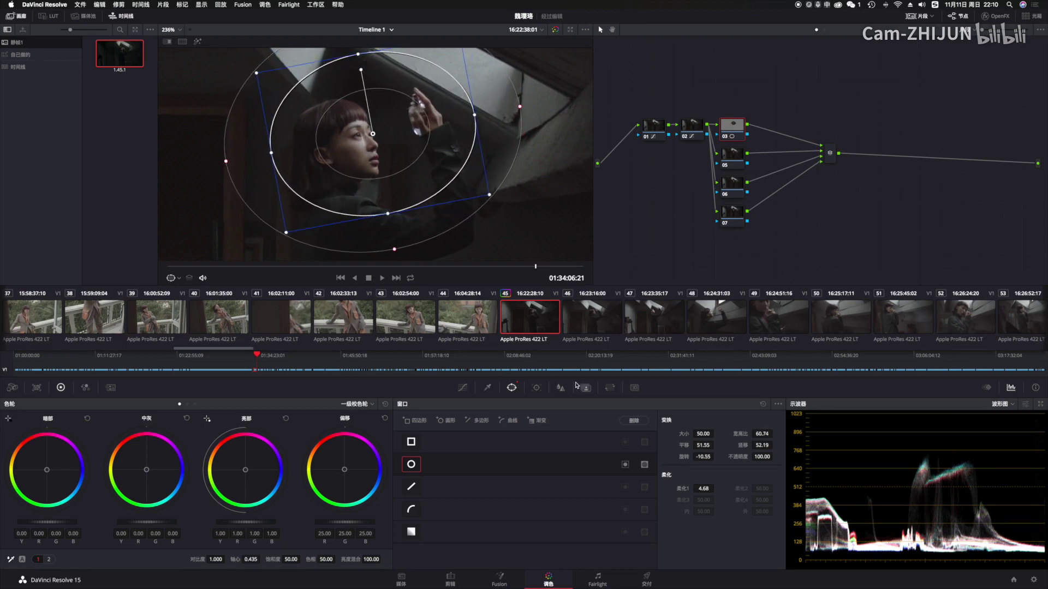
Sample the woman's skin with the HSL qualifier on node 03, setting the hue centre to 40.3 and the luminance low to 53.1.
{"action": "left_click", "coordinate": [487, 388]}
{"action": "mouse_move", "coordinate": [354, 128]}
{"action": "left_mouse_down"}
{"action": "mouse_move", "coordinate": [362, 160]}
{"action": "mouse_move", "coordinate": [352, 161]}
{"action": "mouse_move", "coordinate": [362, 151]}
{"action": "left_mouse_up"}
{"action": "key", "text": "shift+h"}
{"action": "left_click_drag", "start_coordinate": [498, 495], "coordinate": [497, 495]}
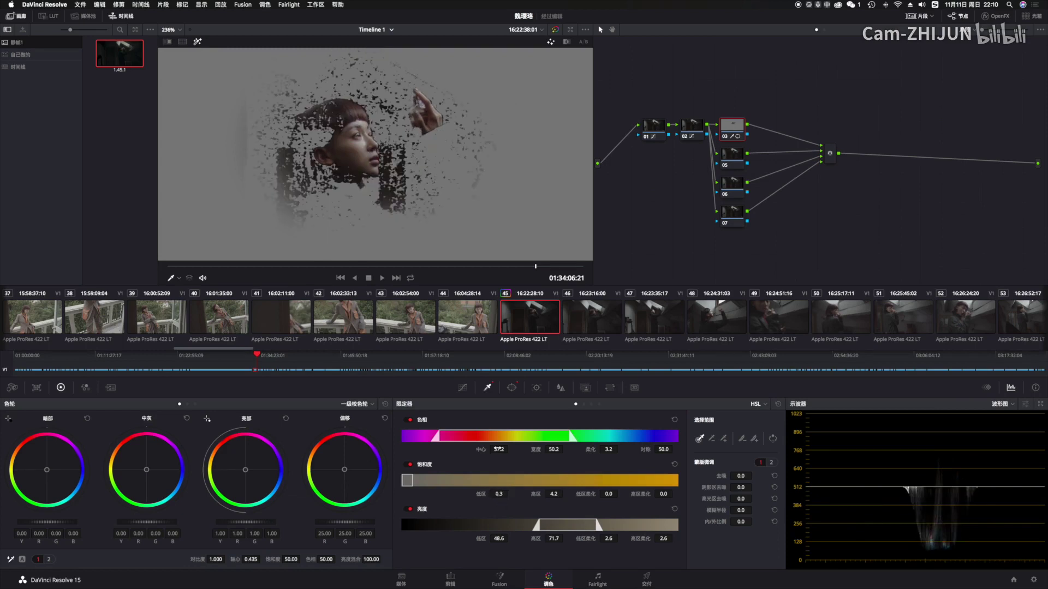
{"action": "left_click_drag", "start_coordinate": [498, 539], "coordinate": [518, 541]}
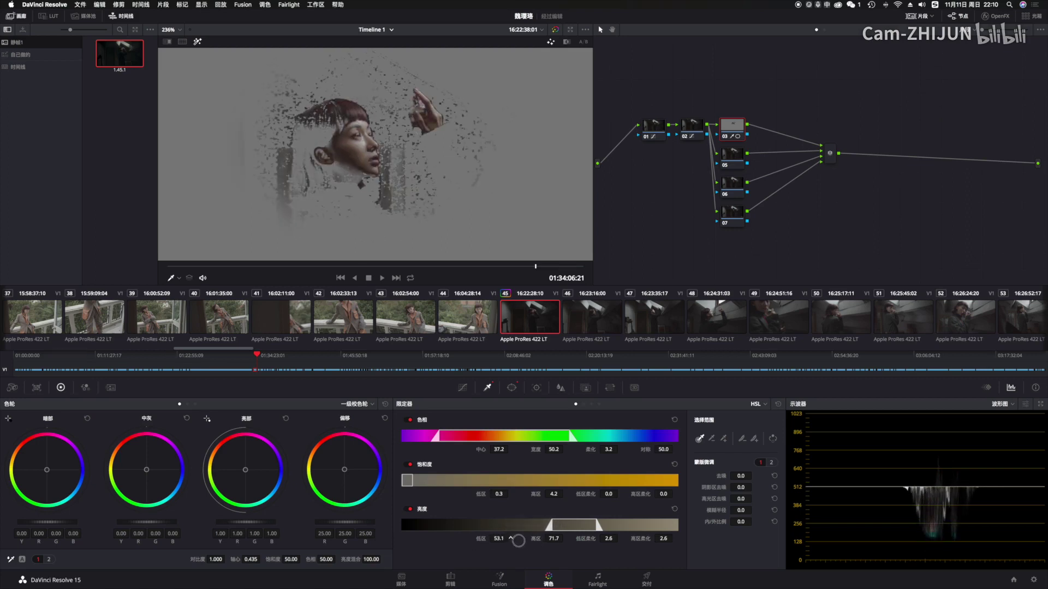
{"action": "mouse_move", "coordinate": [510, 450]}
{"action": "left_mouse_down"}
{"action": "mouse_move", "coordinate": [554, 454]}
{"action": "mouse_move", "coordinate": [522, 453]}
{"action": "left_mouse_up"}
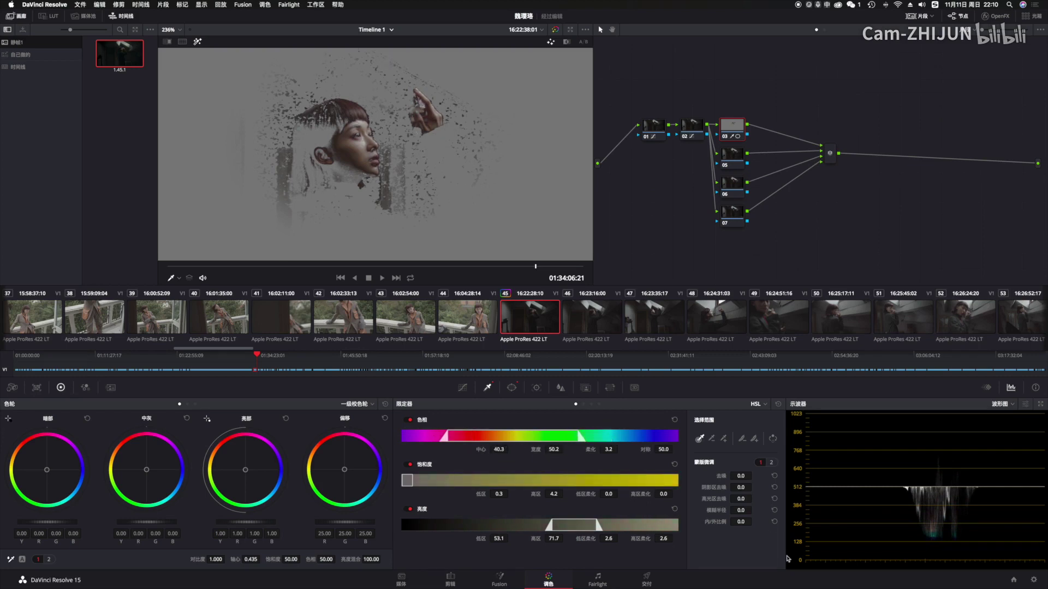
Refine the skin key's matte with shadow denoise 13.0, blur radius 1.4 and in/out ratio 6.0, and check it across nearby frames.
{"action": "left_click_drag", "start_coordinate": [743, 511], "coordinate": [794, 481]}
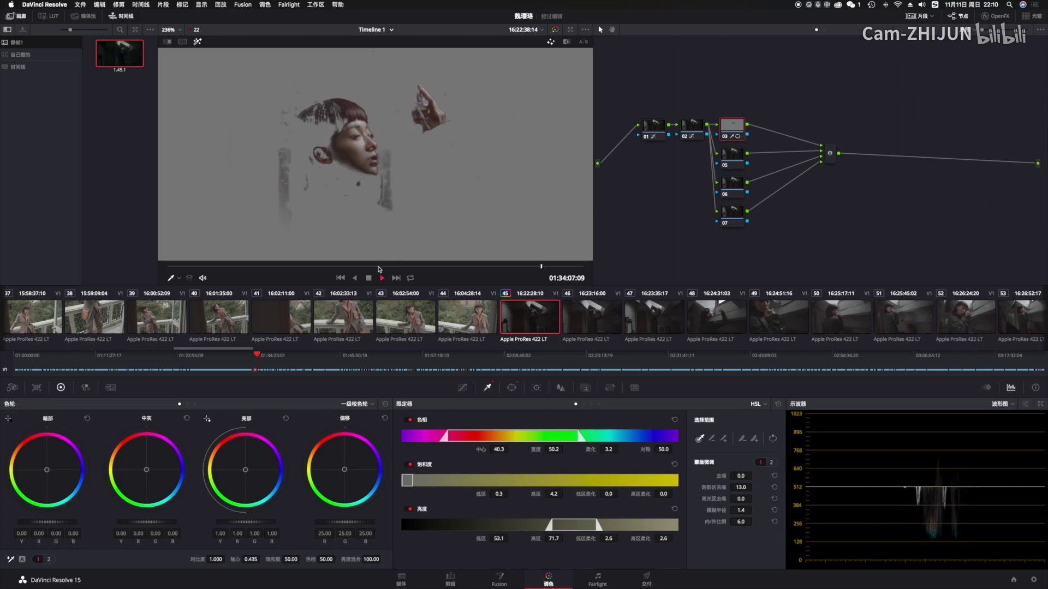
{"action": "left_click_drag", "start_coordinate": [479, 266], "coordinate": [537, 266]}
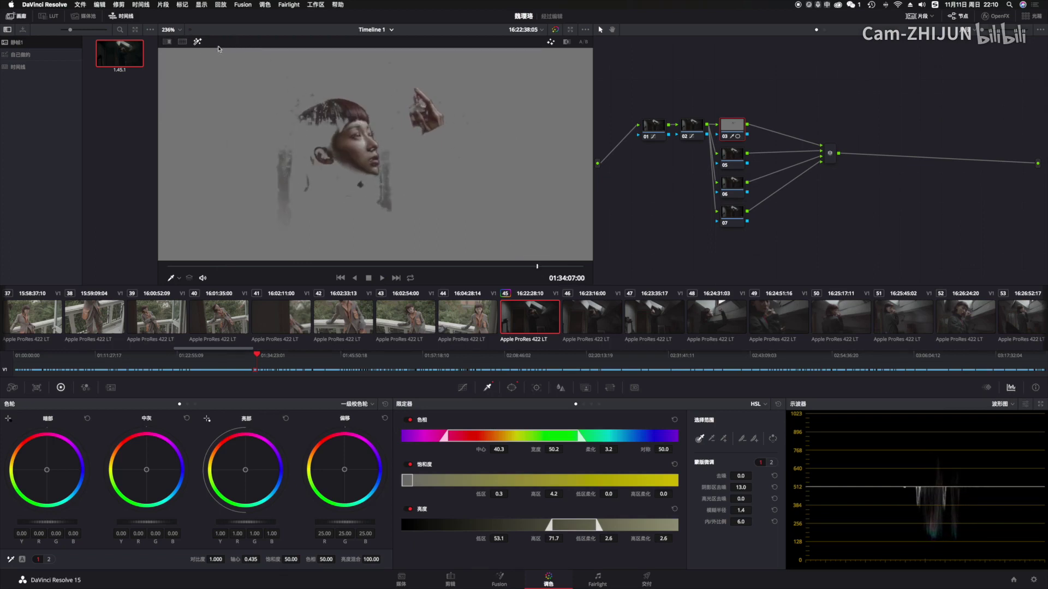
{"action": "left_click", "coordinate": [197, 43]}
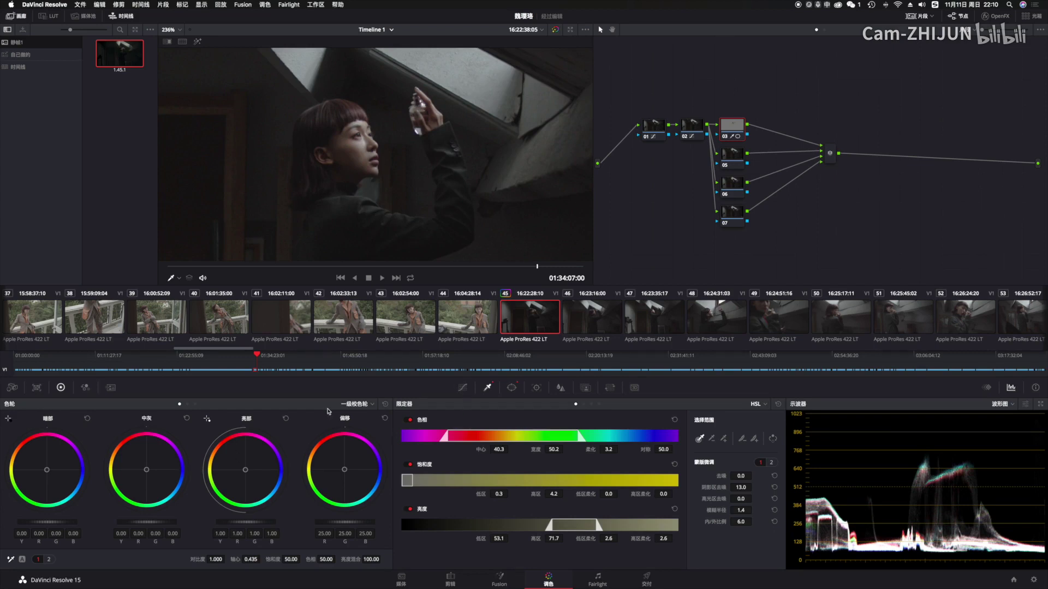
Try warming the keyed skin with an Offset of R 26.44, G 24.52, B 24.50 during playback, and reset it.
{"action": "left_click_drag", "start_coordinate": [344, 469], "coordinate": [342, 460]}
{"action": "left_click", "coordinate": [444, 267]}
{"action": "key", "text": "space"}
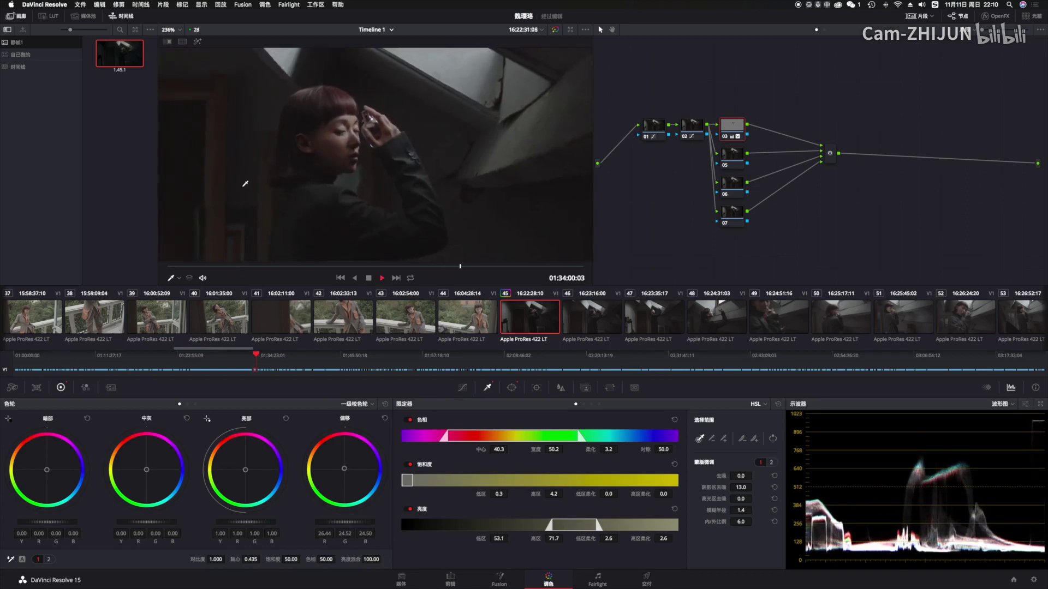
{"action": "key", "text": "space"}
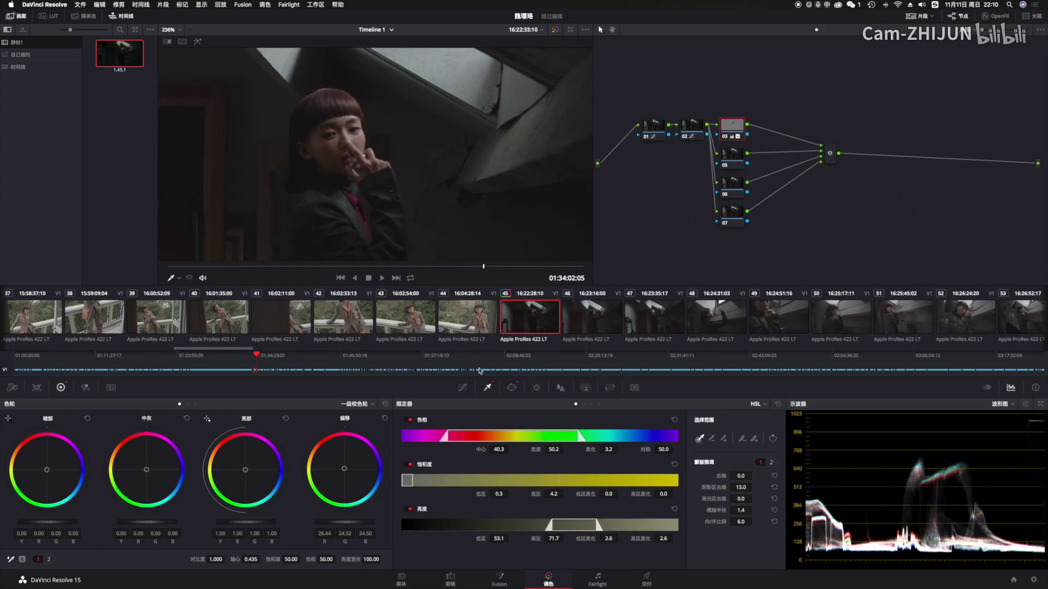
{"action": "left_click", "coordinate": [385, 419]}
Select node 05 at 01:34:06:21 and hide the gallery and clip thumbnails to enlarge the viewer.
{"action": "left_click_drag", "start_coordinate": [382, 267], "coordinate": [536, 267]}
{"action": "left_click", "coordinate": [724, 154]}
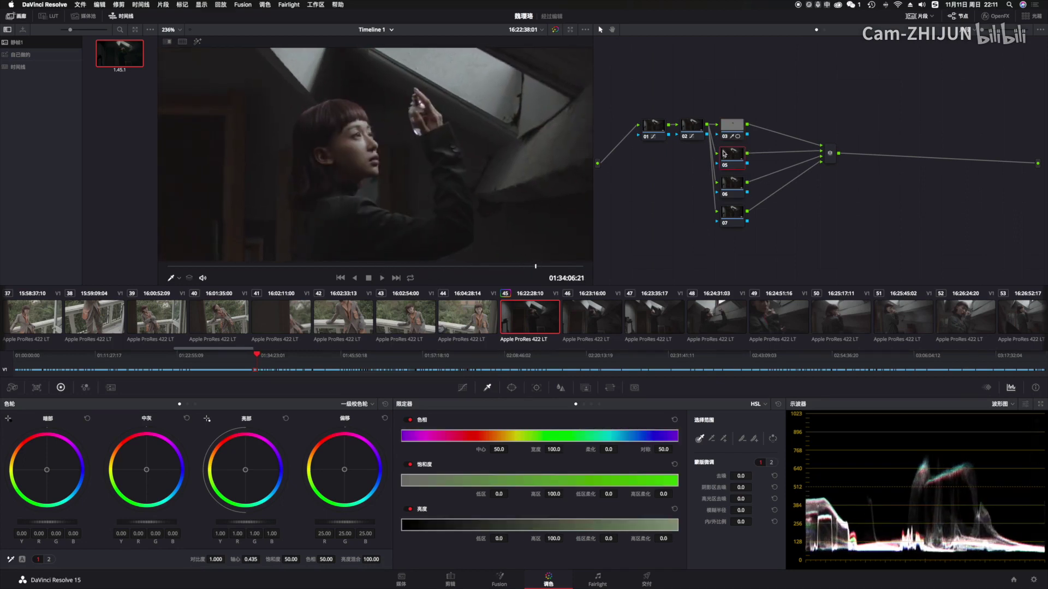
{"action": "scroll", "coordinate": [524, 182], "scroll_direction": "down", "scroll_amount": 8}
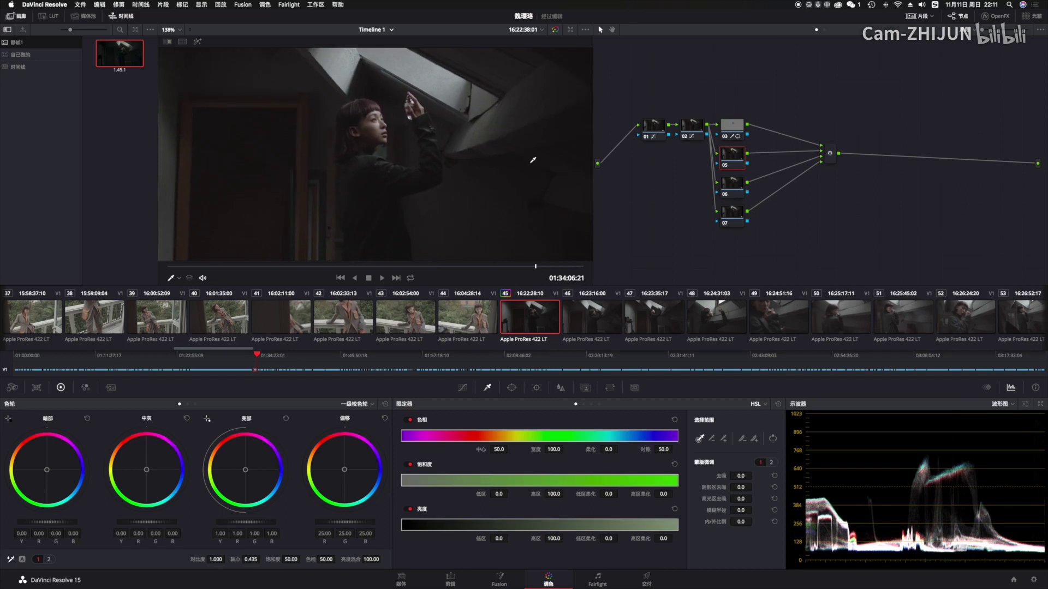
{"action": "scroll", "coordinate": [524, 182], "scroll_direction": "down", "scroll_amount": 2}
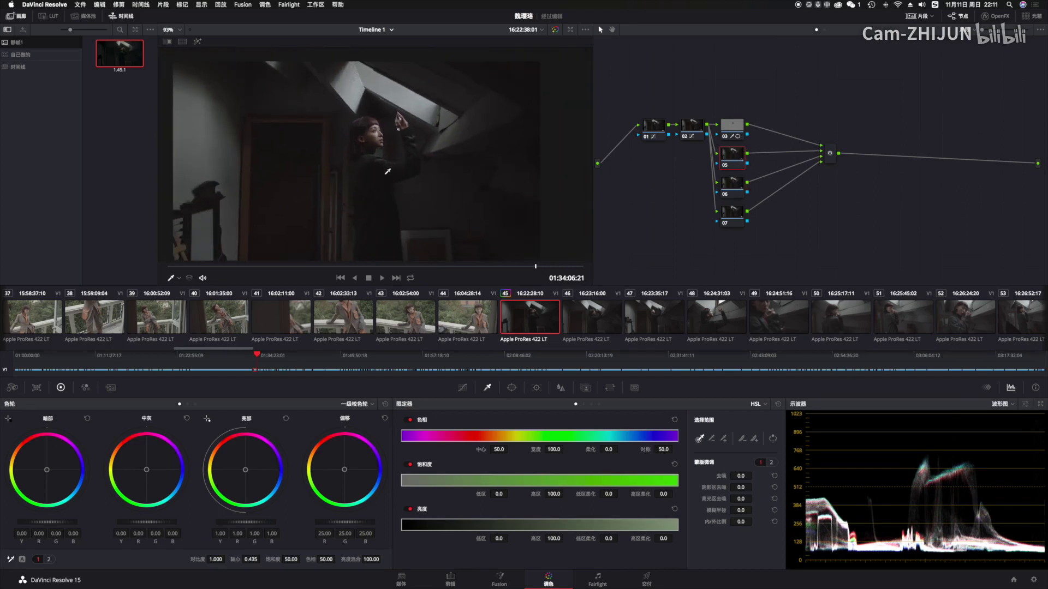
{"action": "scroll", "coordinate": [388, 172], "scroll_direction": "down", "scroll_amount": 2}
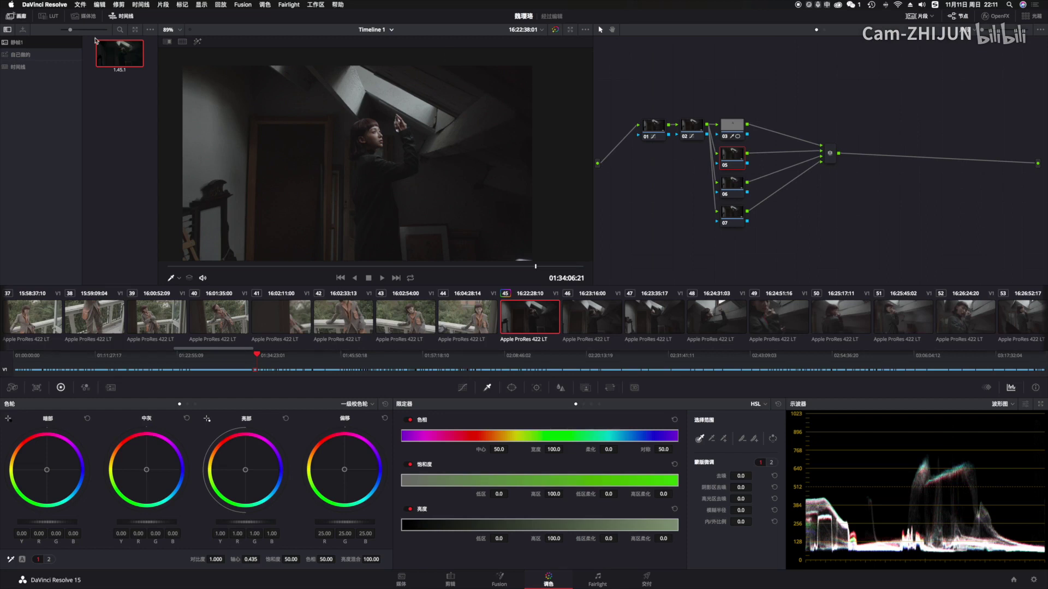
{"action": "left_click", "coordinate": [83, 16]}
{"action": "left_click", "coordinate": [83, 16]}
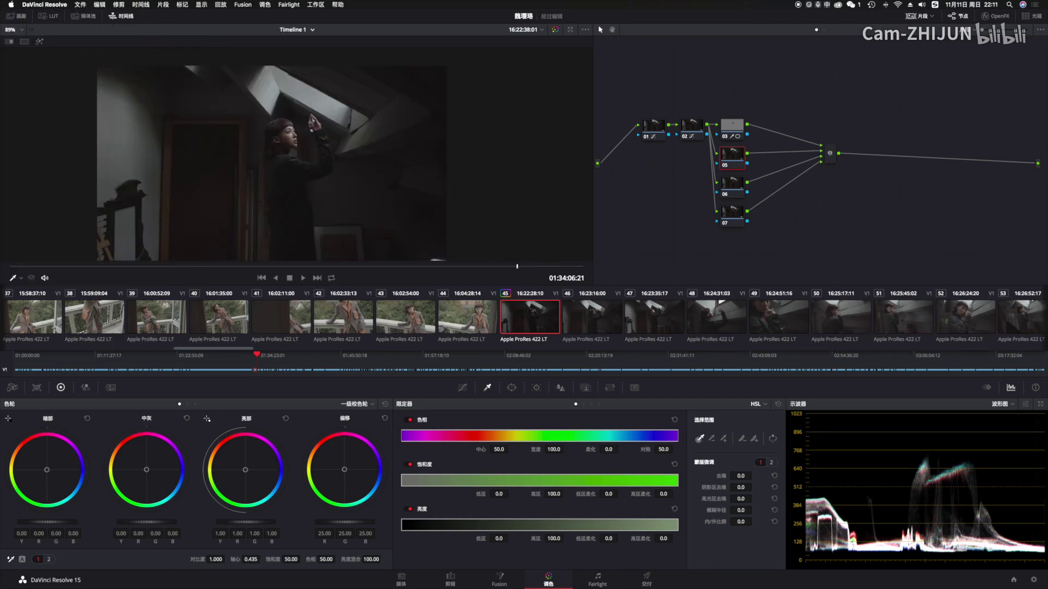
{"action": "left_click", "coordinate": [918, 16]}
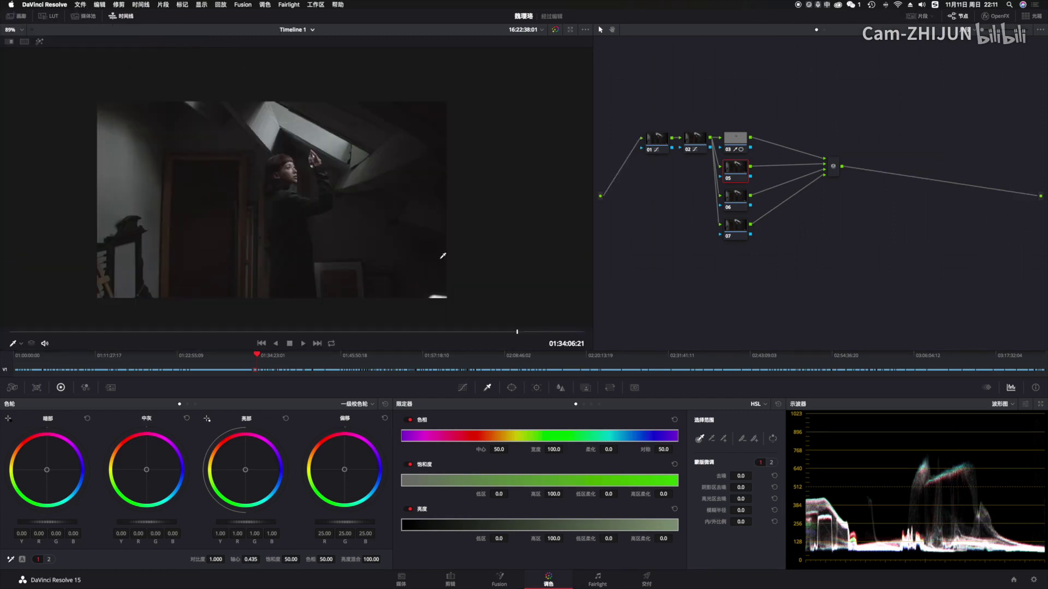
{"action": "scroll", "coordinate": [398, 234], "scroll_direction": "up", "scroll_amount": 4}
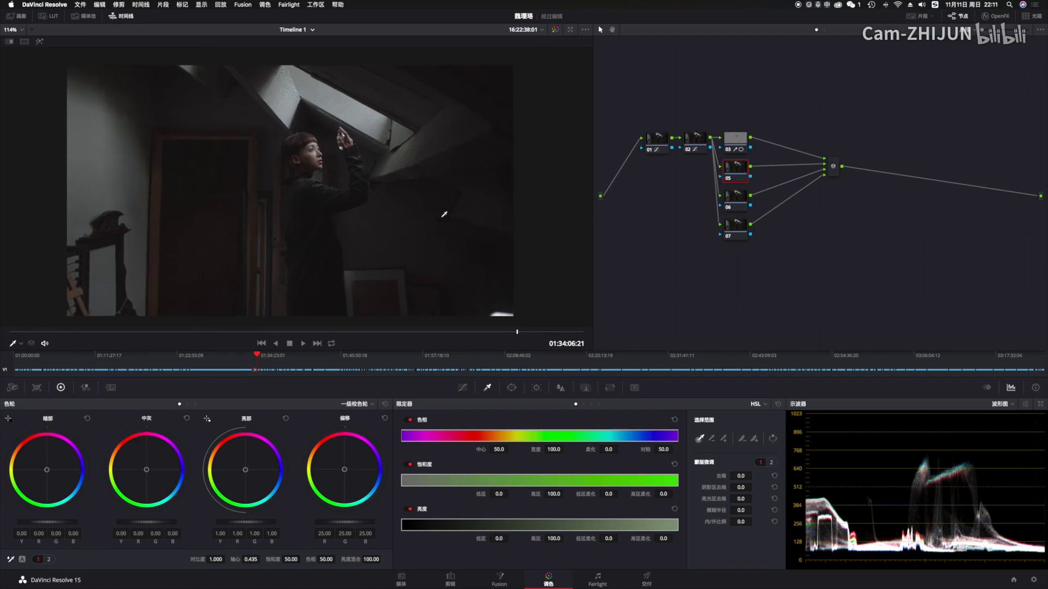
Add a tall circular window on node 05 over the wall and mirror at the picture's left edge, with softness 5.26 and aspect 28.48.
{"action": "left_click", "coordinate": [512, 388]}
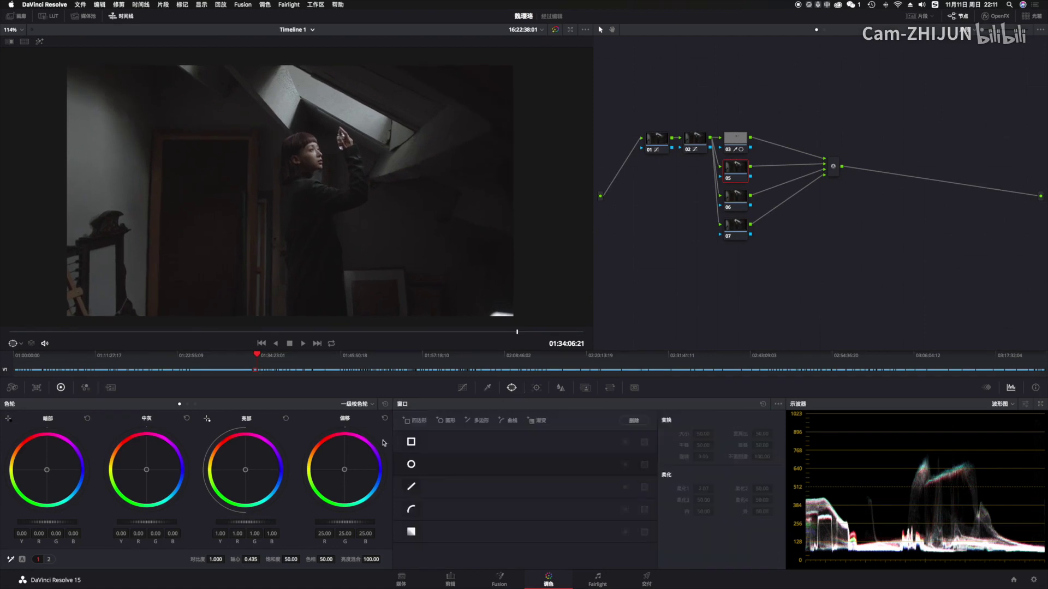
{"action": "left_click", "coordinate": [410, 465]}
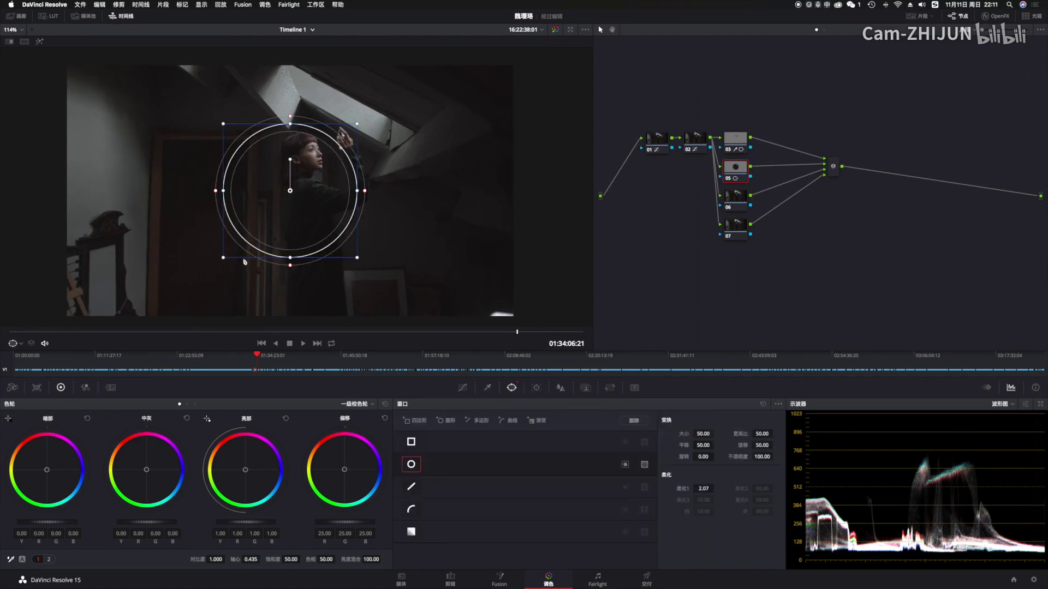
{"action": "left_click_drag", "start_coordinate": [290, 258], "coordinate": [291, 307]}
{"action": "left_click_drag", "start_coordinate": [368, 197], "coordinate": [108, 207]}
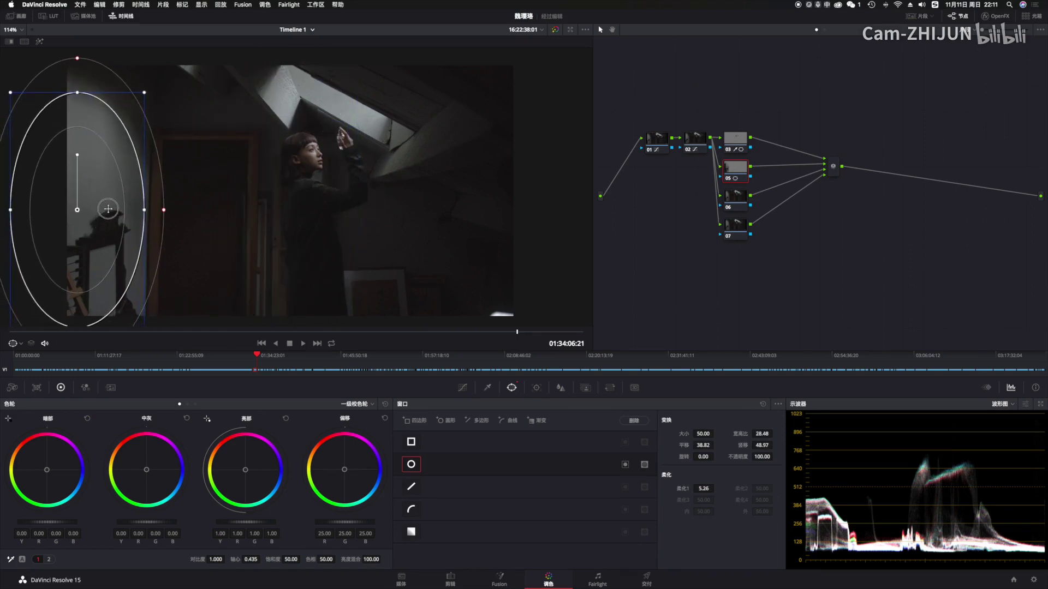
Darken node 05 by lowering the custom curve's upper midtones, and enlarge its circular window to size 54.89 and aspect 39.63.
{"action": "left_click", "coordinate": [462, 388]}
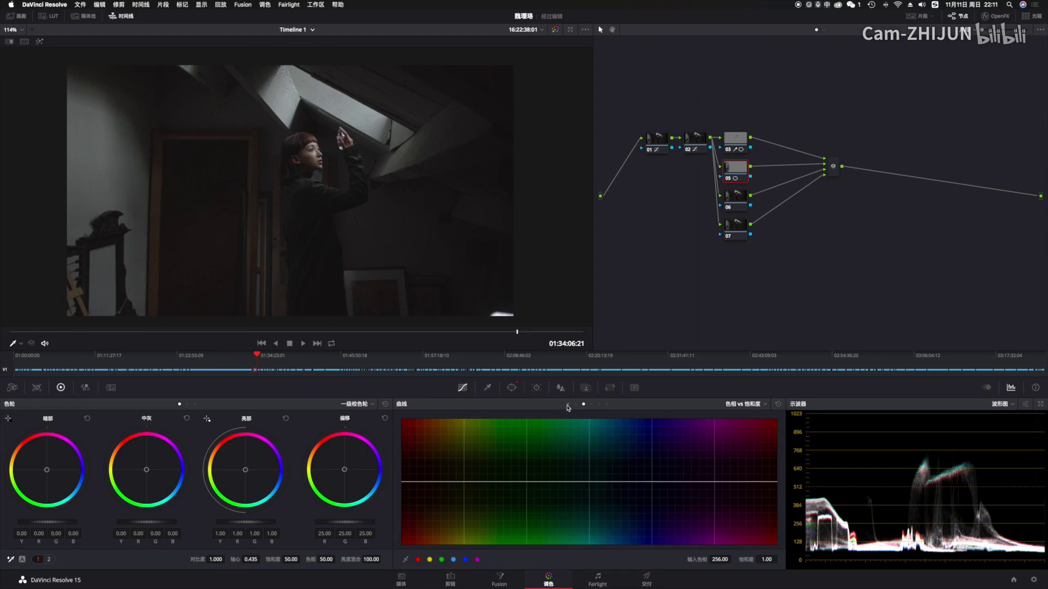
{"action": "left_click", "coordinate": [568, 404]}
{"action": "left_click_drag", "start_coordinate": [561, 479], "coordinate": [579, 503]}
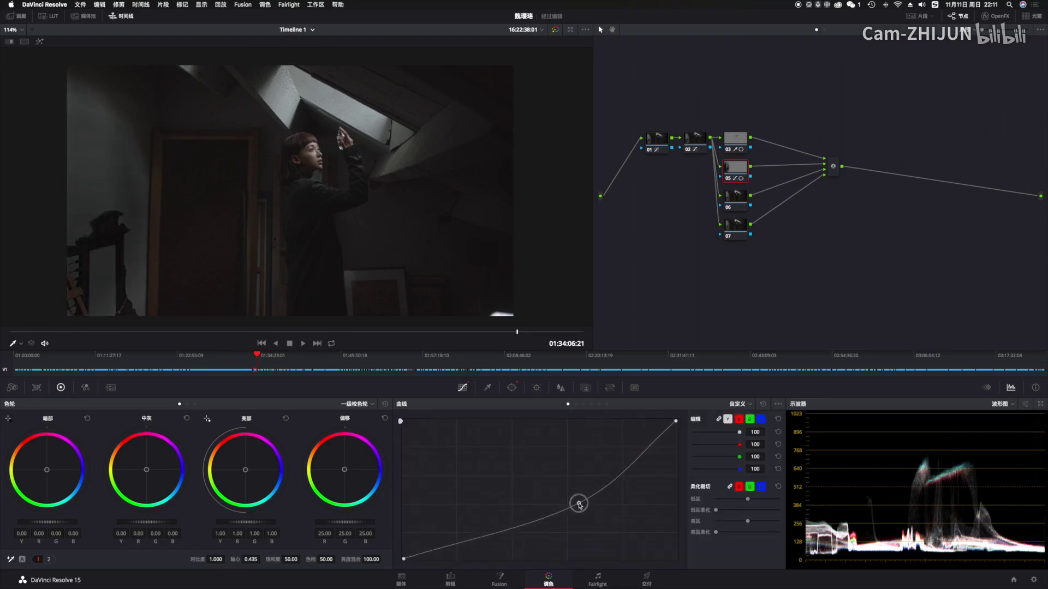
{"action": "left_click", "coordinate": [511, 388]}
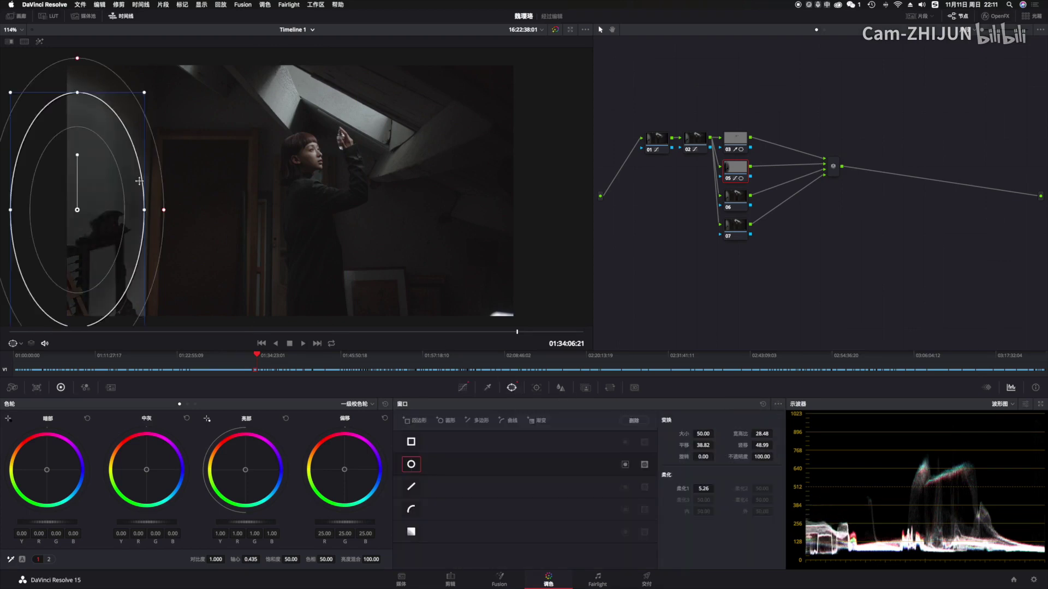
{"action": "mouse_move", "coordinate": [145, 214]}
{"action": "left_mouse_down"}
{"action": "mouse_move", "coordinate": [192, 218]}
{"action": "mouse_move", "coordinate": [132, 210]}
{"action": "left_mouse_up"}
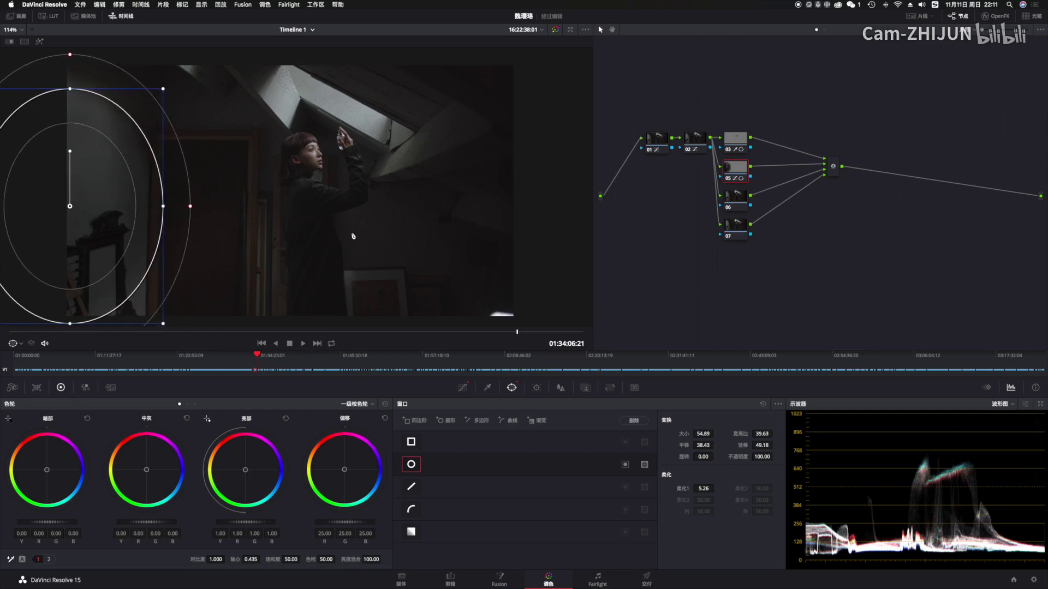
Add a serial node after node 05 with a gradient window running diagonally across the picture from beyond its left edge.
{"action": "key", "text": "alt+s"}
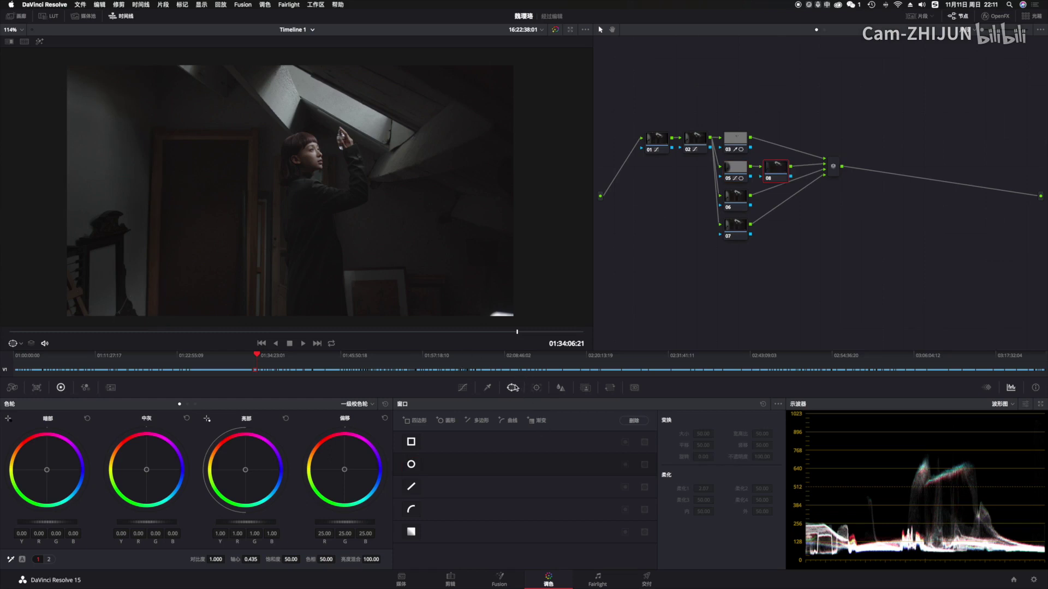
{"action": "left_click", "coordinate": [411, 532]}
{"action": "scroll", "coordinate": [293, 222], "scroll_direction": "down", "scroll_amount": 2}
{"action": "left_click_drag", "start_coordinate": [292, 224], "coordinate": [575, 273]}
{"action": "left_click_drag", "start_coordinate": [292, 190], "coordinate": [55, 152]}
Darken node 08 by pulling down its custom curve's upper midtones, and set the gradient window's softness to 19.00.
{"action": "left_click", "coordinate": [462, 388]}
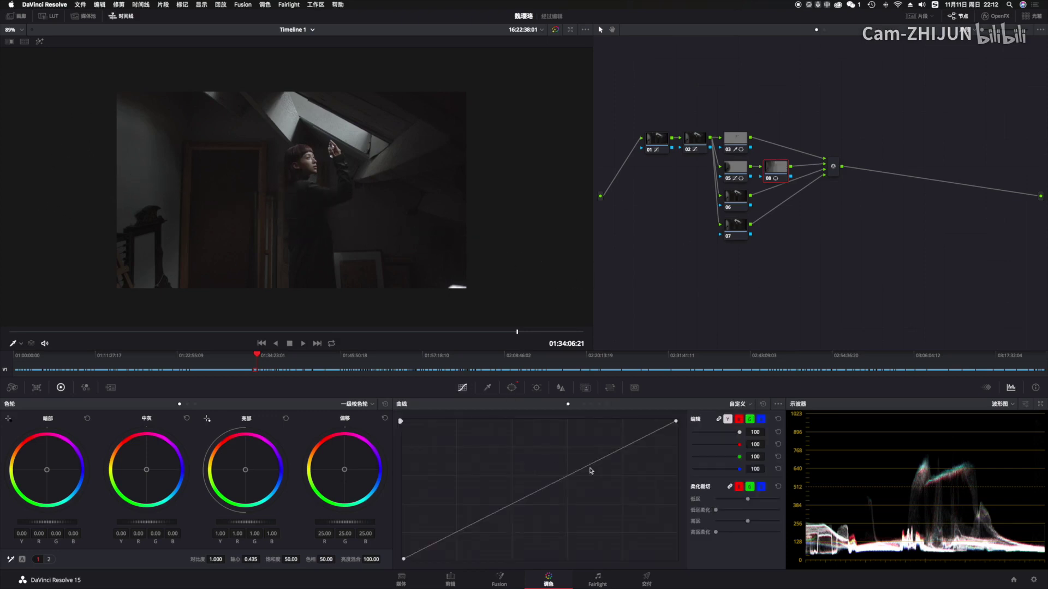
{"action": "left_click_drag", "start_coordinate": [585, 468], "coordinate": [598, 504]}
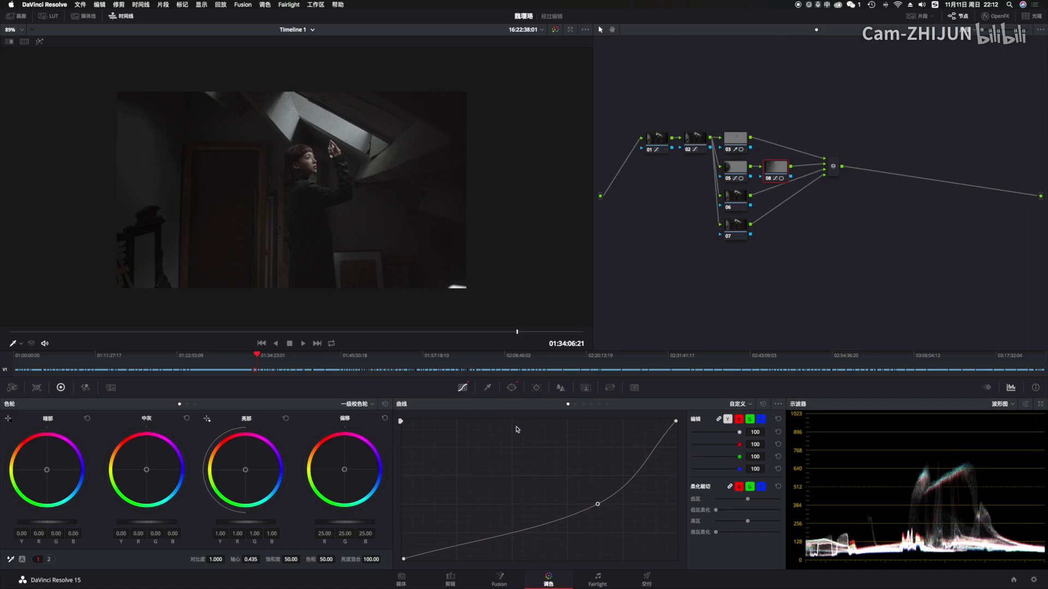
{"action": "left_click", "coordinate": [512, 388]}
{"action": "left_click_drag", "start_coordinate": [346, 251], "coordinate": [389, 253]}
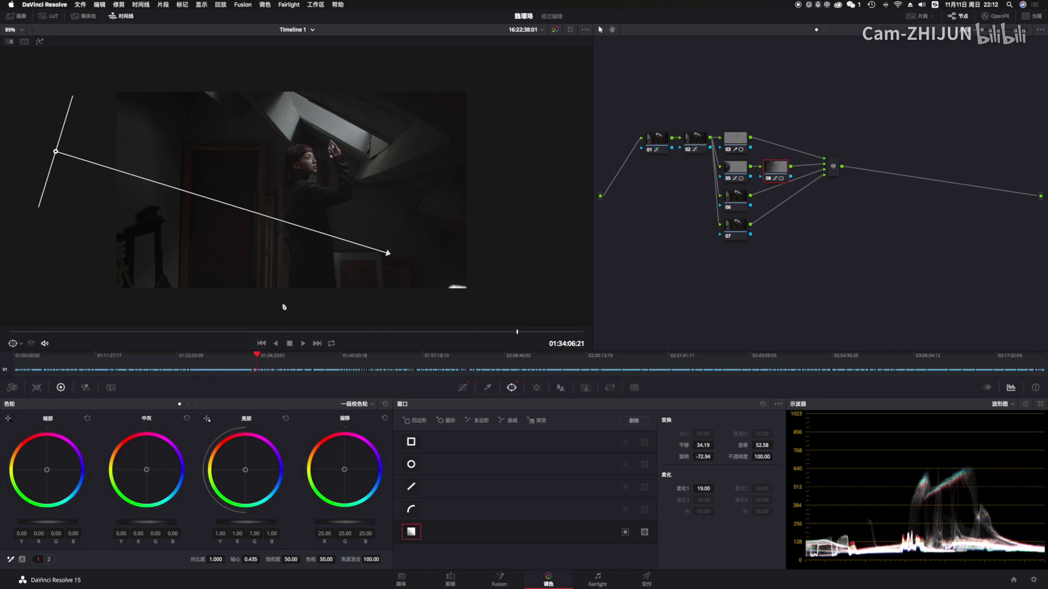
{"action": "scroll", "coordinate": [285, 249], "scroll_direction": "up", "scroll_amount": 2}
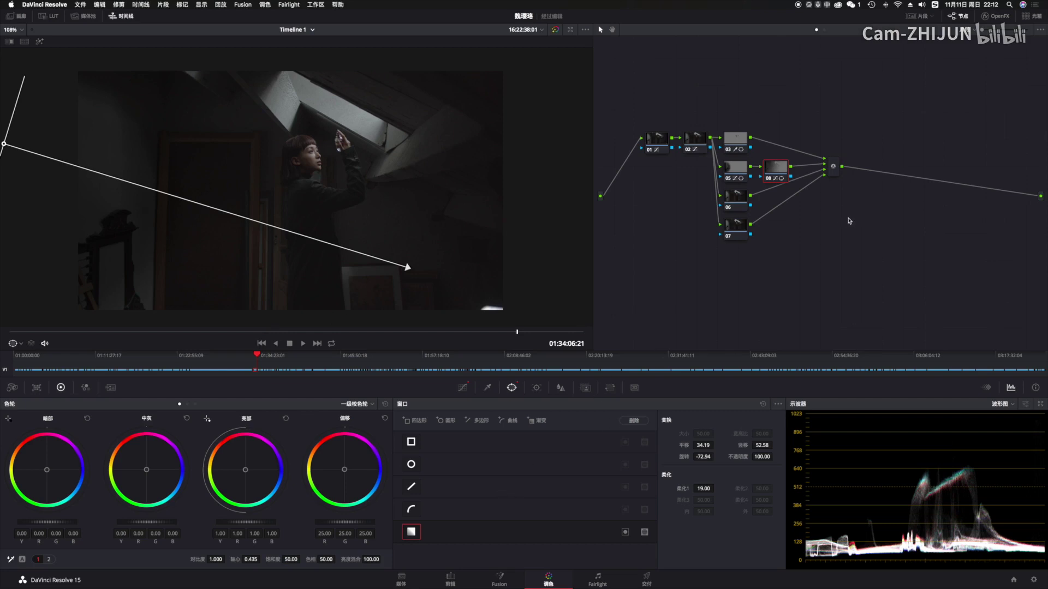
Add a rectangular window on node 06, slant it diagonally from the skylight across the woman, and soften its right edge to 8.67.
{"action": "left_click", "coordinate": [740, 197]}
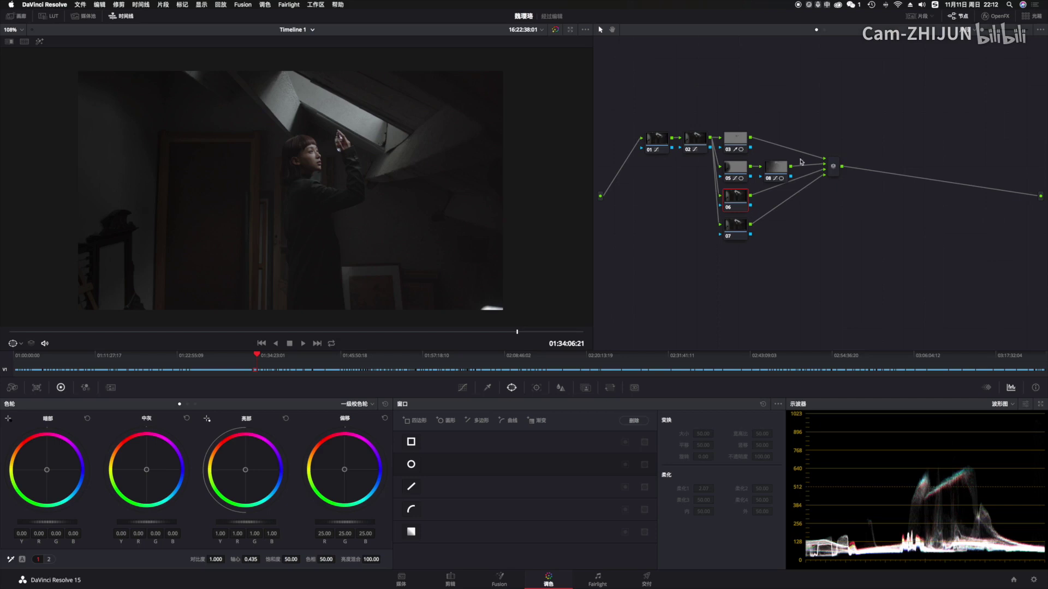
{"action": "left_click", "coordinate": [411, 442]}
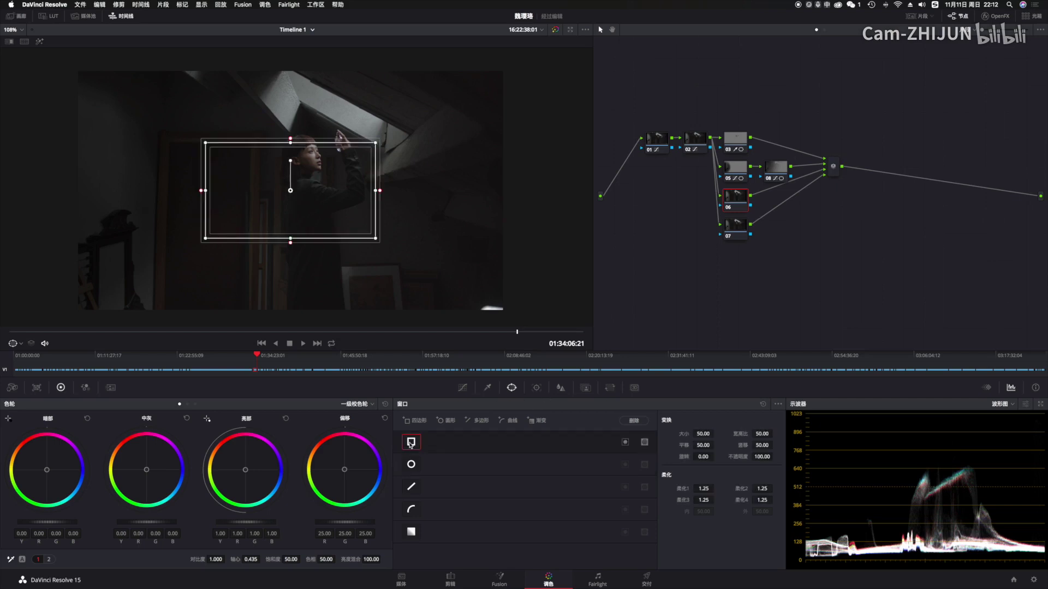
{"action": "left_click_drag", "start_coordinate": [292, 192], "coordinate": [335, 145]}
{"action": "left_click_drag", "start_coordinate": [333, 195], "coordinate": [215, 310]}
{"action": "key", "text": "shift+z"}
{"action": "left_click_drag", "start_coordinate": [340, 211], "coordinate": [357, 228]}
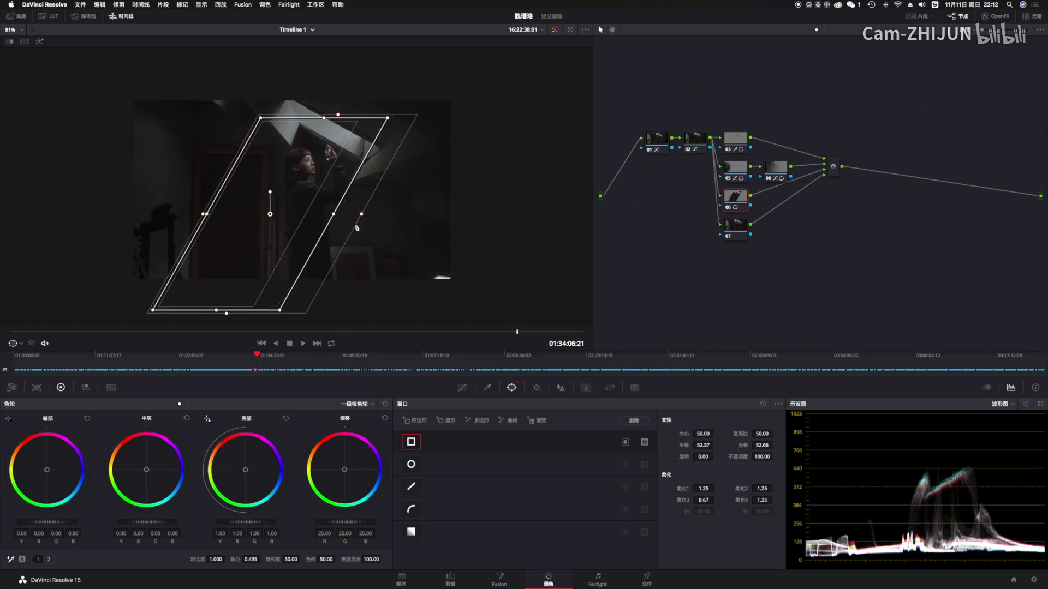
Fit node 06's window corners to the skylight and set its four edge softness values to 8.78, 12.05, 10.64 and 5.05.
{"action": "left_click_drag", "start_coordinate": [387, 117], "coordinate": [373, 152]}
{"action": "left_click_drag", "start_coordinate": [261, 118], "coordinate": [294, 99]}
{"action": "left_click_drag", "start_coordinate": [350, 129], "coordinate": [365, 103]}
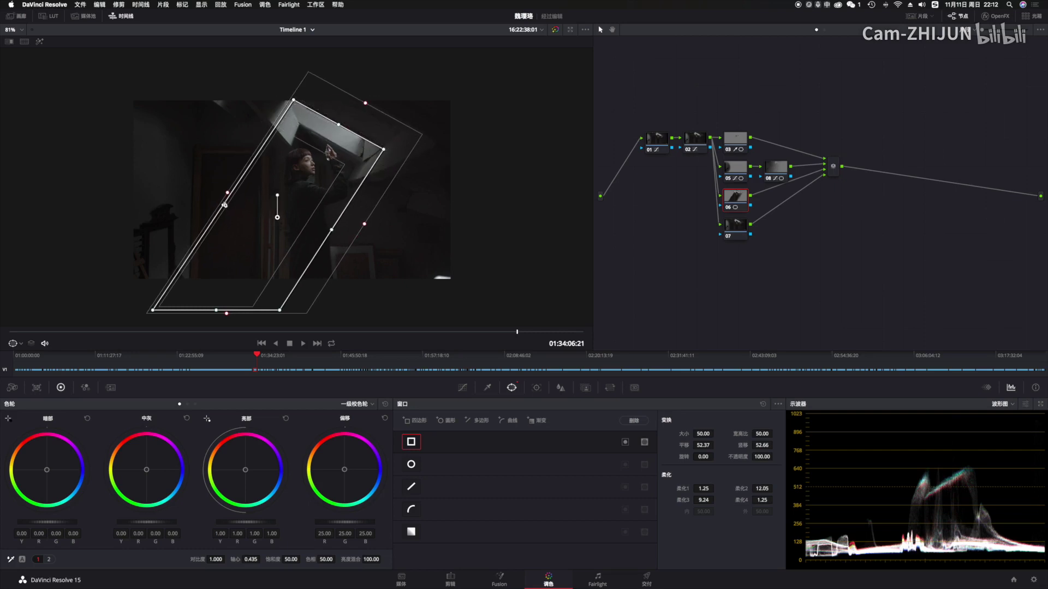
{"action": "left_click_drag", "start_coordinate": [228, 195], "coordinate": [208, 175]}
{"action": "left_click_drag", "start_coordinate": [293, 101], "coordinate": [290, 97]}
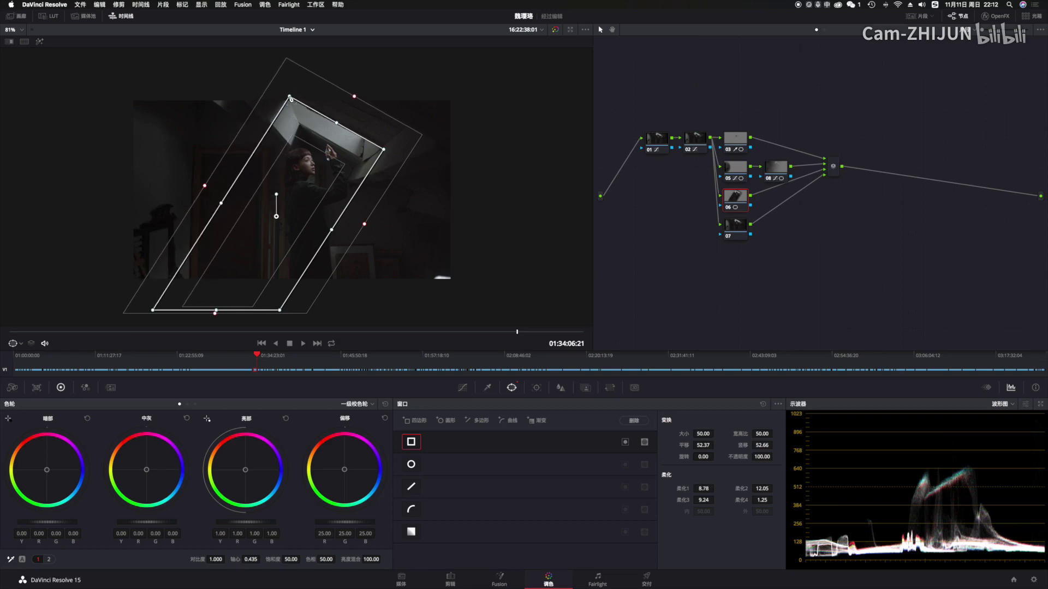
{"action": "left_click_drag", "start_coordinate": [332, 240], "coordinate": [362, 225]}
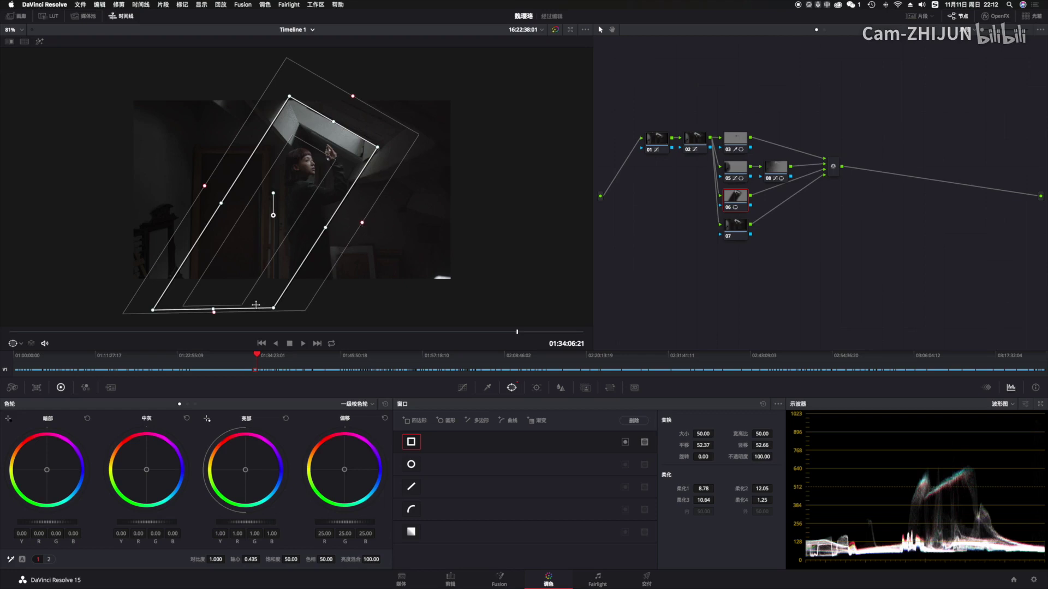
{"action": "left_click_drag", "start_coordinate": [213, 315], "coordinate": [207, 324]}
Check the coverage of node 06's slanted window in the highlight view.
{"action": "scroll", "coordinate": [319, 252], "scroll_direction": "up", "scroll_amount": 5}
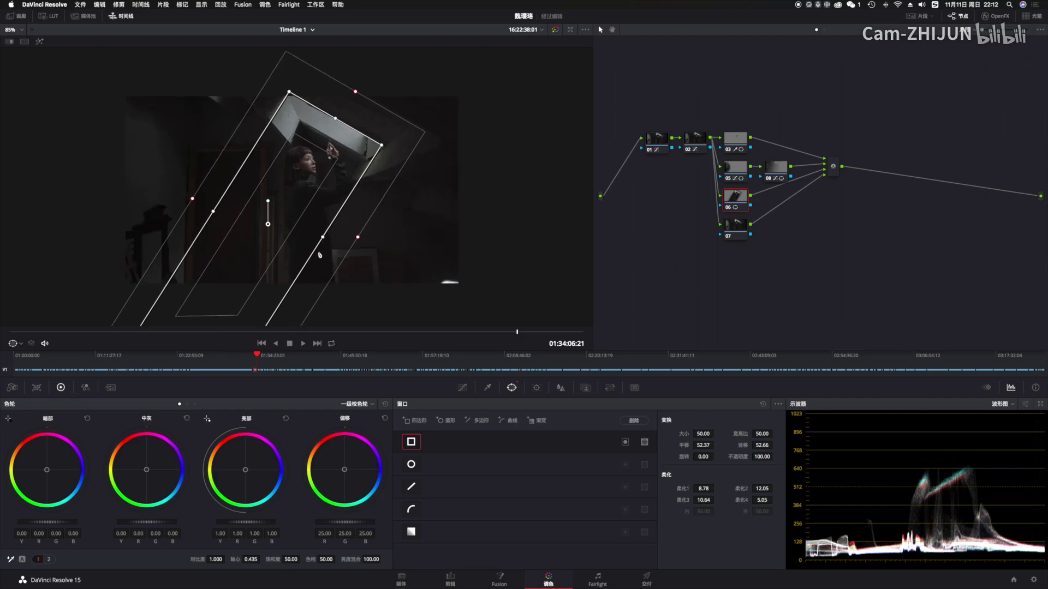
{"action": "scroll", "coordinate": [318, 253], "scroll_direction": "down", "scroll_amount": 2}
{"action": "left_click", "coordinate": [41, 42]}
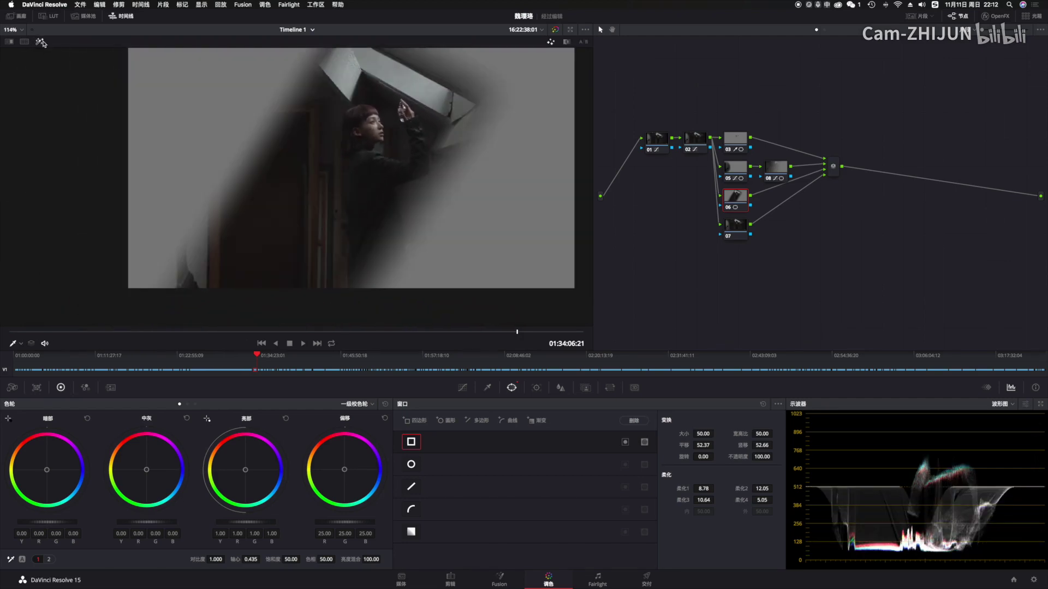
Widen the softness along the two long edges of node 06's window to 18.97 and 19.14, and slightly lift its custom curve's upper midtones.
{"action": "left_click", "coordinate": [41, 42]}
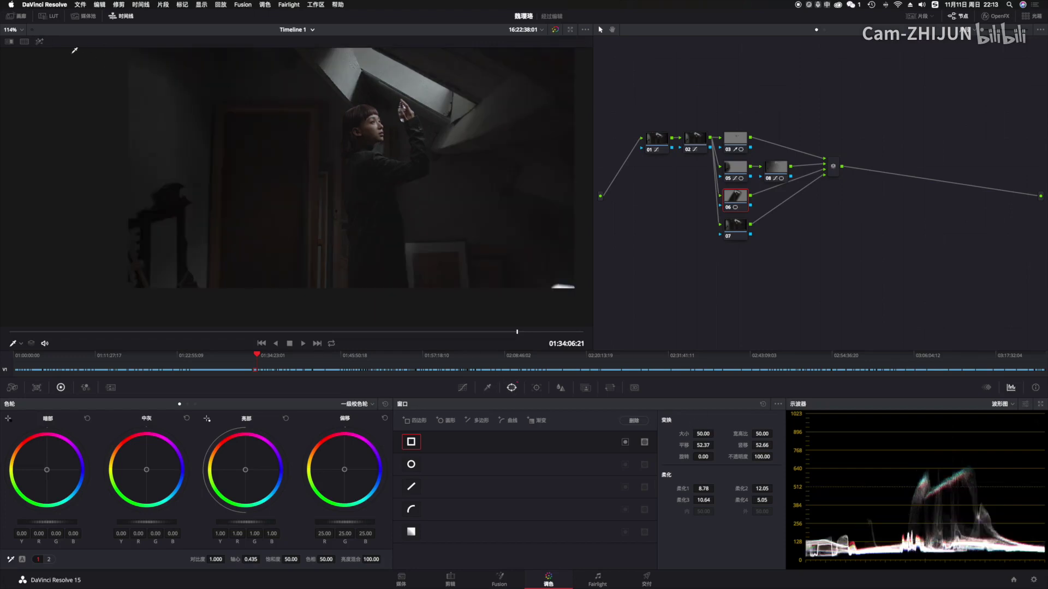
{"action": "left_click", "coordinate": [41, 42]}
{"action": "left_click", "coordinate": [16, 346]}
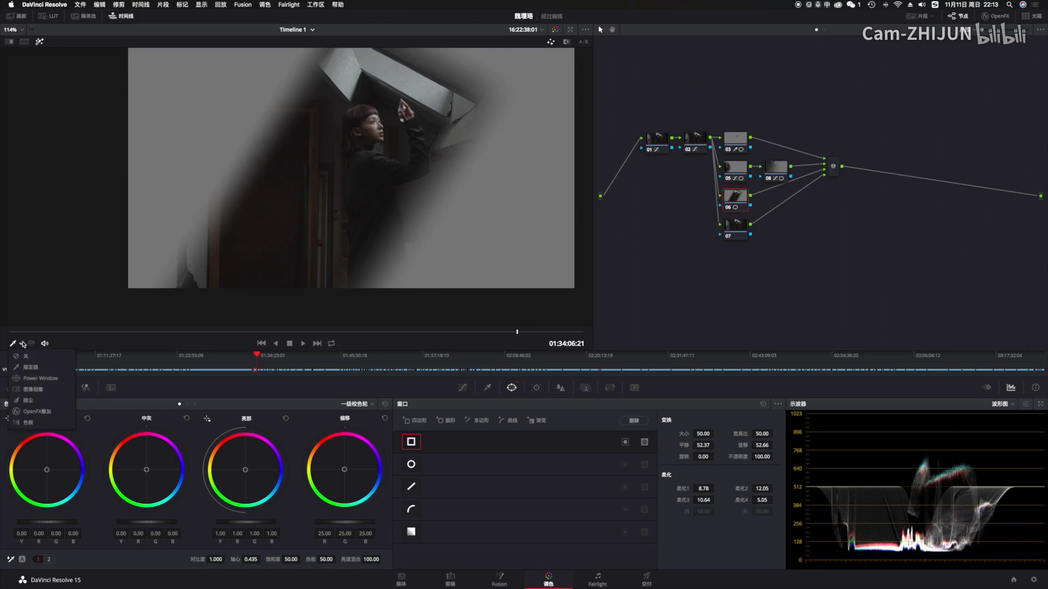
{"action": "left_click", "coordinate": [54, 380]}
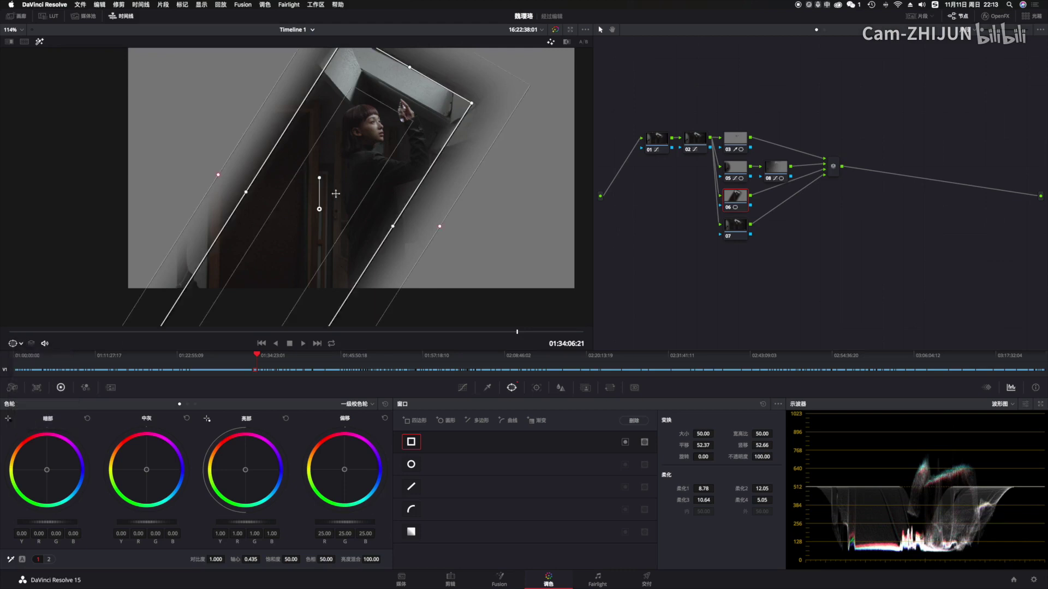
{"action": "left_click_drag", "start_coordinate": [440, 226], "coordinate": [472, 233]}
{"action": "left_click_drag", "start_coordinate": [209, 178], "coordinate": [194, 148]}
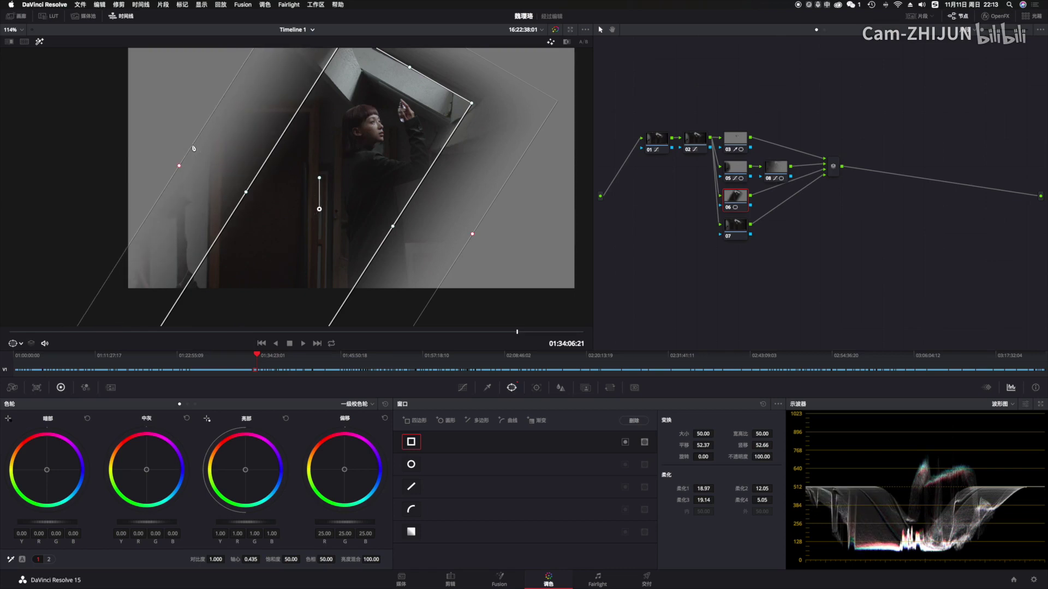
{"action": "left_click", "coordinate": [39, 42]}
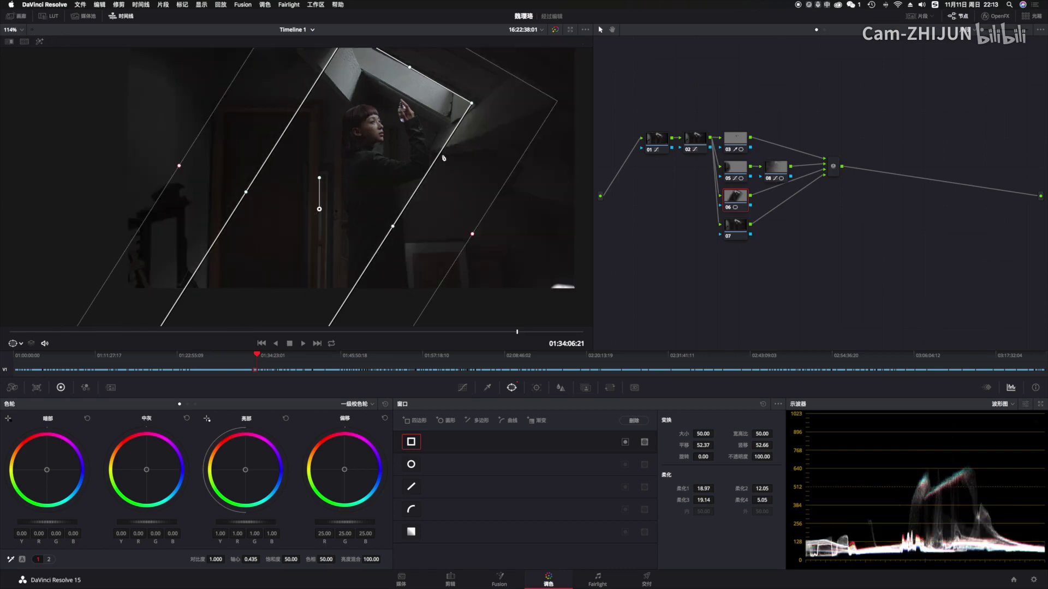
{"action": "left_click", "coordinate": [462, 388]}
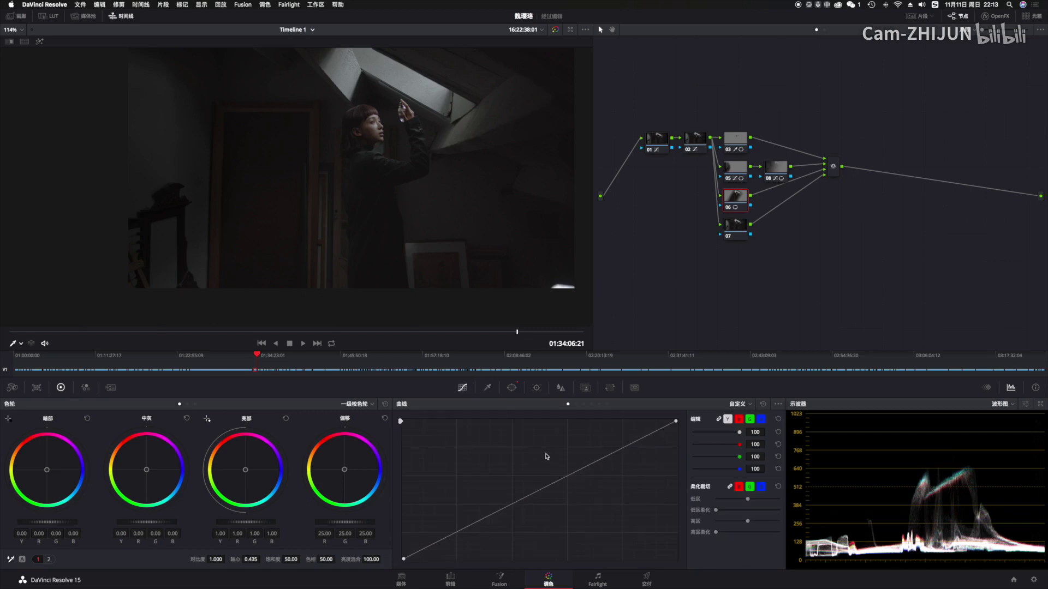
{"action": "left_click_drag", "start_coordinate": [606, 452], "coordinate": [576, 467]}
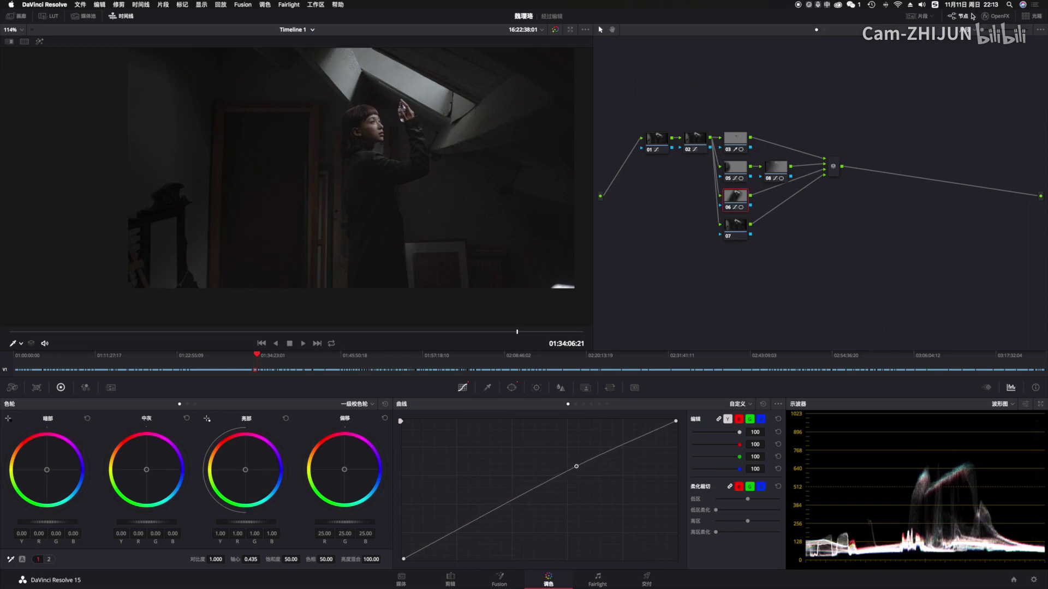
Apply the ResolveFX Glow (发光) effect to node 06 with a shine threshold of 0.500 and a spread of 0.235.
{"action": "left_click", "coordinate": [994, 15]}
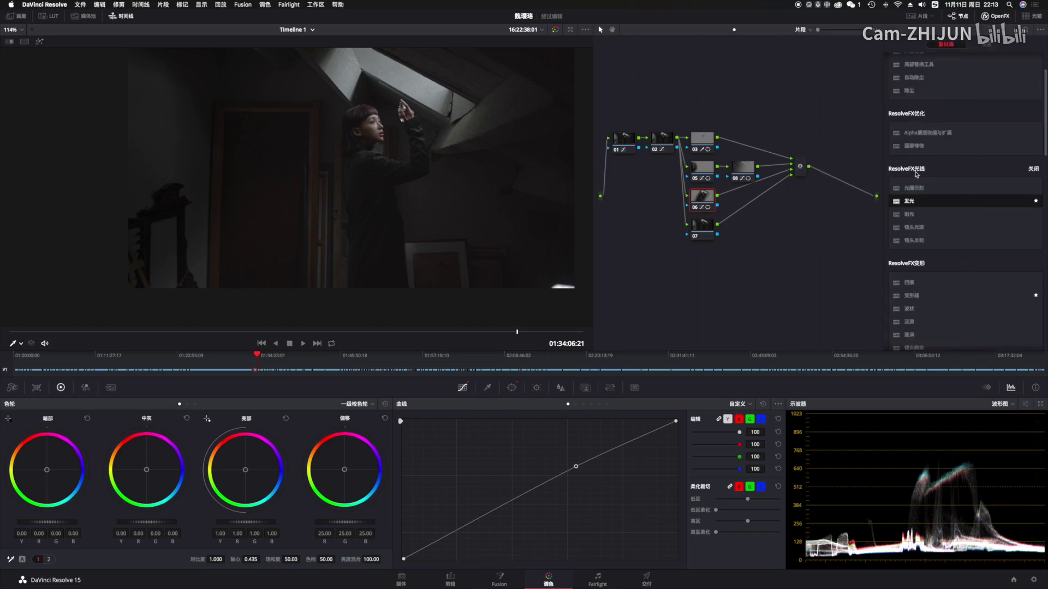
{"action": "left_click_drag", "start_coordinate": [919, 201], "coordinate": [707, 200]}
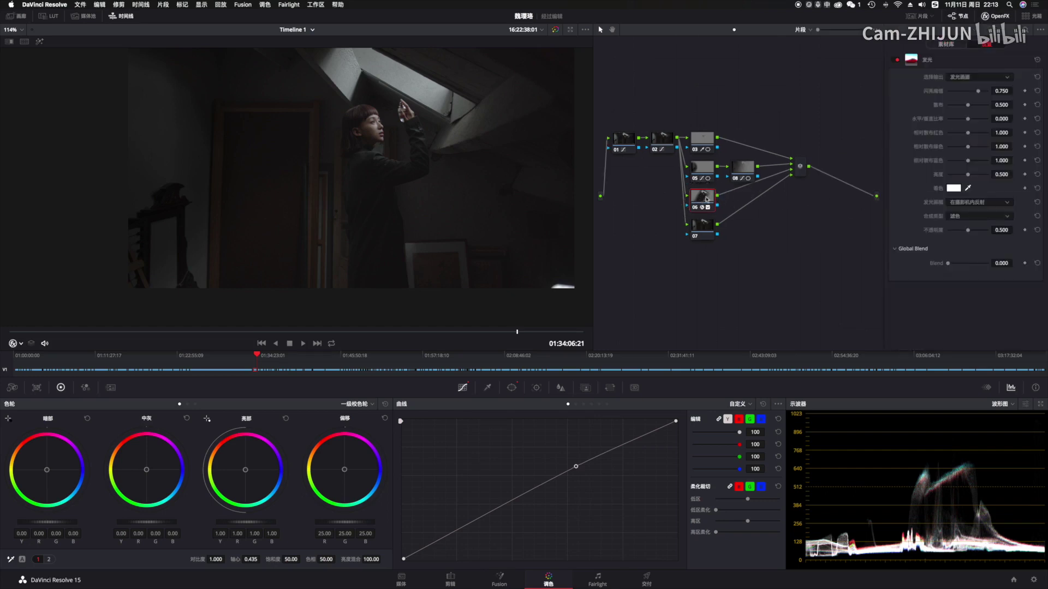
{"action": "left_click_drag", "start_coordinate": [978, 91], "coordinate": [920, 99]}
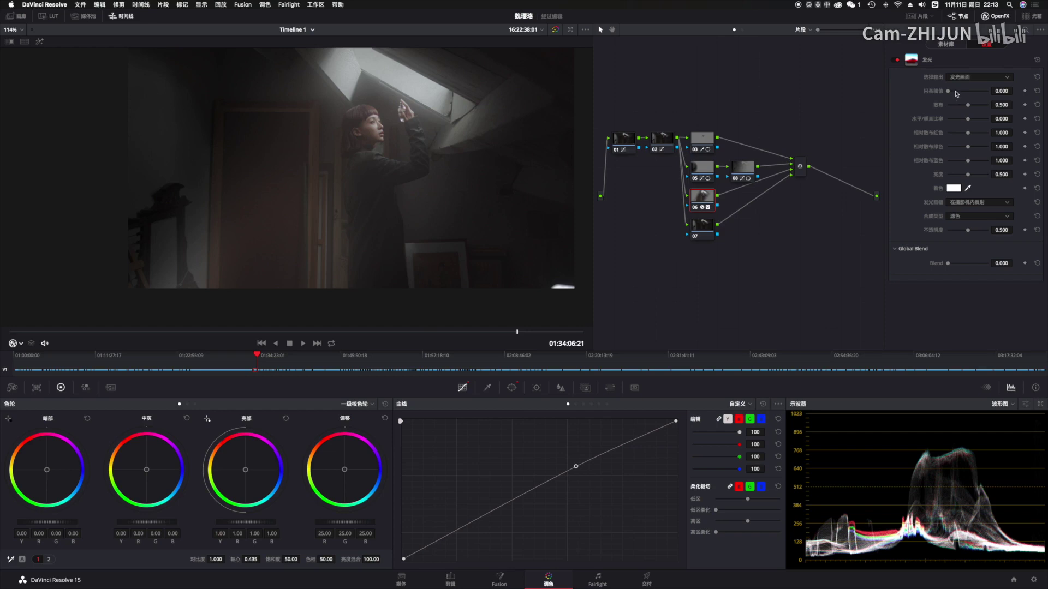
{"action": "left_click_drag", "start_coordinate": [950, 93], "coordinate": [952, 93]}
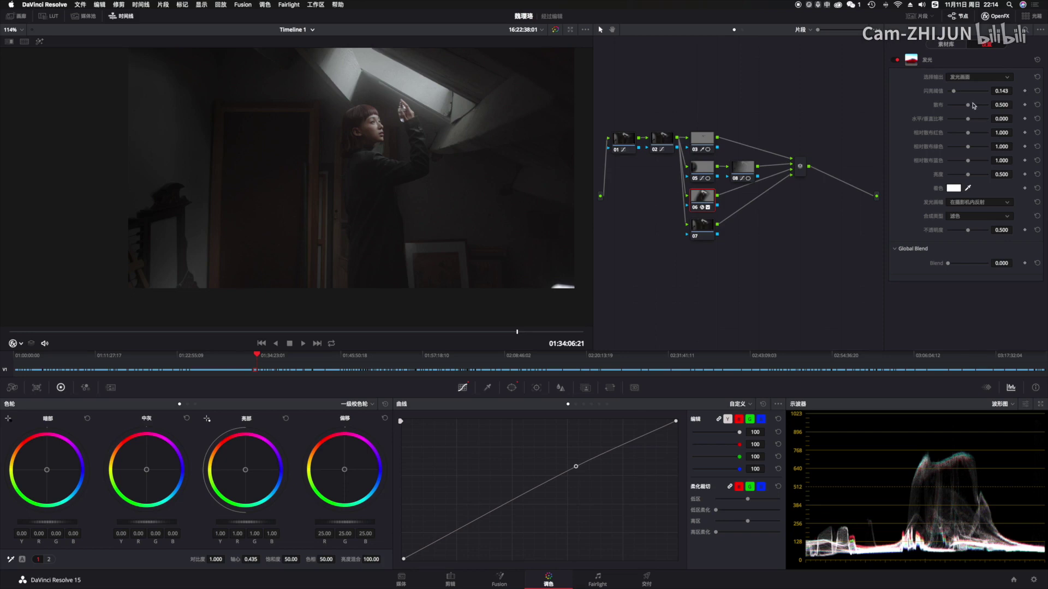
{"action": "left_click_drag", "start_coordinate": [967, 105], "coordinate": [958, 105]}
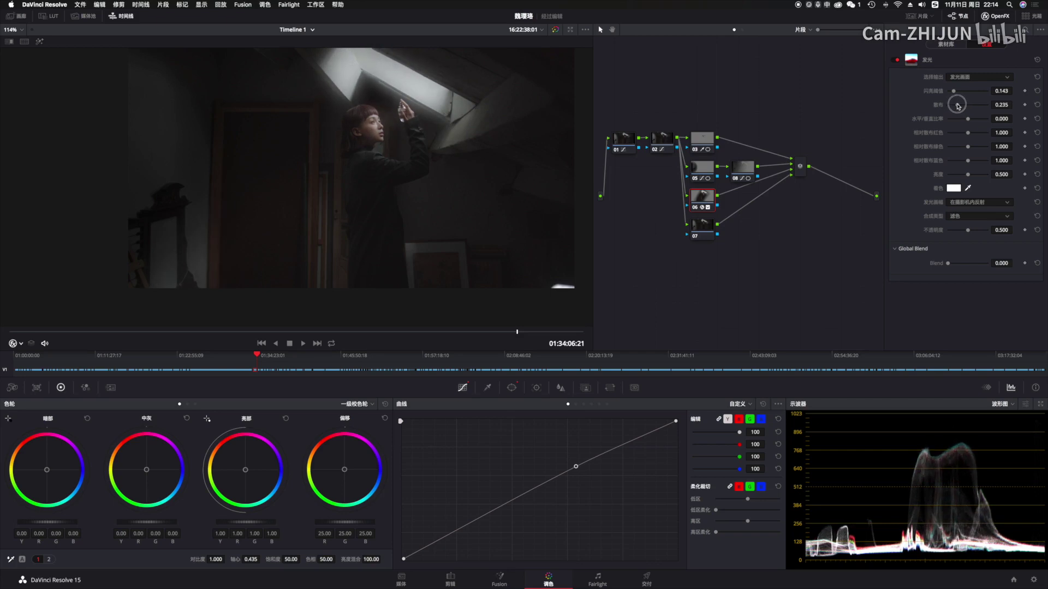
{"action": "left_click_drag", "start_coordinate": [953, 91], "coordinate": [969, 99]}
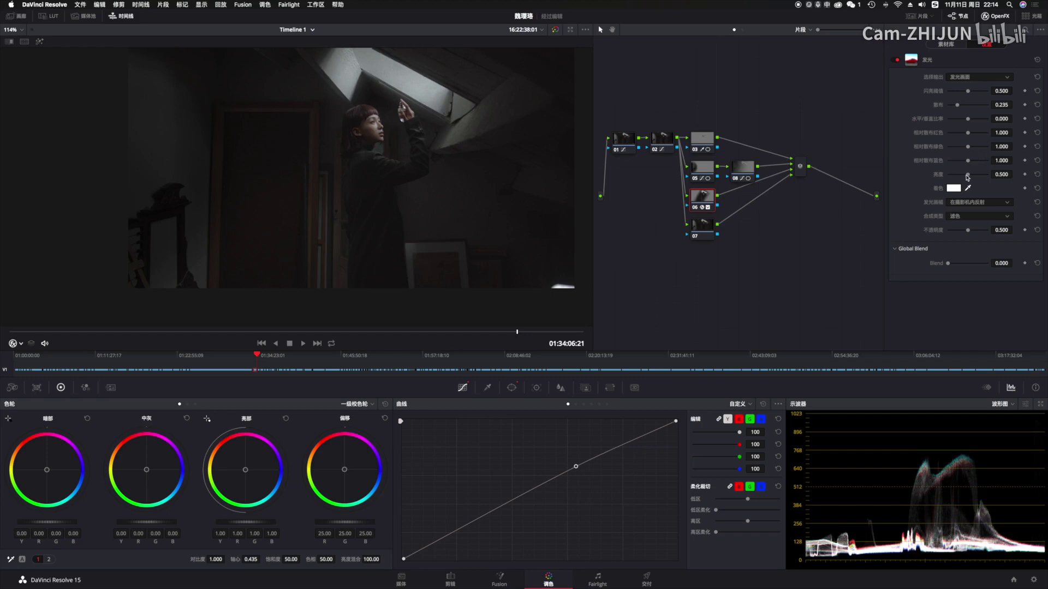
Choose a tint colour for node 06's glow in the colour picker.
{"action": "left_click", "coordinate": [955, 189]}
{"action": "left_click_drag", "start_coordinate": [91, 452], "coordinate": [701, 245]}
{"action": "left_click_drag", "start_coordinate": [690, 294], "coordinate": [655, 298]}
{"action": "left_click", "coordinate": [680, 373]}
Add a circular window on node 07 around the woman's face and raised hand, with softness 7.60.
{"action": "left_click", "coordinate": [704, 233]}
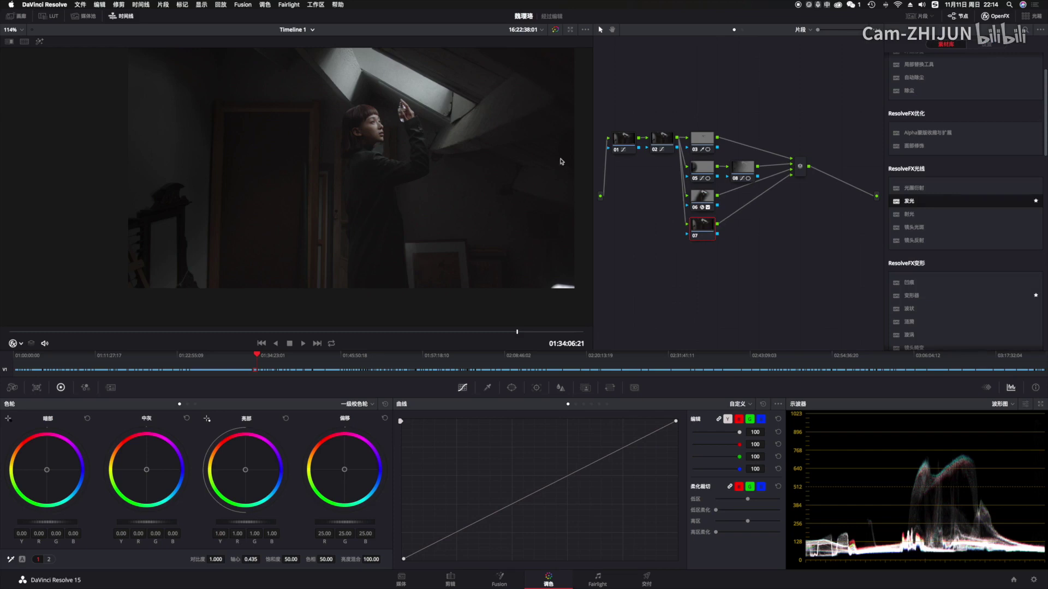
{"action": "scroll", "coordinate": [464, 211], "scroll_direction": "down", "scroll_amount": 2}
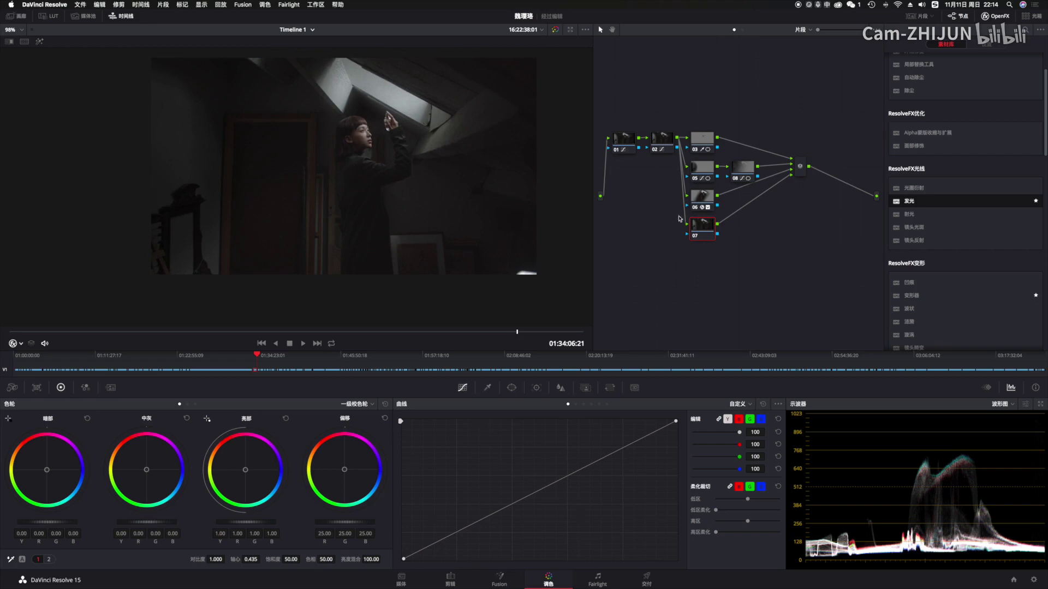
{"action": "left_click", "coordinate": [511, 387]}
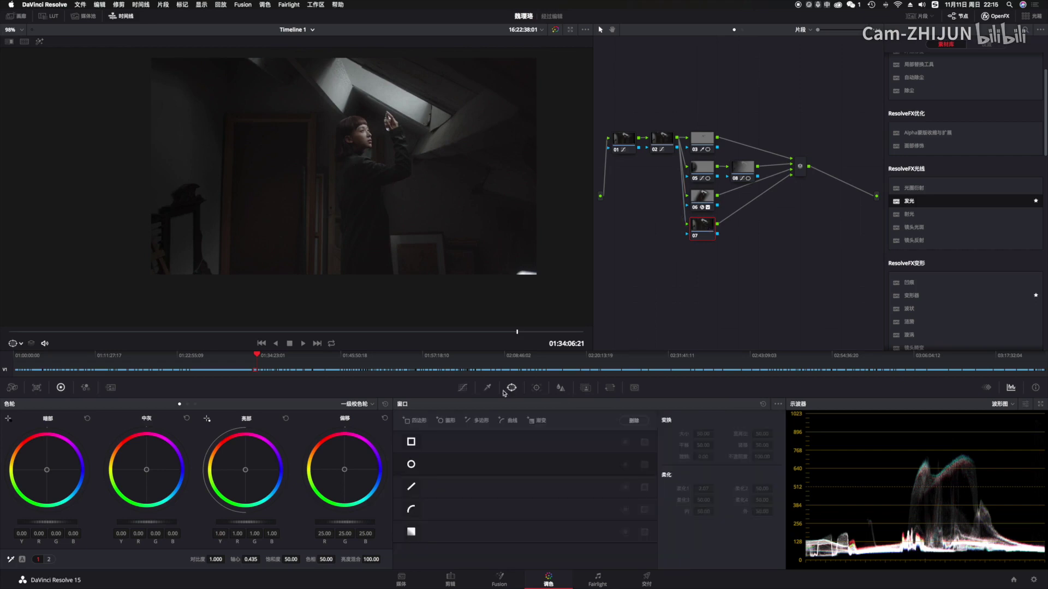
{"action": "left_click", "coordinate": [411, 465]}
{"action": "left_click_drag", "start_coordinate": [409, 171], "coordinate": [423, 171]}
{"action": "mouse_move", "coordinate": [368, 215]}
{"action": "left_mouse_down"}
{"action": "mouse_move", "coordinate": [407, 180]}
{"action": "mouse_move", "coordinate": [383, 215]}
{"action": "left_mouse_up"}
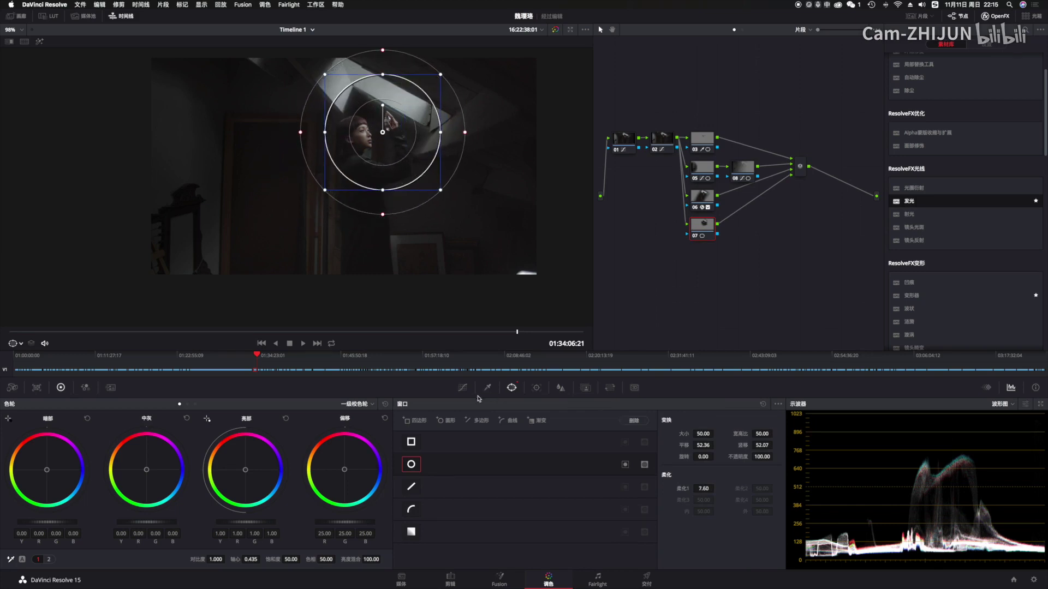
Shape node 07's custom curve into a gentle S, lowering the lower midtones slightly, raising the upper midtones and pinning the shadows.
{"action": "left_click", "coordinate": [462, 387]}
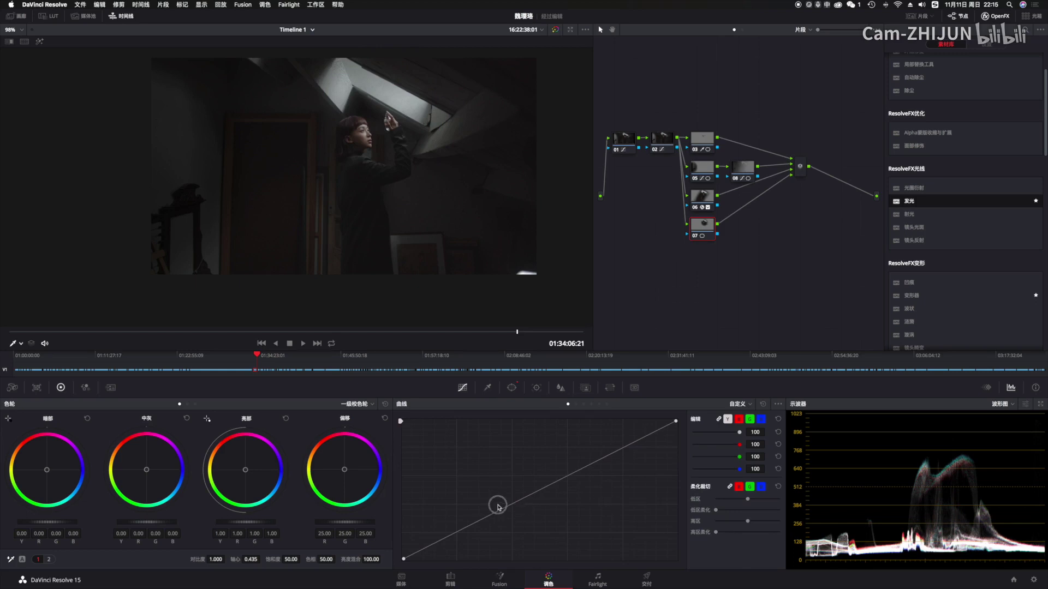
{"action": "left_click_drag", "start_coordinate": [501, 510], "coordinate": [500, 513]}
{"action": "left_click_drag", "start_coordinate": [613, 453], "coordinate": [610, 450]}
{"action": "left_click_drag", "start_coordinate": [404, 561], "coordinate": [436, 545]}
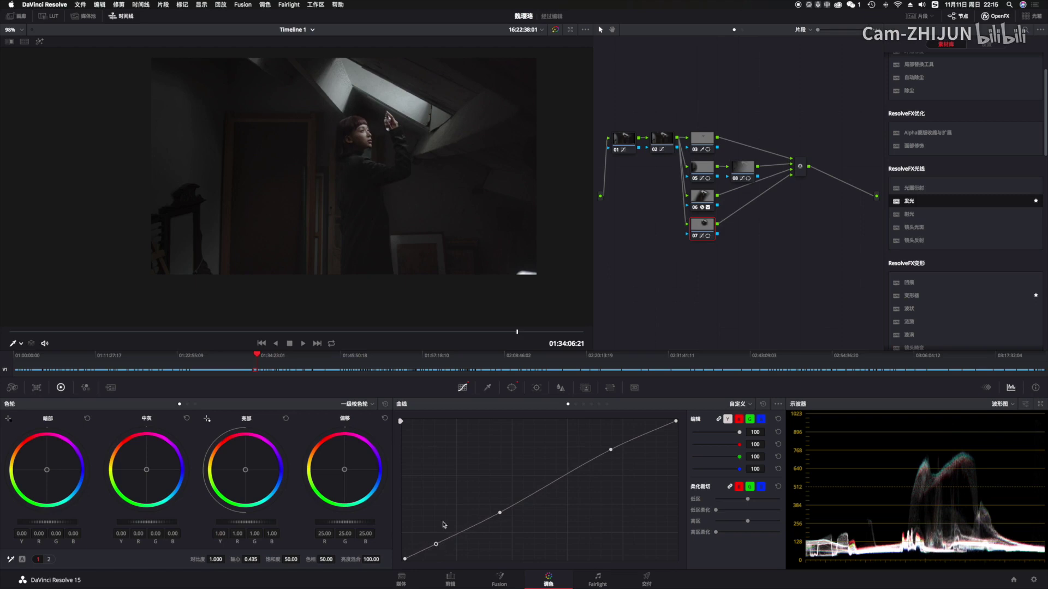
Sharpen node 07 by setting the blur radius to 0.48 on all channels, and compare the picture with the node off and on.
{"action": "left_click", "coordinate": [561, 388]}
{"action": "mouse_move", "coordinate": [458, 479]}
{"action": "left_mouse_down"}
{"action": "mouse_move", "coordinate": [466, 437]}
{"action": "mouse_move", "coordinate": [459, 479]}
{"action": "left_mouse_up"}
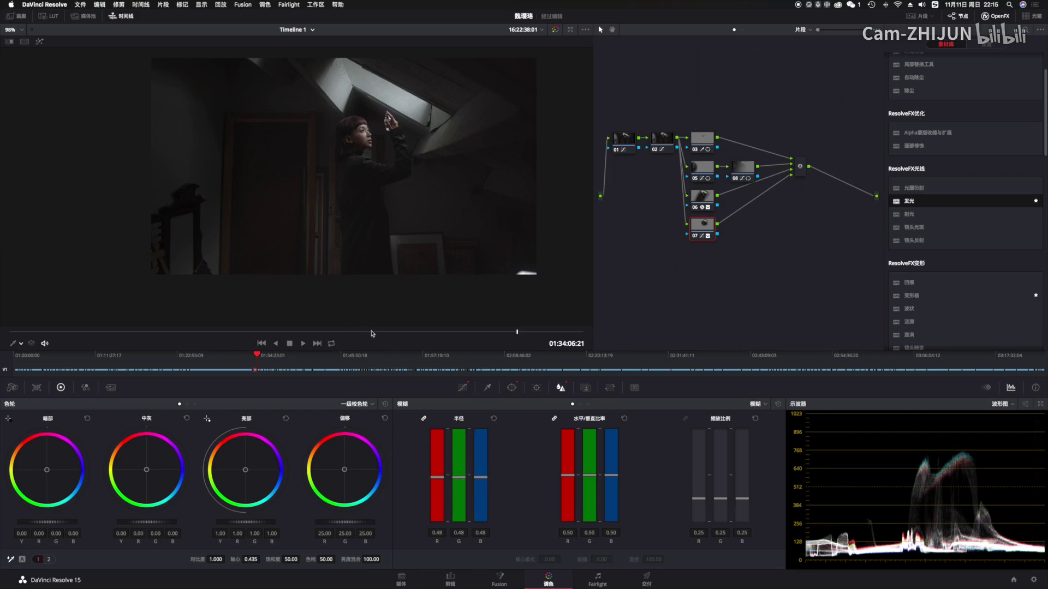
{"action": "left_click", "coordinate": [694, 237]}
{"action": "left_click", "coordinate": [694, 237]}
{"action": "left_click", "coordinate": [694, 237]}
{"action": "left_click", "coordinate": [694, 237]}
{"action": "left_click", "coordinate": [742, 167]}
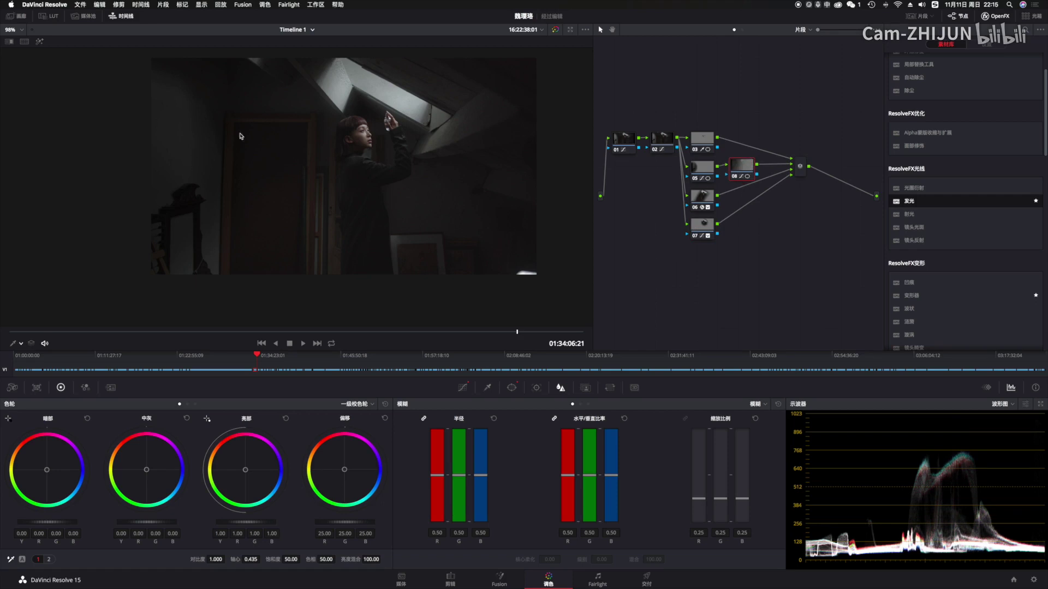
{"action": "scroll", "coordinate": [306, 159], "scroll_direction": "down", "scroll_amount": 1}
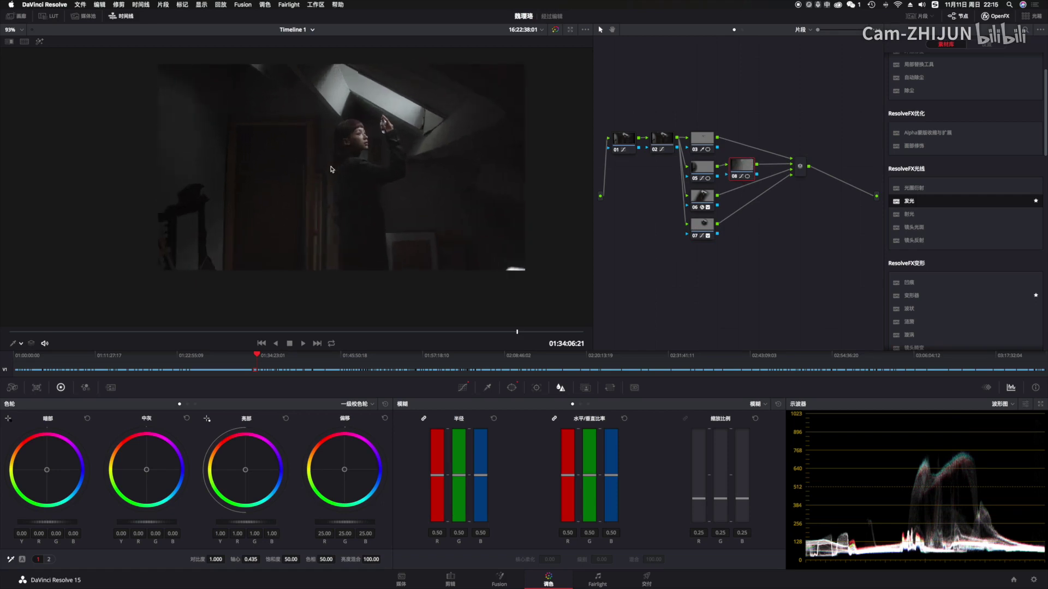
{"action": "scroll", "coordinate": [355, 191], "scroll_direction": "down", "scroll_amount": 1}
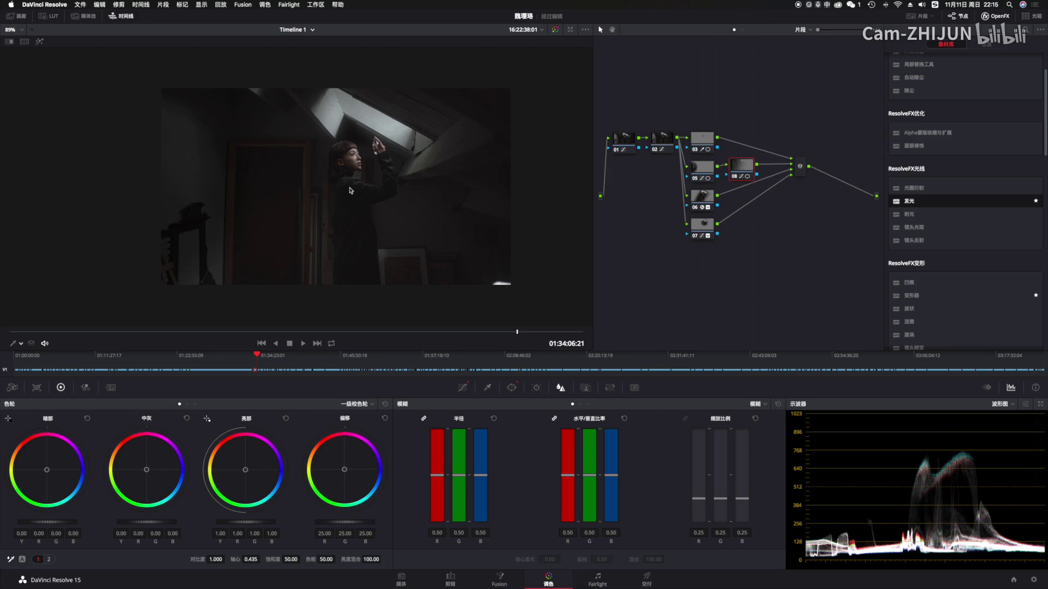
{"action": "scroll", "coordinate": [389, 218], "scroll_direction": "up", "scroll_amount": 3}
Add a corrector node and connect it between the parallel mixer and the graph's output.
{"action": "left_click_drag", "start_coordinate": [804, 171], "coordinate": [787, 170]}
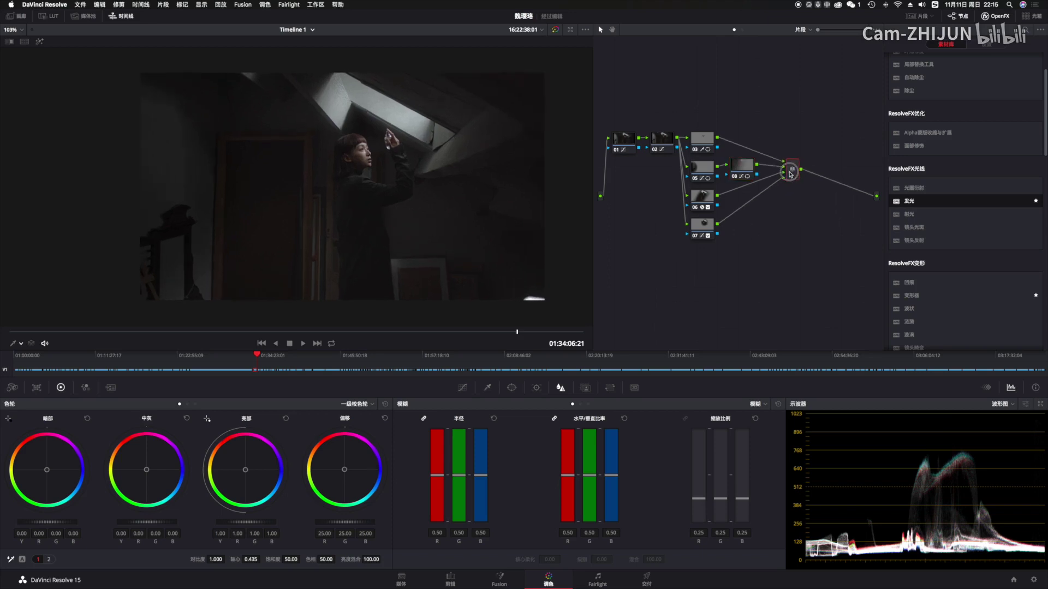
{"action": "right_click", "coordinate": [777, 220]}
{"action": "mouse_move", "coordinate": [793, 230]}
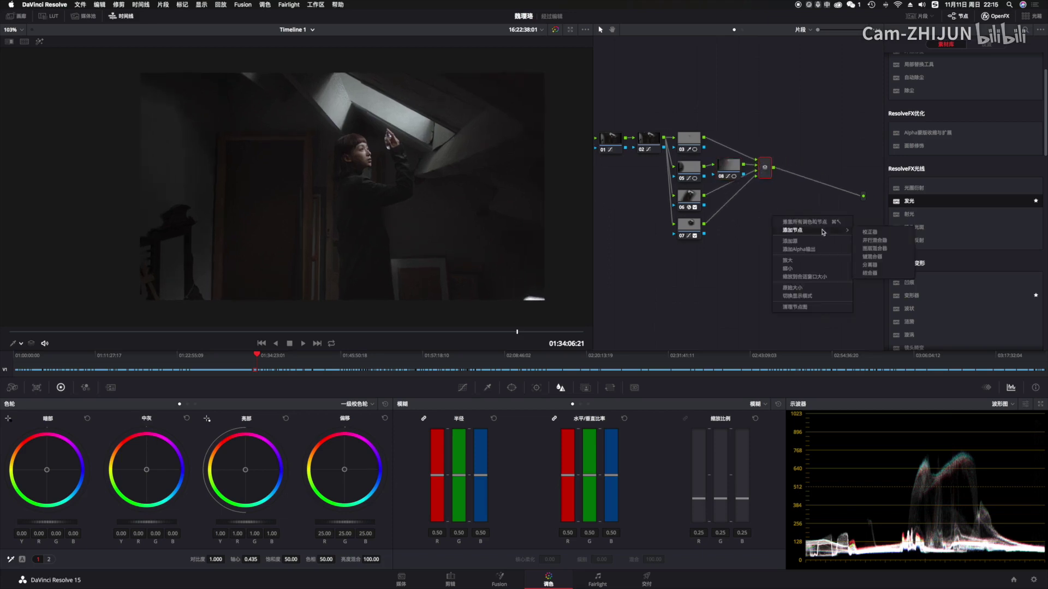
{"action": "left_click", "coordinate": [873, 232]}
{"action": "left_click_drag", "start_coordinate": [801, 176], "coordinate": [794, 176]}
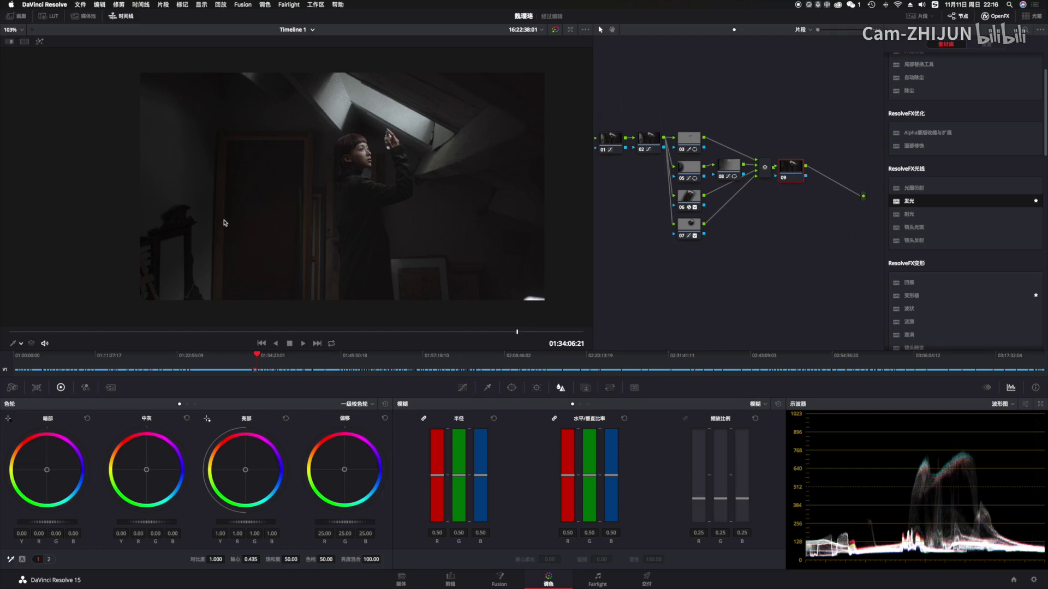
Key the darker tones on node 09 with the HSL qualifier, setting the luminance high limit to 53.8 in the highlight view.
{"action": "left_click", "coordinate": [487, 388]}
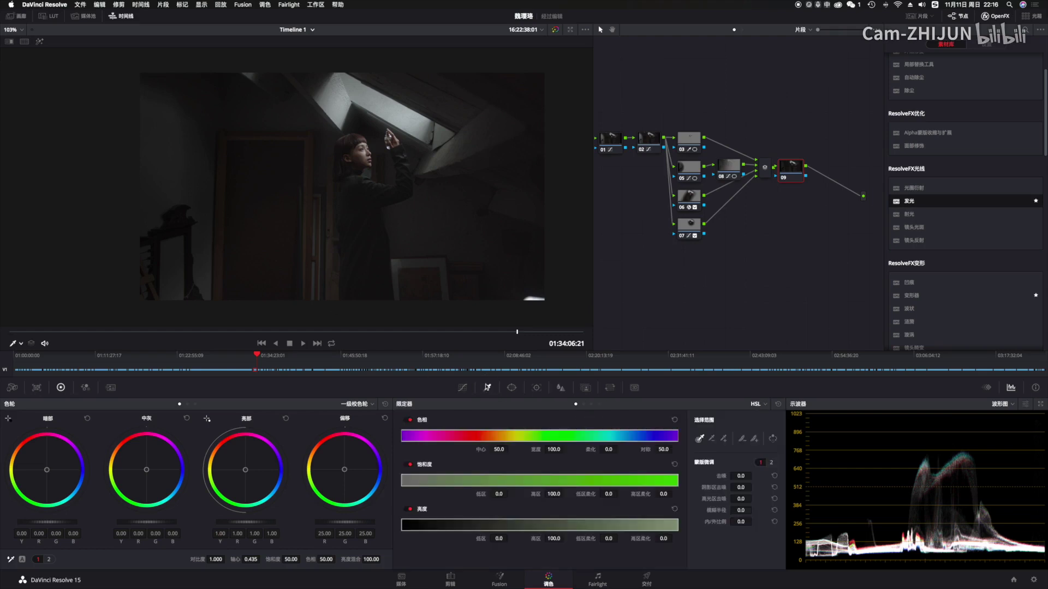
{"action": "left_click_drag", "start_coordinate": [677, 525], "coordinate": [496, 525]}
{"action": "left_click", "coordinate": [39, 42]}
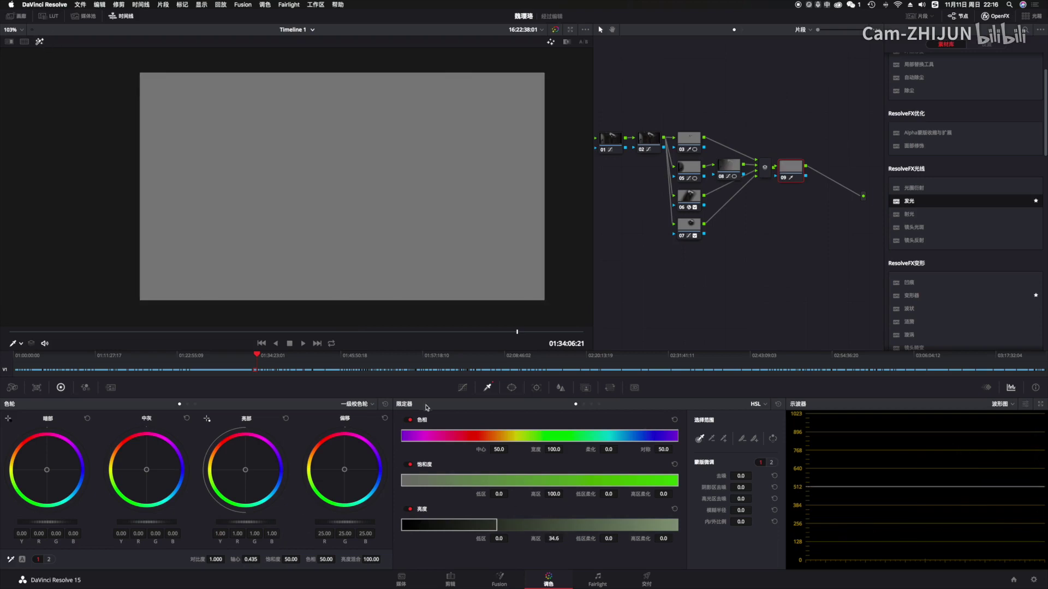
{"action": "left_click_drag", "start_coordinate": [560, 539], "coordinate": [630, 544]}
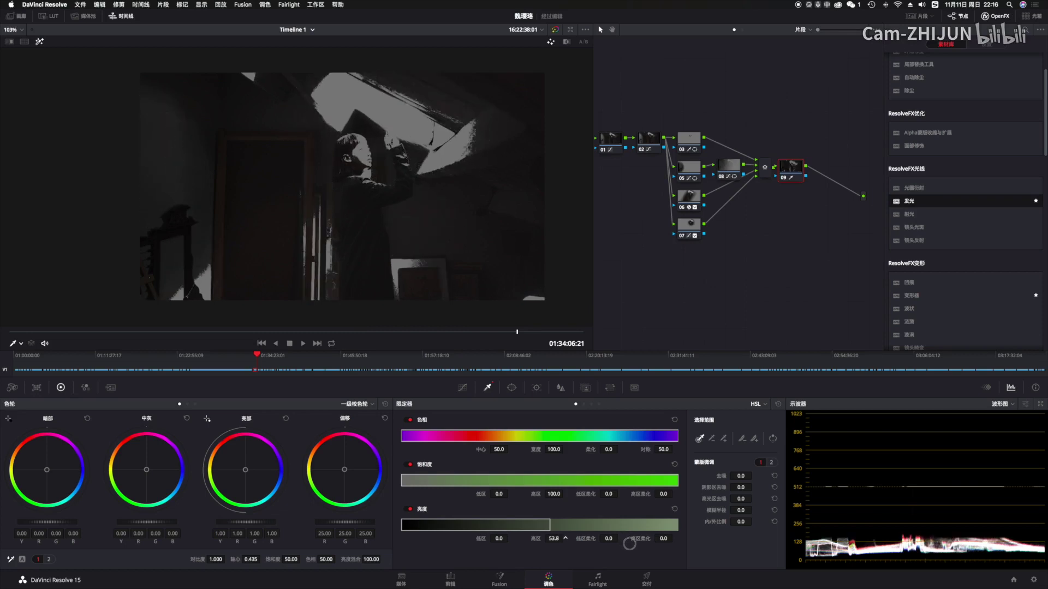
{"action": "left_click_drag", "start_coordinate": [787, 173], "coordinate": [794, 171]}
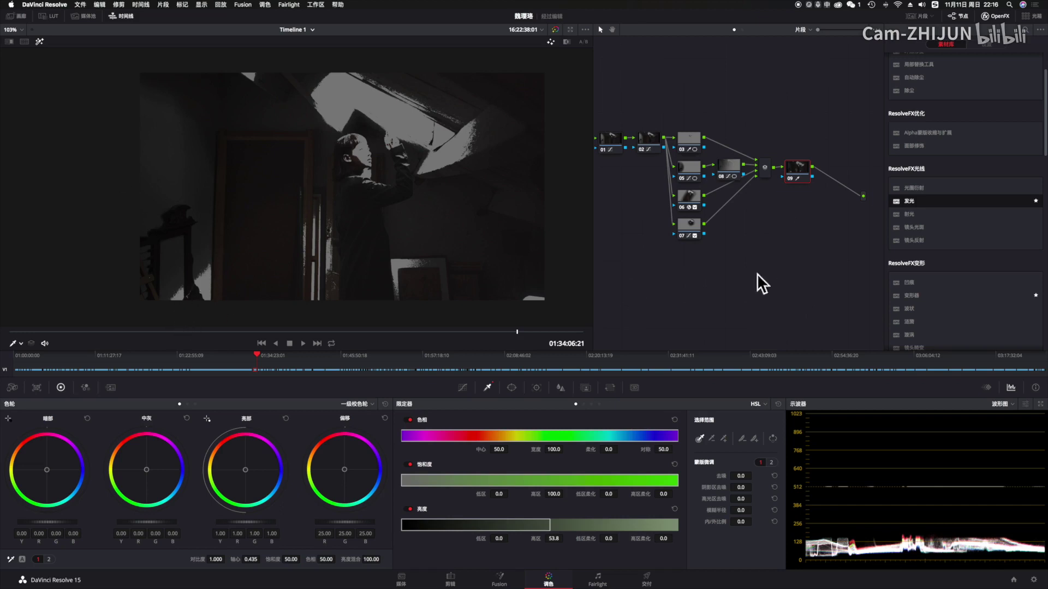
Compare the highlighted areas of nodes 07, 05 and 09, and return to the normal picture.
{"action": "left_click", "coordinate": [695, 232]}
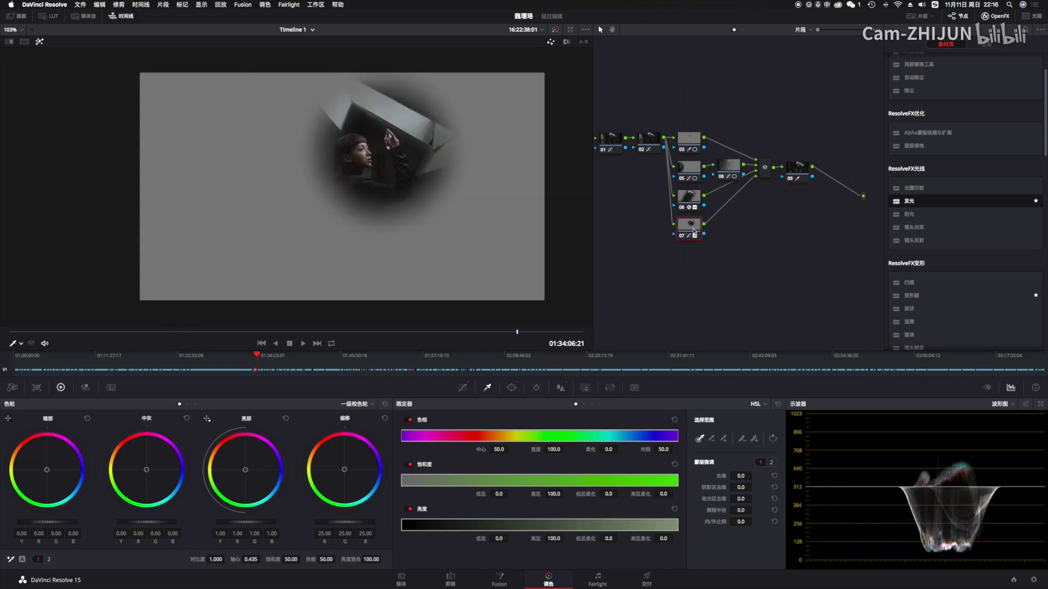
{"action": "left_click", "coordinate": [698, 180]}
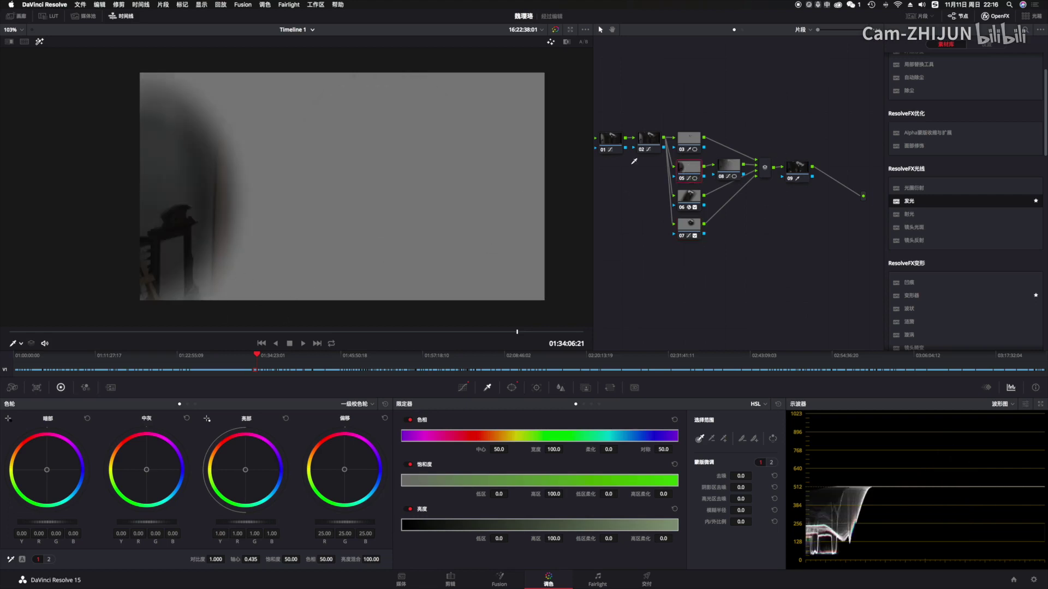
{"action": "left_click", "coordinate": [798, 168]}
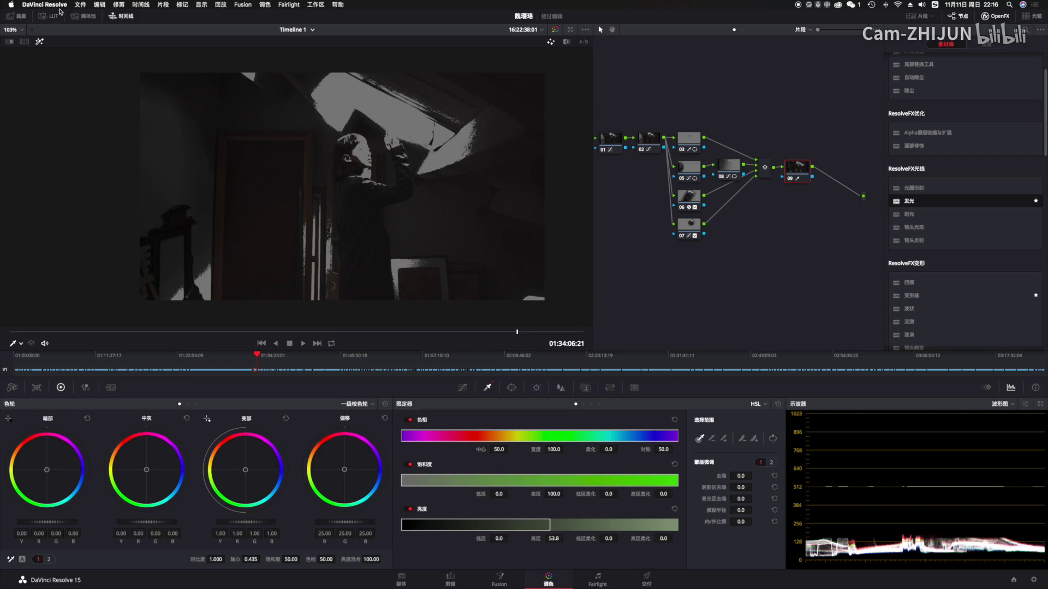
{"action": "left_click", "coordinate": [40, 42]}
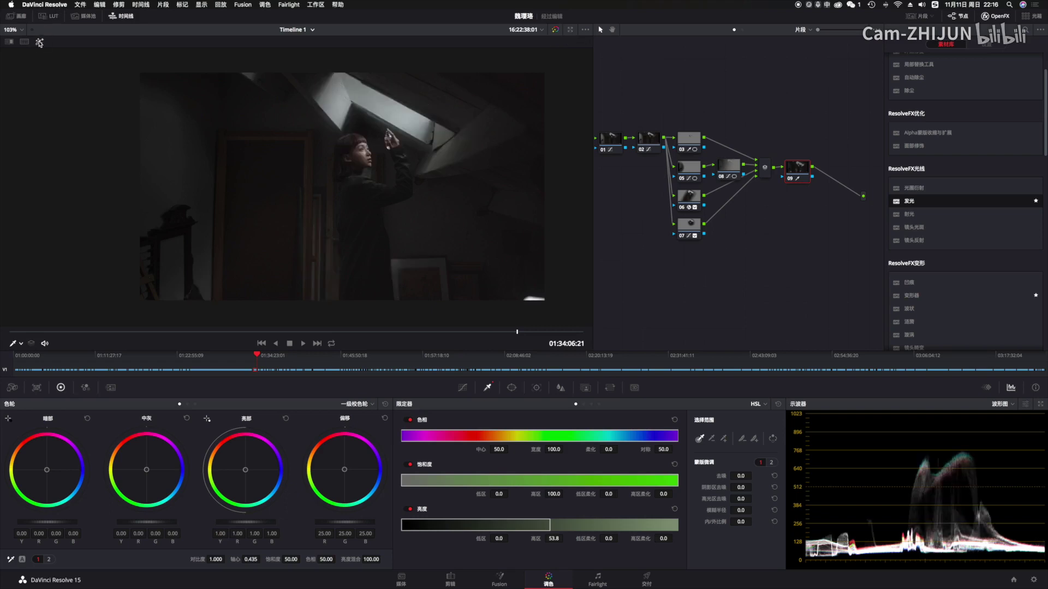
Lift the deep shadows slightly on node 09's green curve and anchor the curve with a point in the lower tones.
{"action": "left_click", "coordinate": [464, 388]}
{"action": "left_click", "coordinate": [750, 419]}
{"action": "left_click_drag", "start_coordinate": [404, 559], "coordinate": [420, 549]}
{"action": "left_click", "coordinate": [474, 523]}
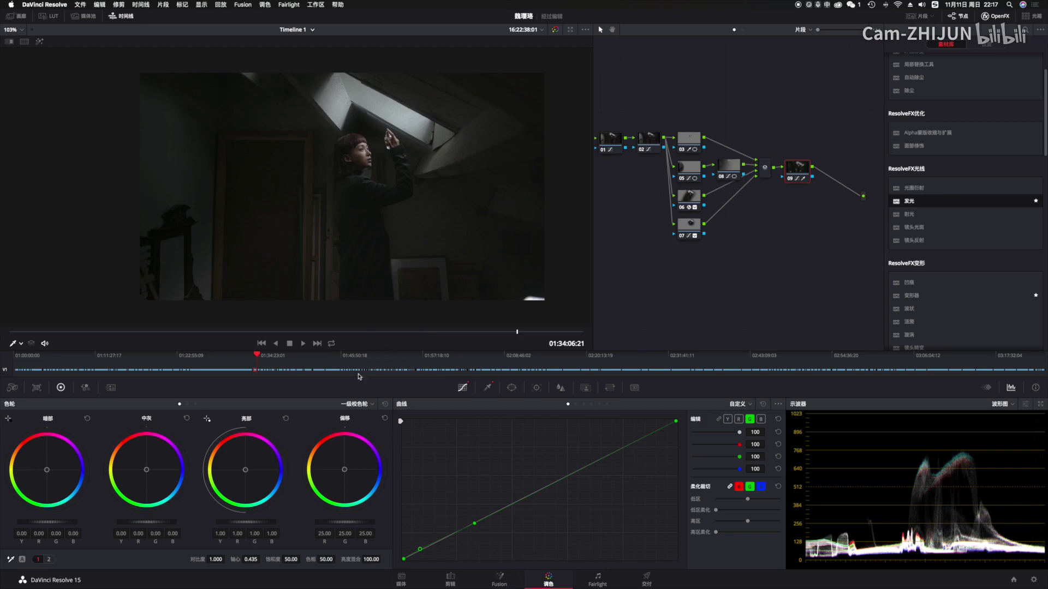
Lift the shadows slightly on node 09's blue curve.
{"action": "left_click", "coordinate": [760, 419]}
{"action": "left_click_drag", "start_coordinate": [434, 545], "coordinate": [433, 544]}
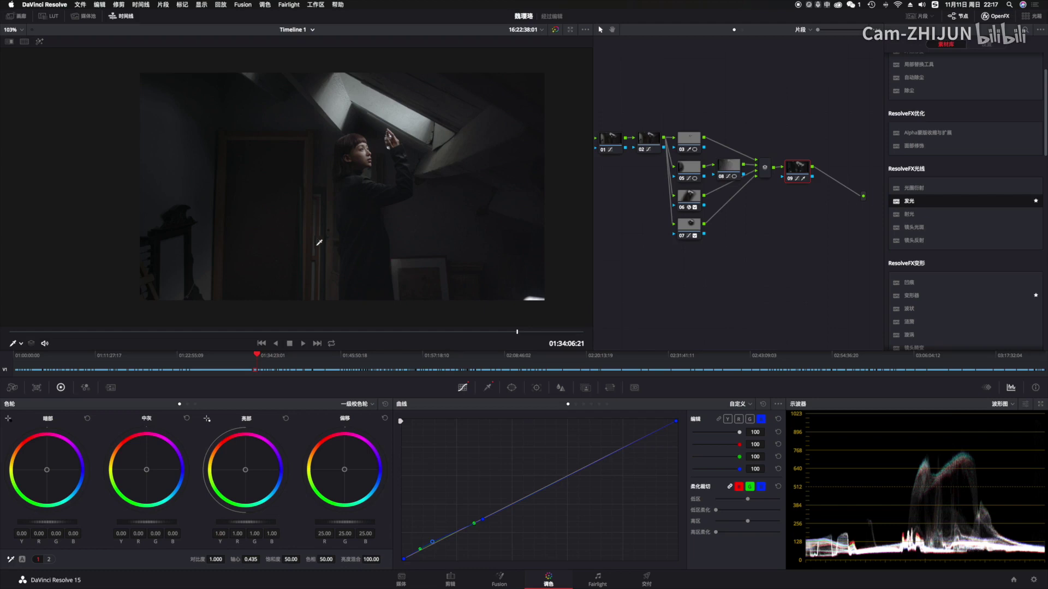
Add a parallel node under node 07 and give it a circular window.
{"action": "left_click", "coordinate": [695, 229]}
{"action": "key", "text": "alt+l"}
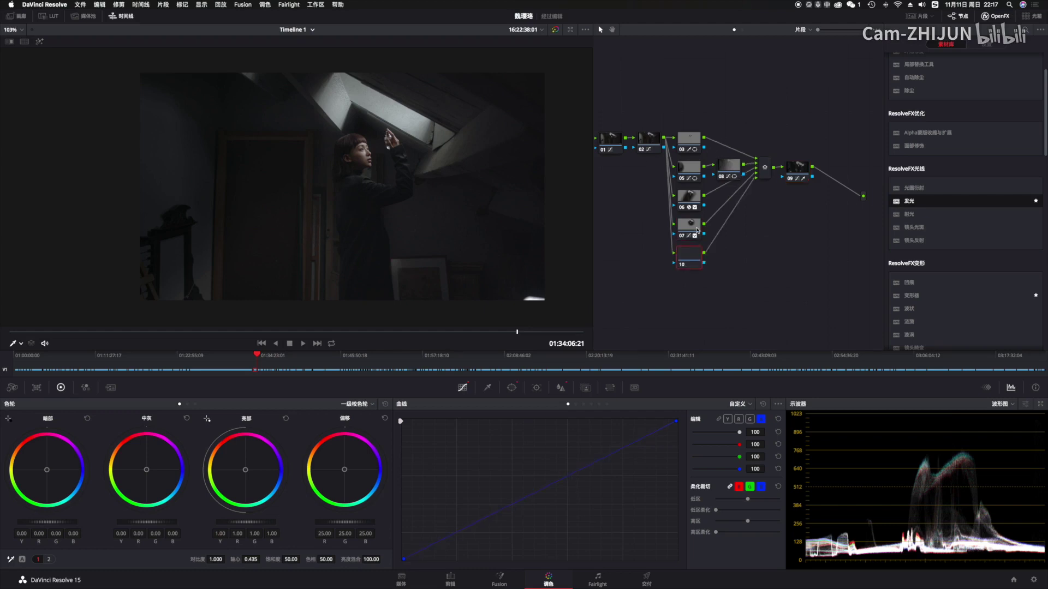
{"action": "left_click", "coordinate": [512, 388]}
{"action": "left_click", "coordinate": [411, 464]}
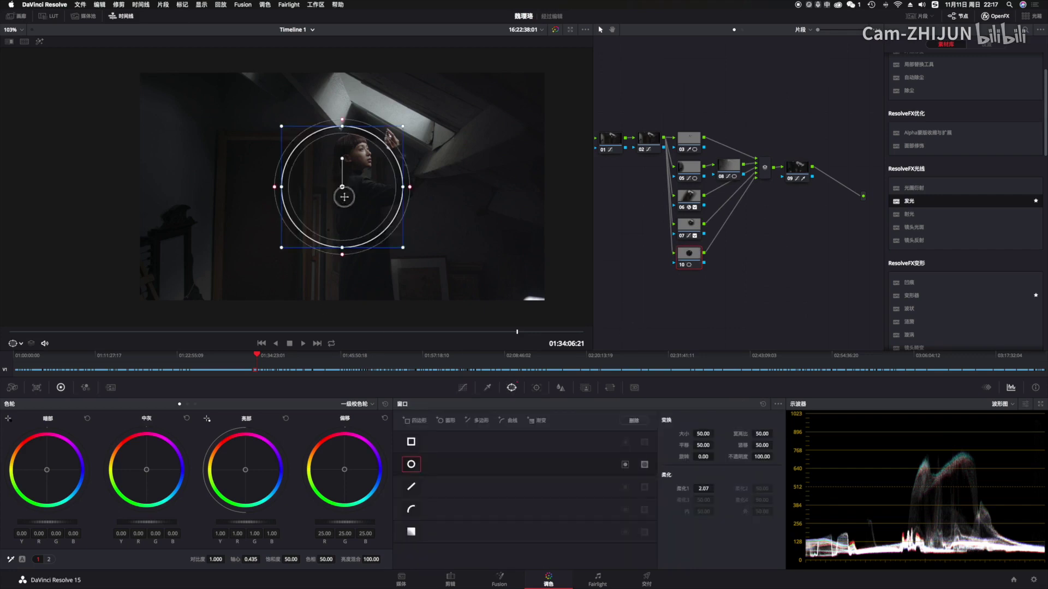
Shape the circular window into a tall ellipse over the door with softness about 12.18, and hide the effects library.
{"action": "left_click_drag", "start_coordinate": [339, 239], "coordinate": [304, 313]}
{"action": "left_click_drag", "start_coordinate": [308, 193], "coordinate": [308, 142]}
{"action": "left_click_drag", "start_coordinate": [368, 260], "coordinate": [304, 266]}
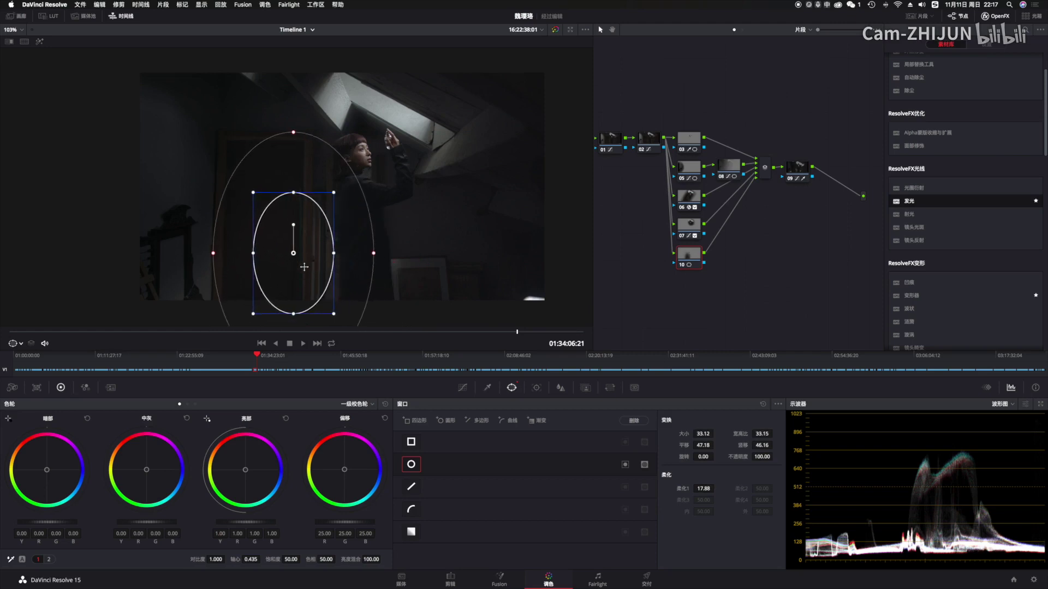
{"action": "left_click_drag", "start_coordinate": [294, 132], "coordinate": [293, 151]}
{"action": "left_click_drag", "start_coordinate": [303, 251], "coordinate": [300, 246]}
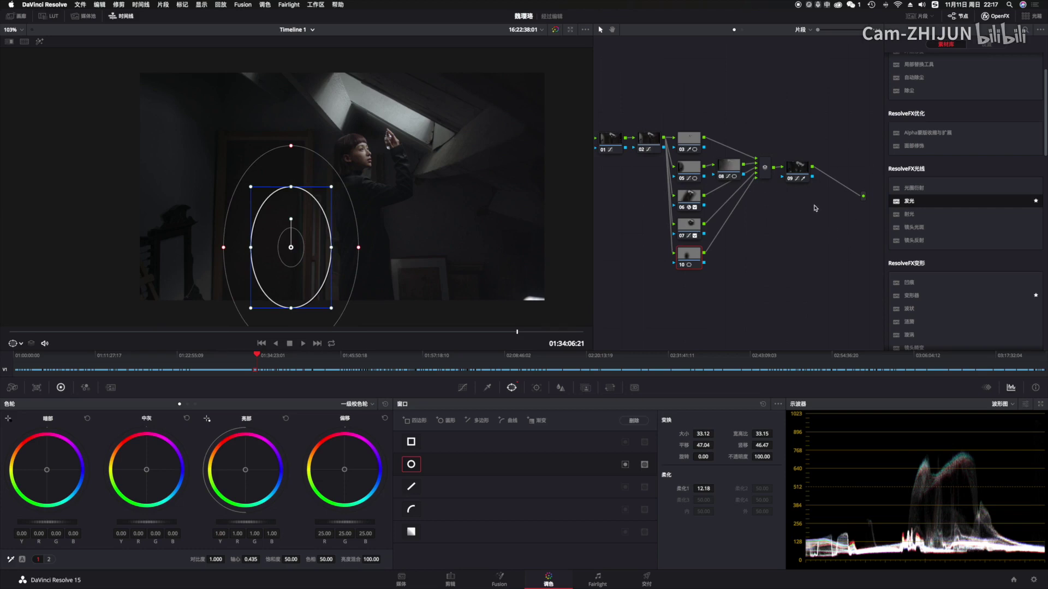
{"action": "left_click", "coordinate": [991, 17]}
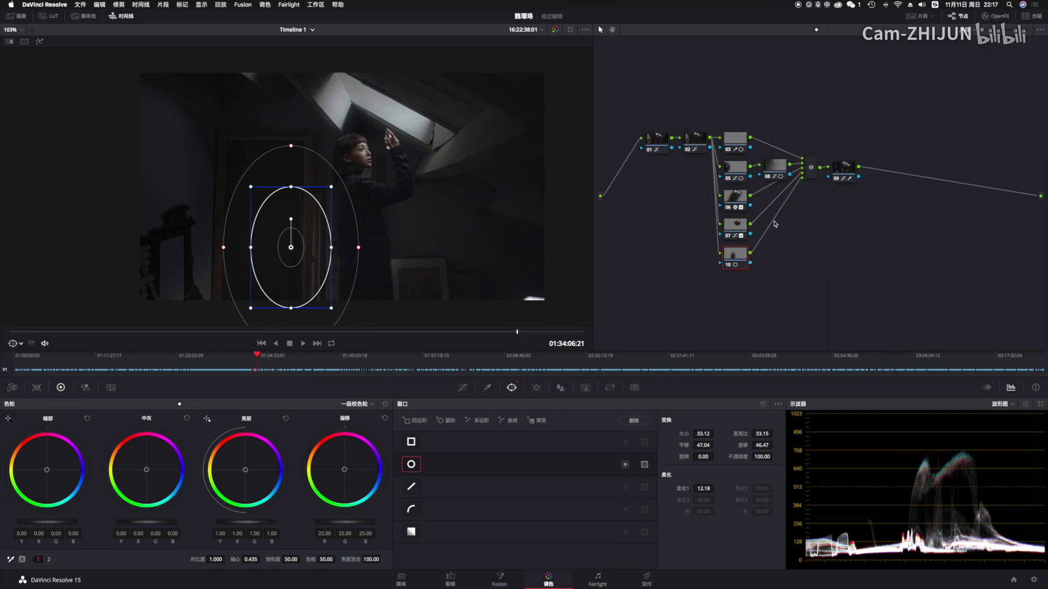
Darken the door area on node 10 by pulling down the luma curve's midtones, checking the affected area in the highlight view.
{"action": "left_click", "coordinate": [462, 388]}
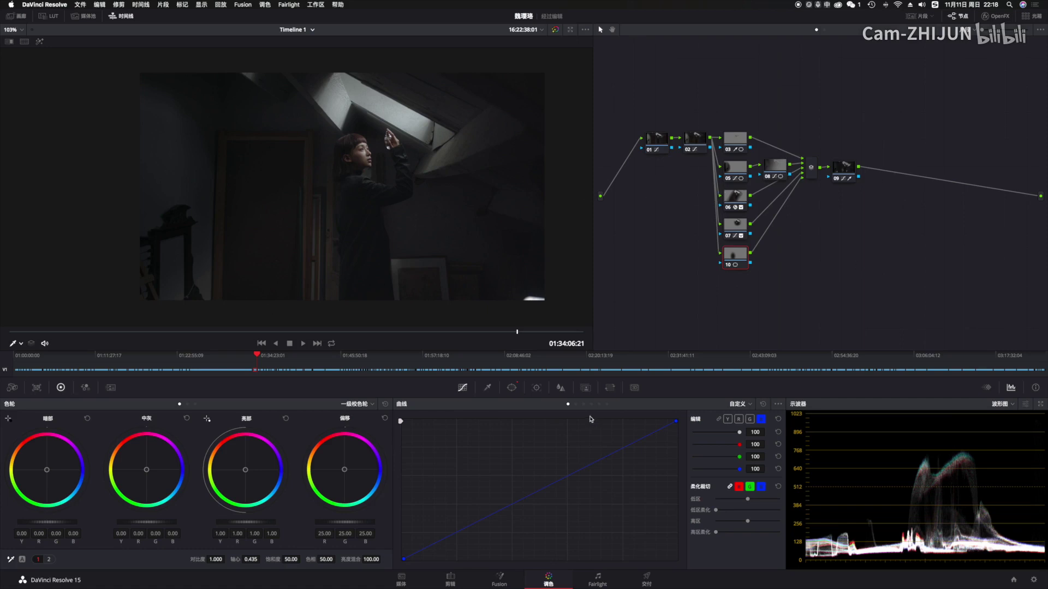
{"action": "left_click", "coordinate": [728, 420]}
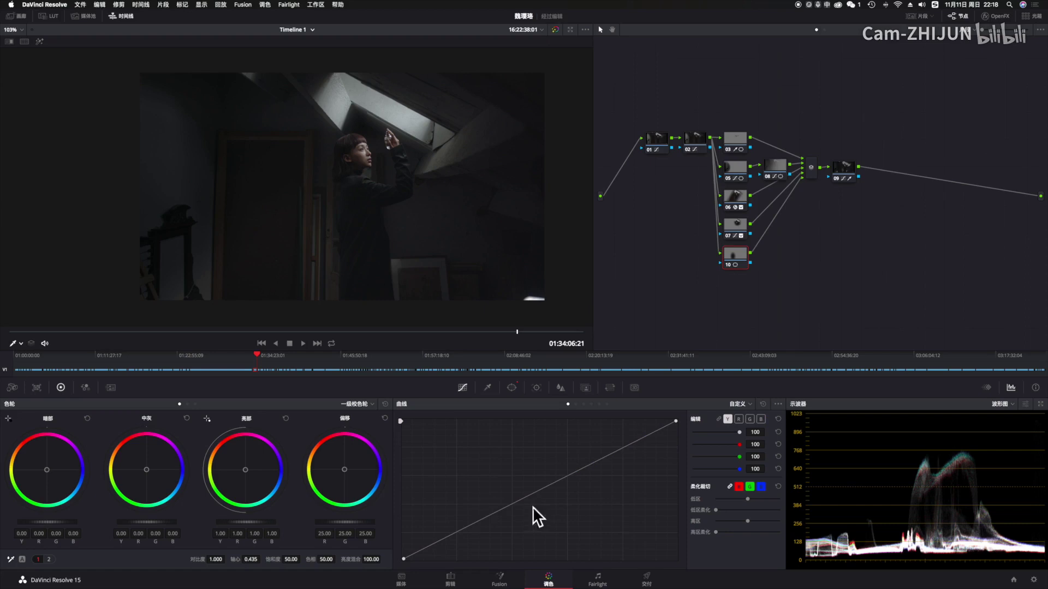
{"action": "left_click_drag", "start_coordinate": [521, 502], "coordinate": [524, 509]}
{"action": "left_click", "coordinate": [39, 41]}
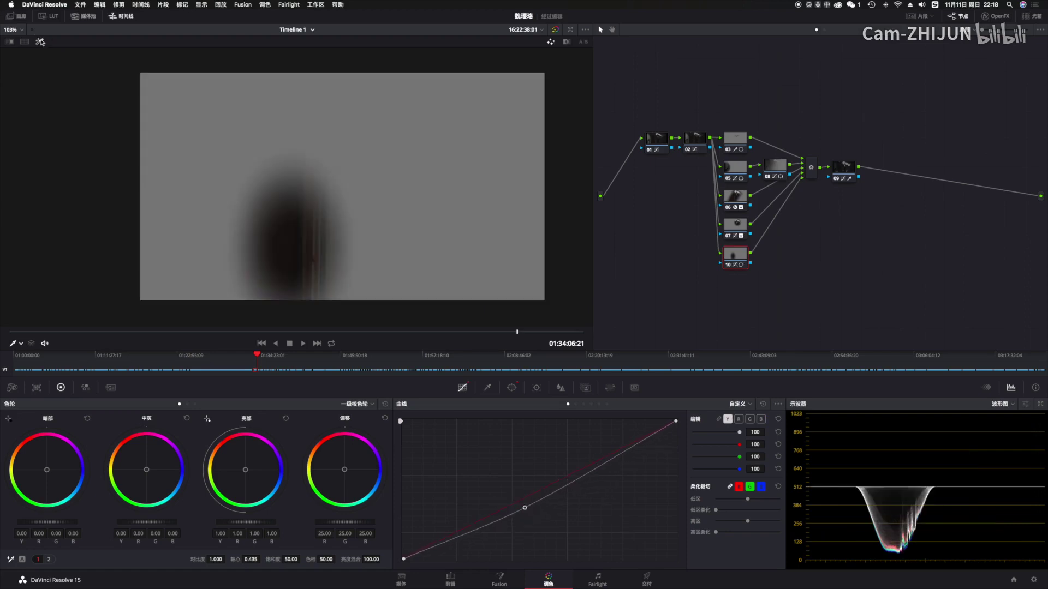
{"action": "left_click", "coordinate": [41, 43]}
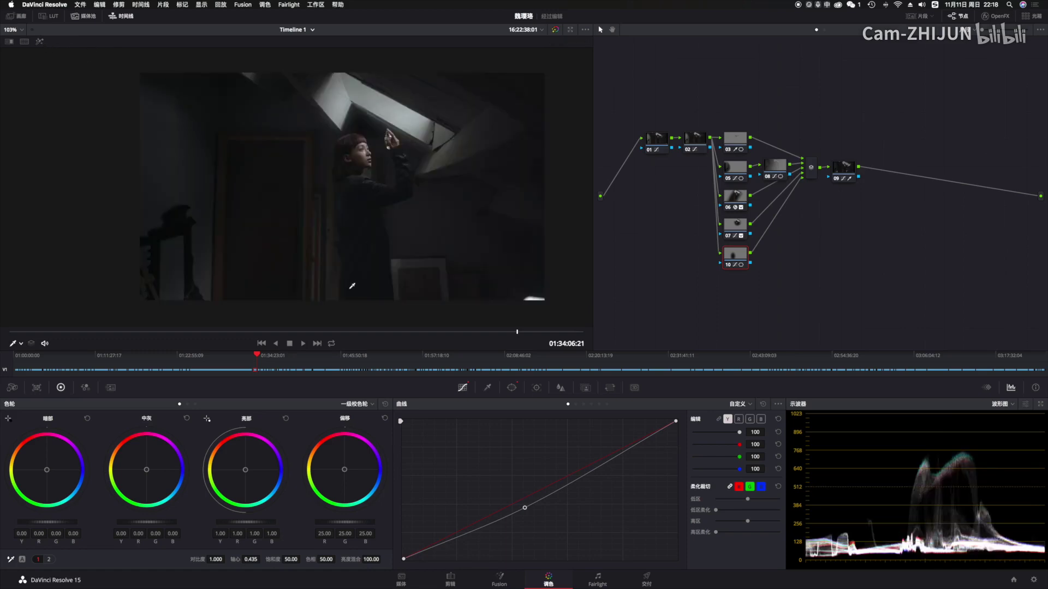
{"action": "left_click_drag", "start_coordinate": [525, 509], "coordinate": [529, 524]}
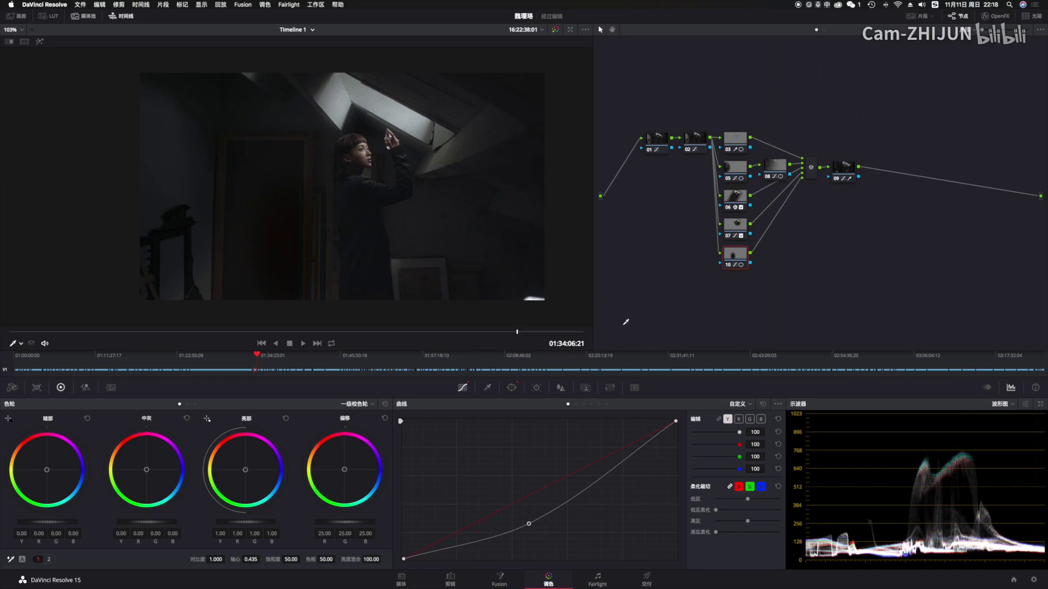
Add another parallel node with a gradient window starting beyond the picture's left edge, rotated about -75.74 with softness about 38.33.
{"action": "key", "text": "alt+p"}
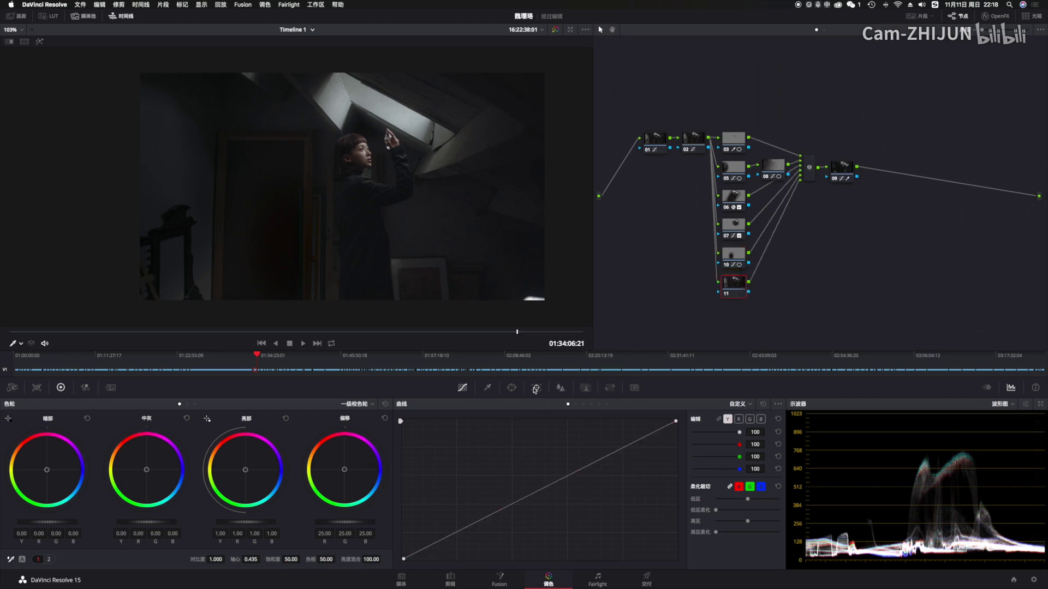
{"action": "left_click", "coordinate": [512, 387]}
{"action": "left_click", "coordinate": [410, 532]}
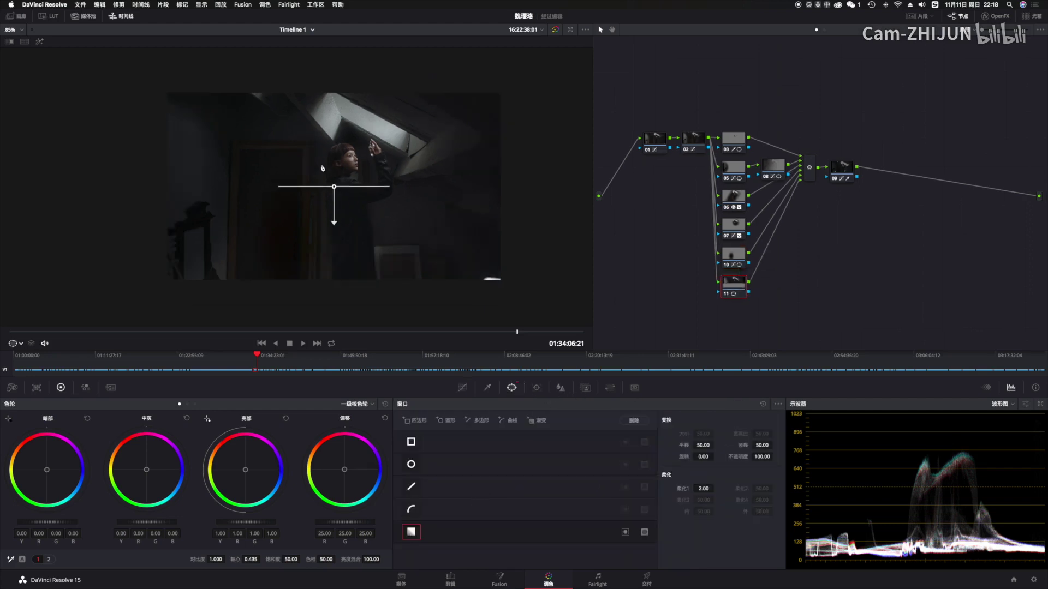
{"action": "scroll", "coordinate": [537, 244], "scroll_direction": "down", "scroll_amount": 5}
{"action": "left_click_drag", "start_coordinate": [537, 245], "coordinate": [180, 164]}
{"action": "left_click_drag", "start_coordinate": [456, 220], "coordinate": [375, 214]}
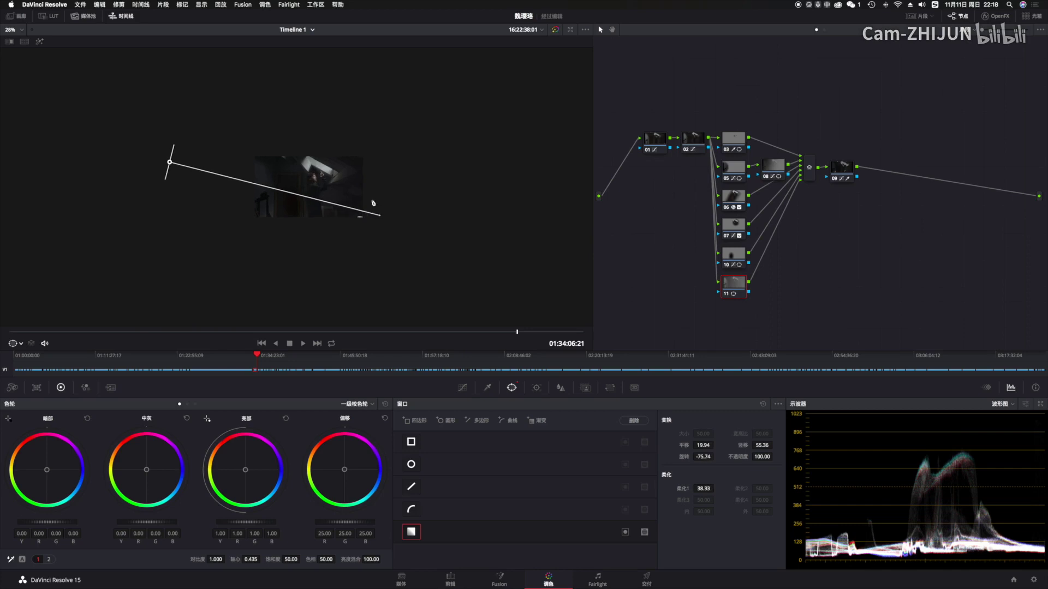
{"action": "scroll", "coordinate": [373, 201], "scroll_direction": "up", "scroll_amount": 5}
{"action": "scroll", "coordinate": [385, 202], "scroll_direction": "right", "scroll_amount": 2}
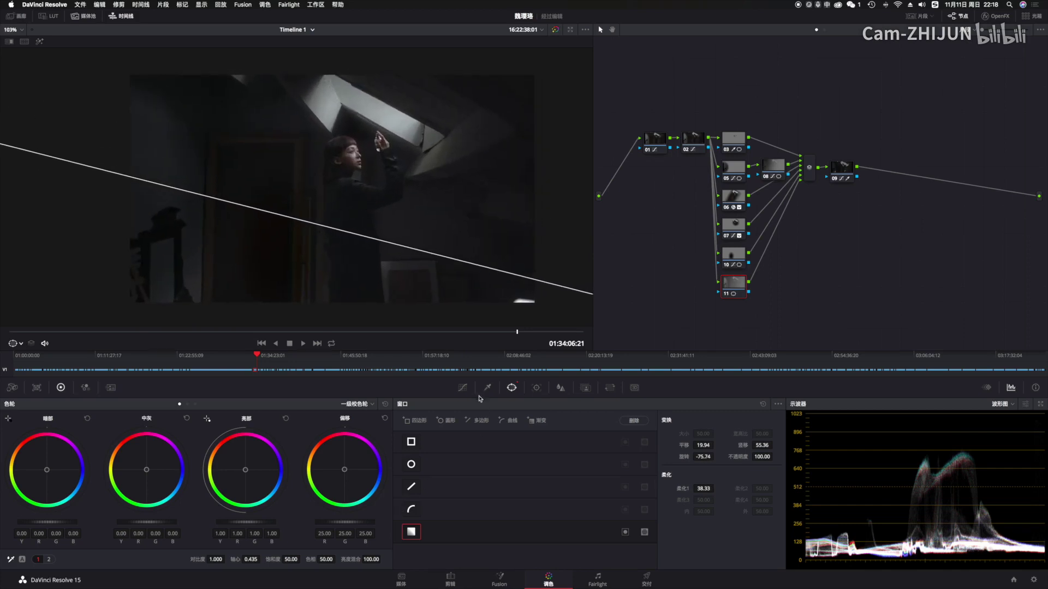
Darken the gradient area on node 11 by lowering the midtones of the luma curve.
{"action": "left_click", "coordinate": [462, 388]}
{"action": "mouse_move", "coordinate": [529, 493]}
{"action": "left_mouse_down"}
{"action": "mouse_move", "coordinate": [543, 525]}
{"action": "mouse_move", "coordinate": [540, 491]}
{"action": "mouse_move", "coordinate": [671, 435]}
{"action": "mouse_move", "coordinate": [671, 465]}
{"action": "mouse_move", "coordinate": [666, 455]}
{"action": "mouse_move", "coordinate": [510, 494]}
{"action": "mouse_move", "coordinate": [522, 508]}
{"action": "left_mouse_up"}
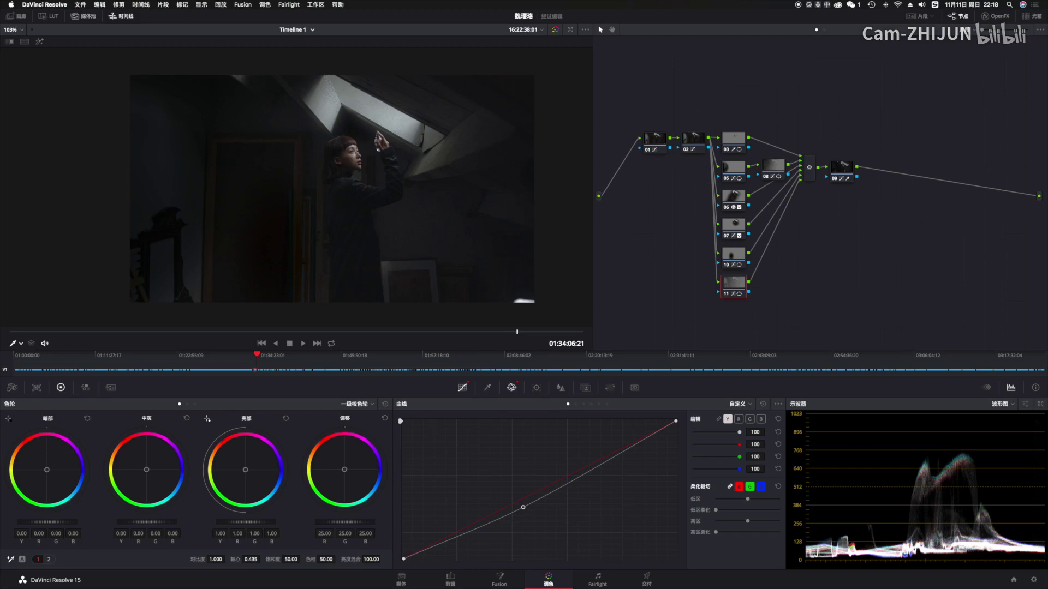
Raise the existing midtone point on node 05's luma curve slightly.
{"action": "left_click", "coordinate": [732, 195]}
{"action": "left_click", "coordinate": [730, 168]}
{"action": "mouse_move", "coordinate": [578, 503]}
{"action": "left_mouse_down"}
{"action": "mouse_move", "coordinate": [576, 484]}
{"action": "mouse_move", "coordinate": [577, 503]}
{"action": "left_mouse_up"}
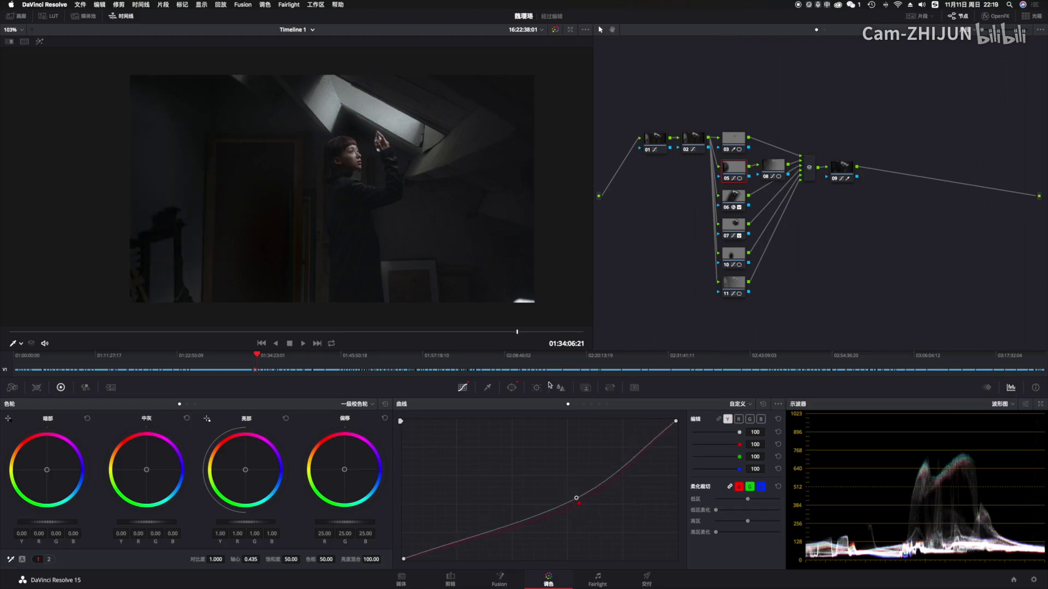
Reposition node 05's elliptical window over the mirror side of the room with softness about 7.01, setting gain to 0.94 and a warmer offset.
{"action": "left_click", "coordinate": [512, 388]}
{"action": "mouse_move", "coordinate": [249, 205]}
{"action": "left_mouse_down"}
{"action": "mouse_move", "coordinate": [288, 227]}
{"action": "mouse_move", "coordinate": [240, 221]}
{"action": "left_mouse_up"}
{"action": "left_click_drag", "start_coordinate": [136, 312], "coordinate": [136, 368]}
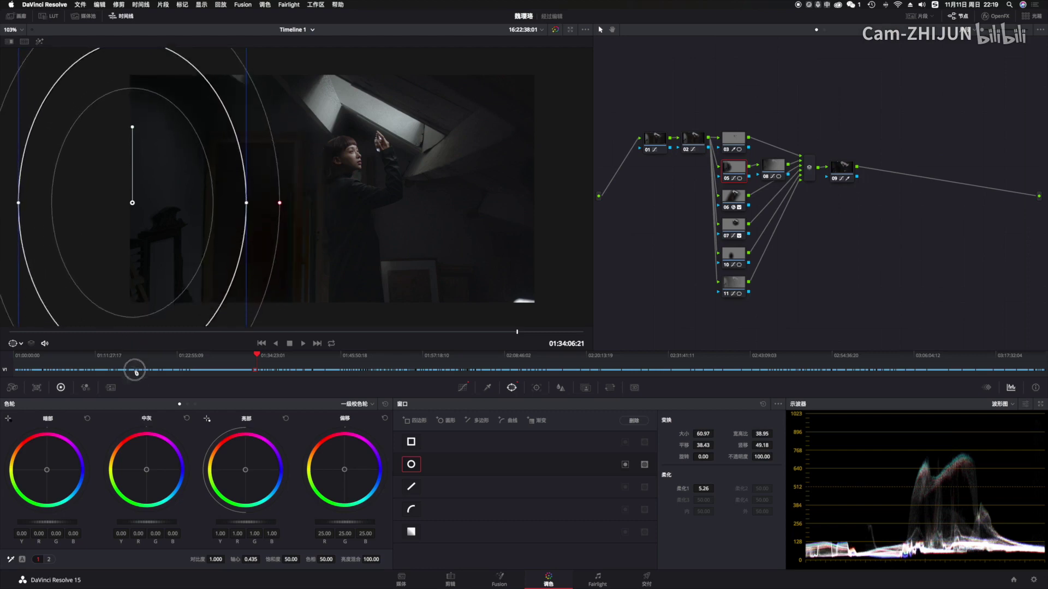
{"action": "left_click_drag", "start_coordinate": [180, 234], "coordinate": [187, 240]}
{"action": "left_click_drag", "start_coordinate": [344, 473], "coordinate": [338, 465]}
{"action": "left_click_drag", "start_coordinate": [175, 234], "coordinate": [146, 262]}
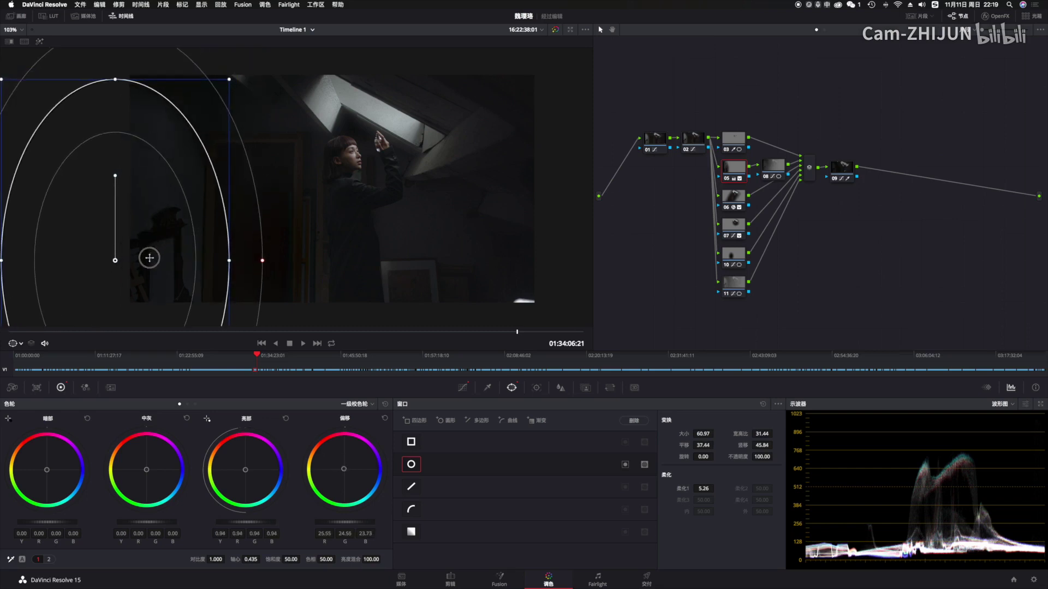
{"action": "left_click_drag", "start_coordinate": [267, 252], "coordinate": [275, 263]}
{"action": "left_click_drag", "start_coordinate": [143, 261], "coordinate": [152, 264]}
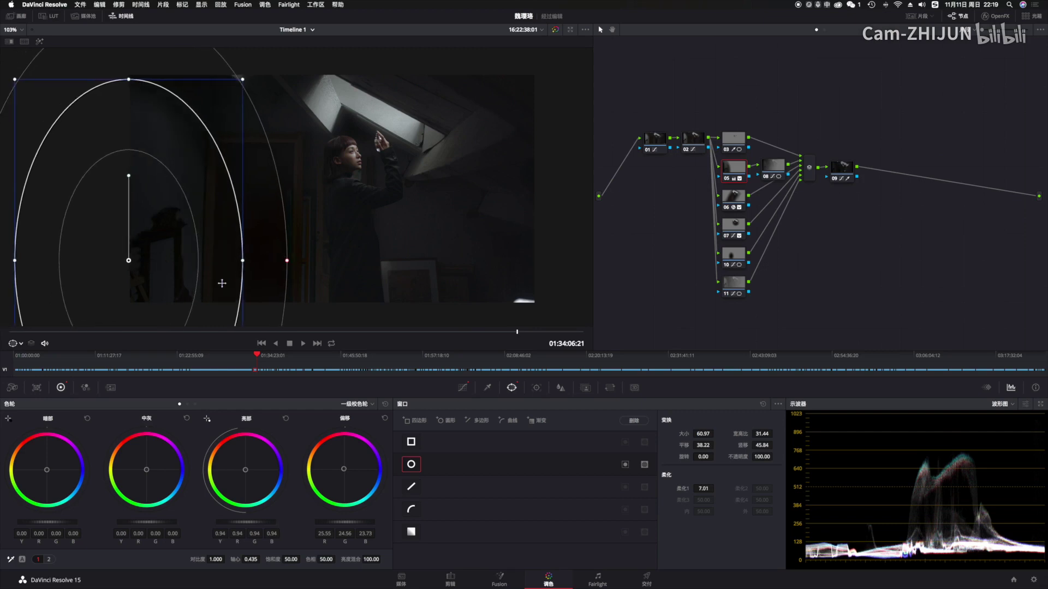
Go to the frame at 01:34:00:19 and recentre node 03's circular window on the woman's face.
{"action": "left_click", "coordinate": [734, 289]}
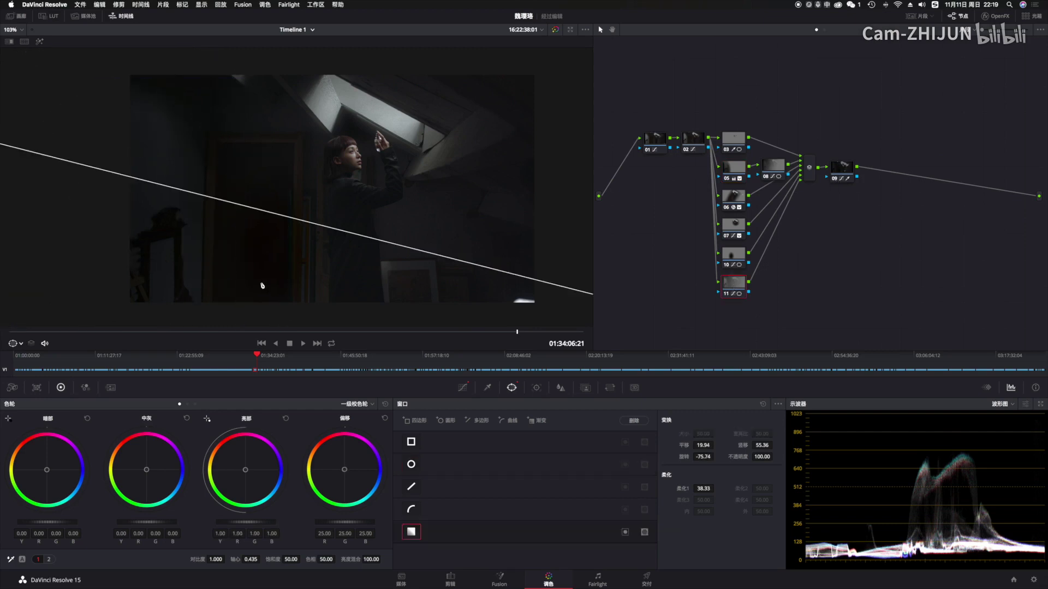
{"action": "scroll", "coordinate": [331, 218], "scroll_direction": "down", "scroll_amount": 2}
{"action": "left_click", "coordinate": [842, 174]}
{"action": "left_click_drag", "start_coordinate": [300, 326], "coordinate": [424, 331]}
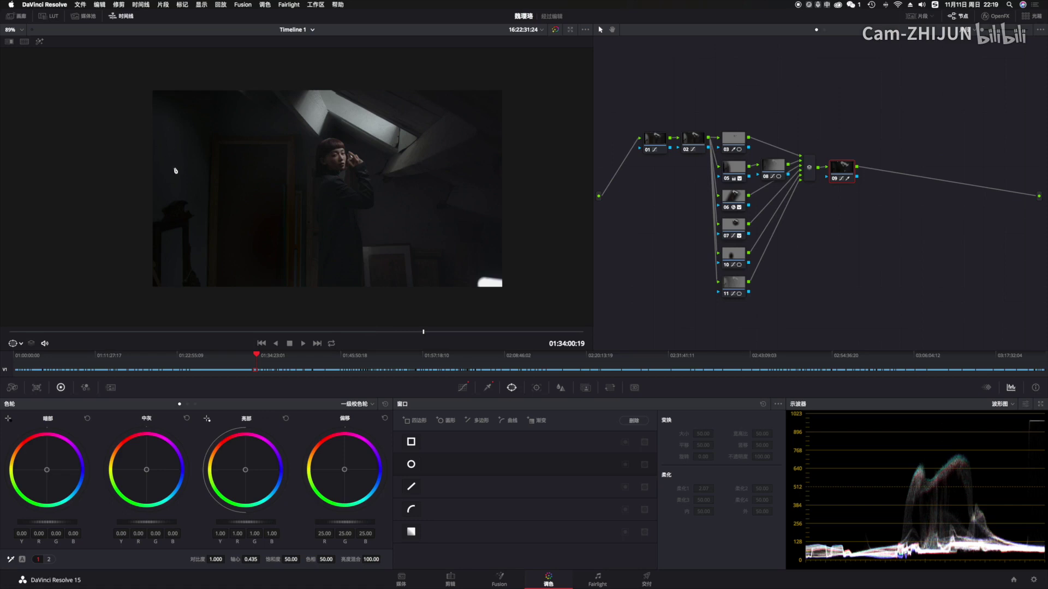
{"action": "scroll", "coordinate": [367, 220], "scroll_direction": "up", "scroll_amount": 2}
{"action": "scroll", "coordinate": [360, 219], "scroll_direction": "right", "scroll_amount": 2}
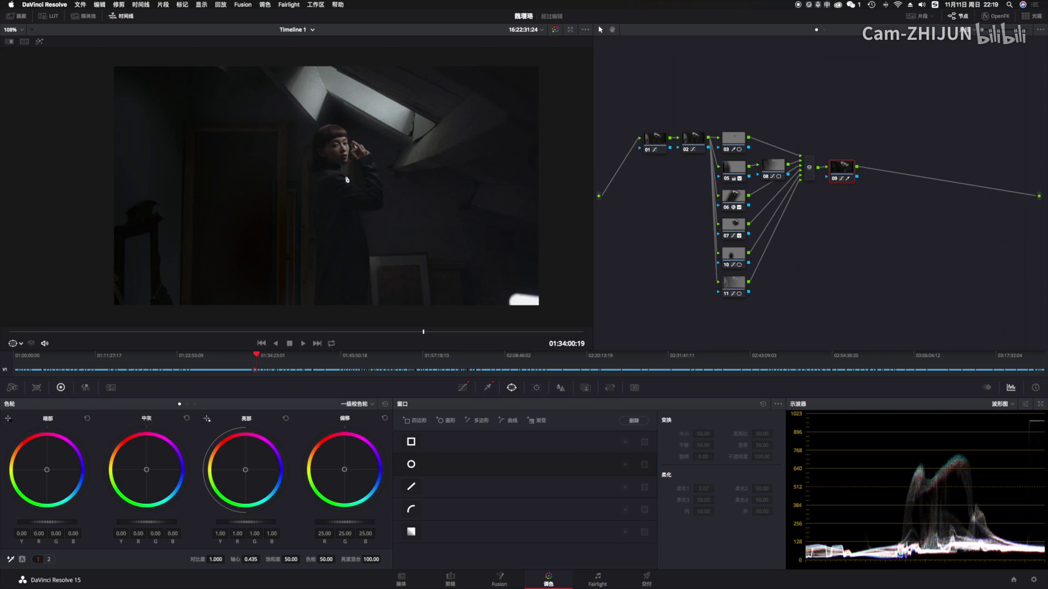
{"action": "left_click", "coordinate": [743, 146]}
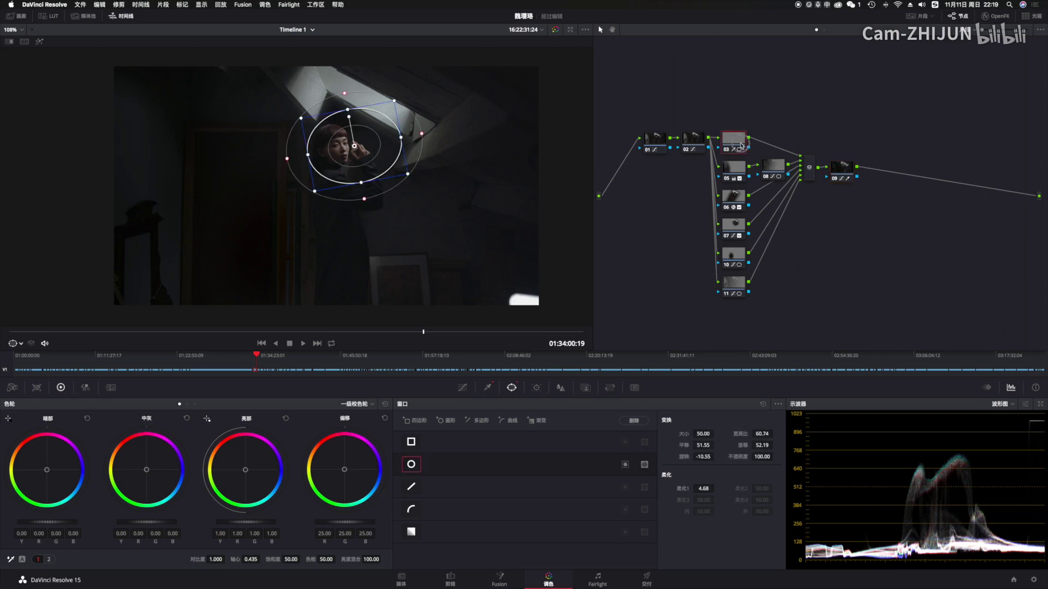
{"action": "left_click_drag", "start_coordinate": [366, 142], "coordinate": [354, 143]}
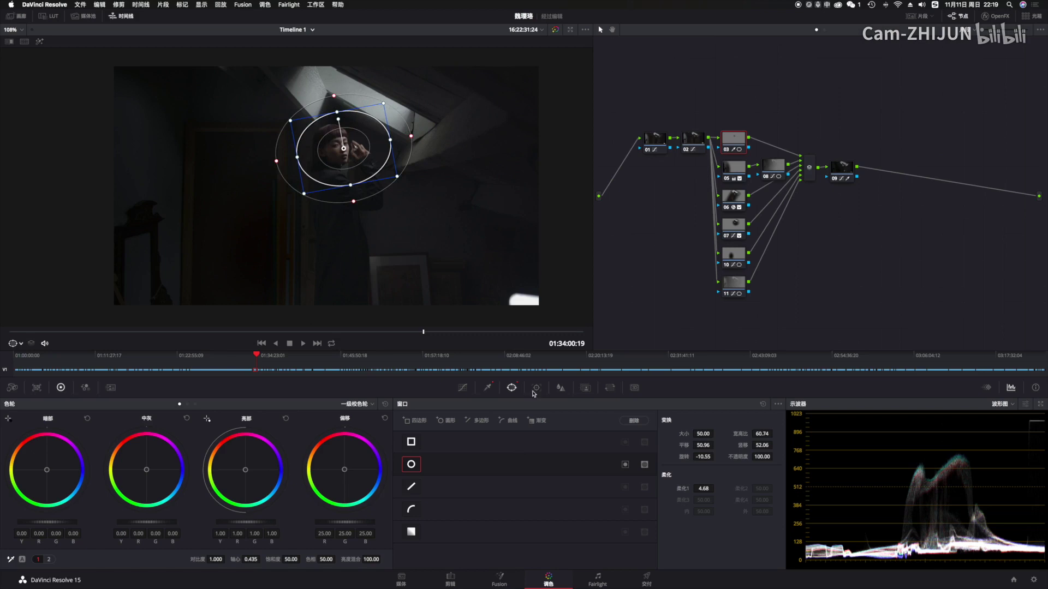
Fine-tune the gain colour balance of the keyed skin tones on node 03.
{"action": "left_click", "coordinate": [488, 387]}
{"action": "left_click", "coordinate": [246, 471]}
{"action": "left_click_drag", "start_coordinate": [245, 470], "coordinate": [245, 470]}
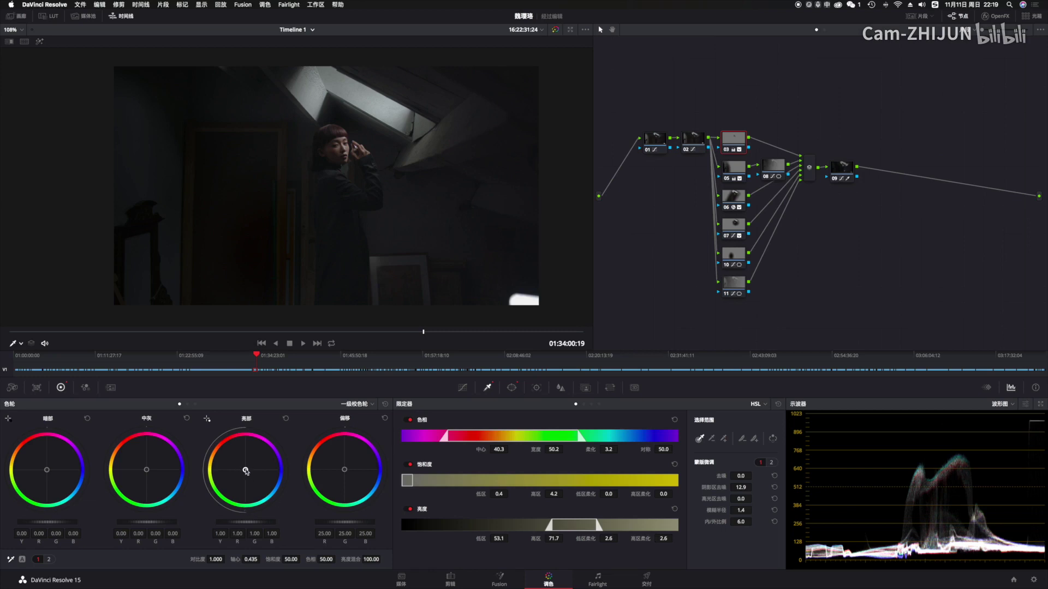
{"action": "left_click_drag", "start_coordinate": [245, 470], "coordinate": [245, 470]}
Add a serial node after node 09 and open its Hue vs Saturation curve.
{"action": "left_click", "coordinate": [842, 173]}
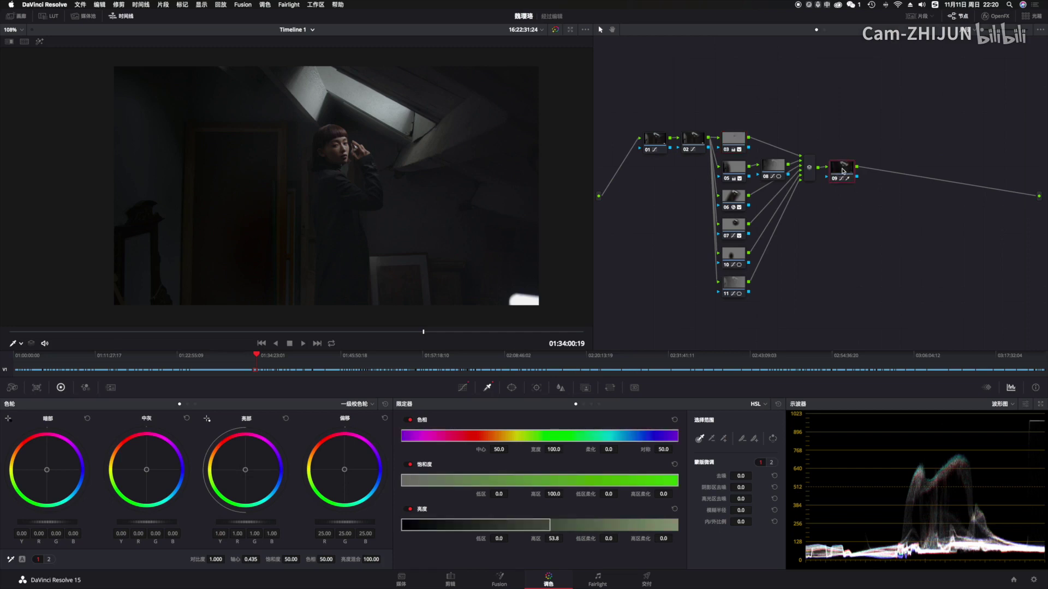
{"action": "key", "text": "alt+s"}
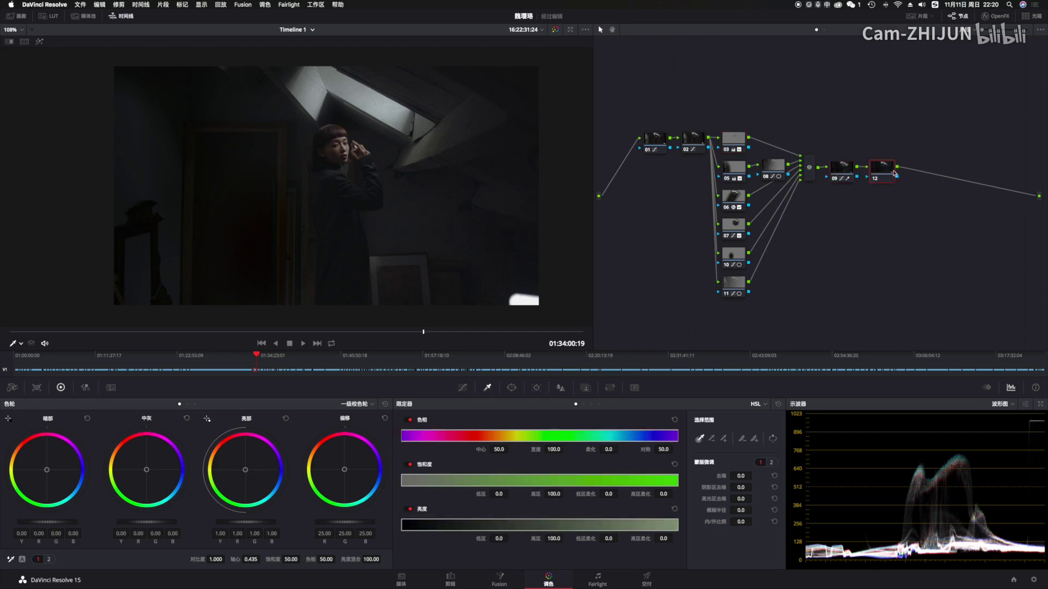
{"action": "left_click", "coordinate": [462, 387]}
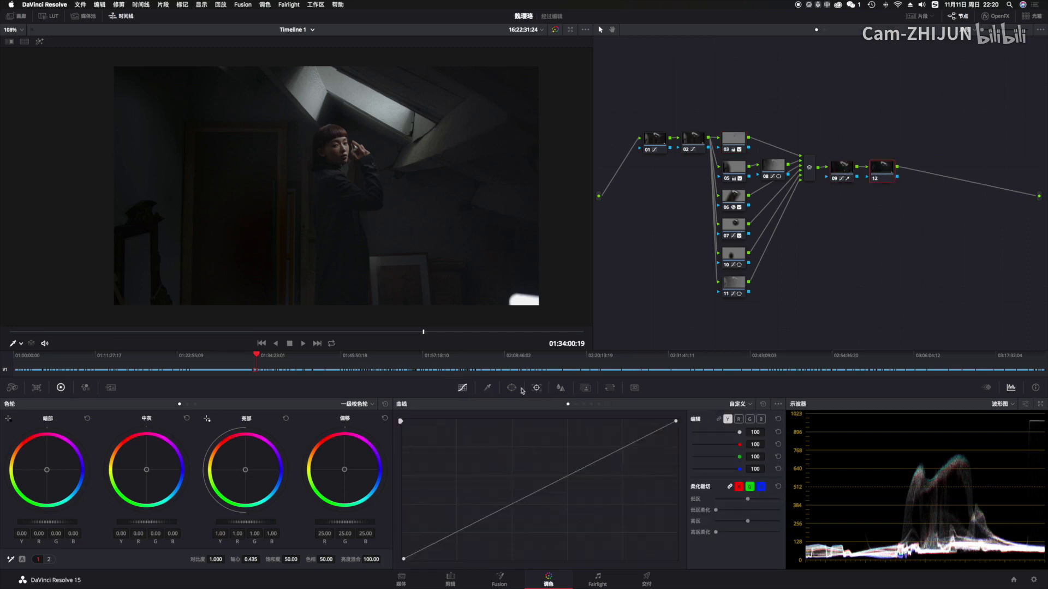
{"action": "left_click", "coordinate": [584, 404]}
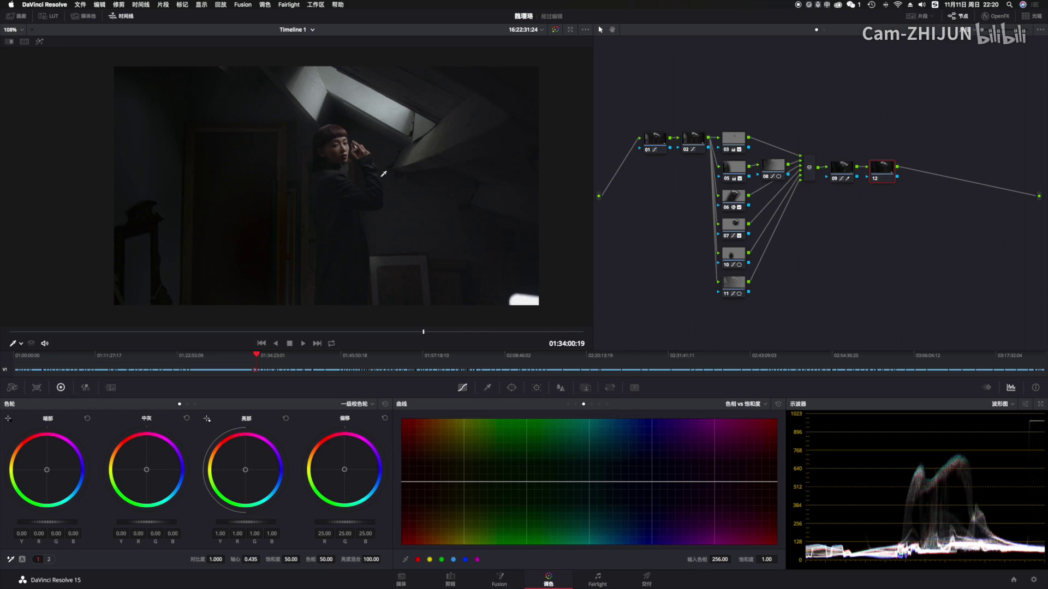
Test an overall saturation boost to about 1.92, return it to neutral, and dip only the reds on the Hue vs Saturation curve.
{"action": "left_click_drag", "start_coordinate": [597, 482], "coordinate": [630, 425]}
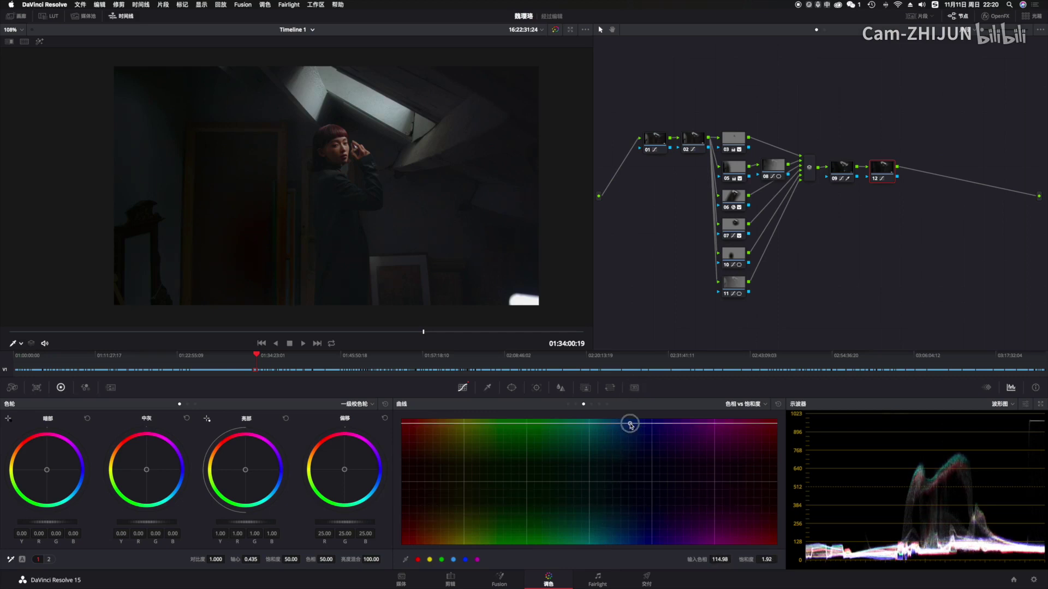
{"action": "left_click_drag", "start_coordinate": [630, 425], "coordinate": [617, 483]}
{"action": "left_click_drag", "start_coordinate": [421, 483], "coordinate": [449, 483]}
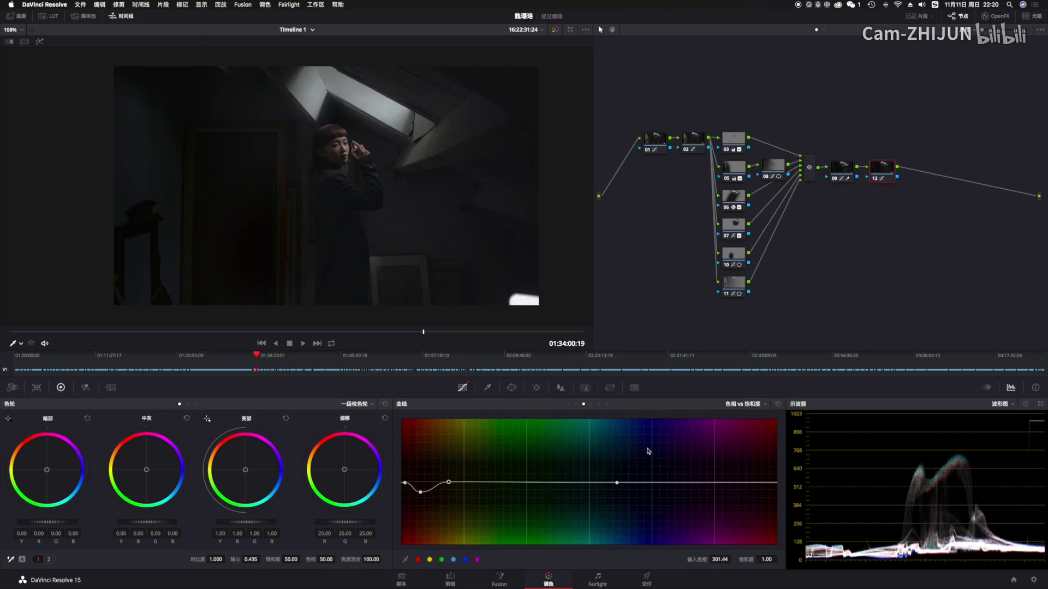
Slightly desaturate the shadows on node 12's Luminance vs Saturation curve, setting the darkest point to about 0.98 and adding a nearby low-tone point.
{"action": "left_click", "coordinate": [599, 405]}
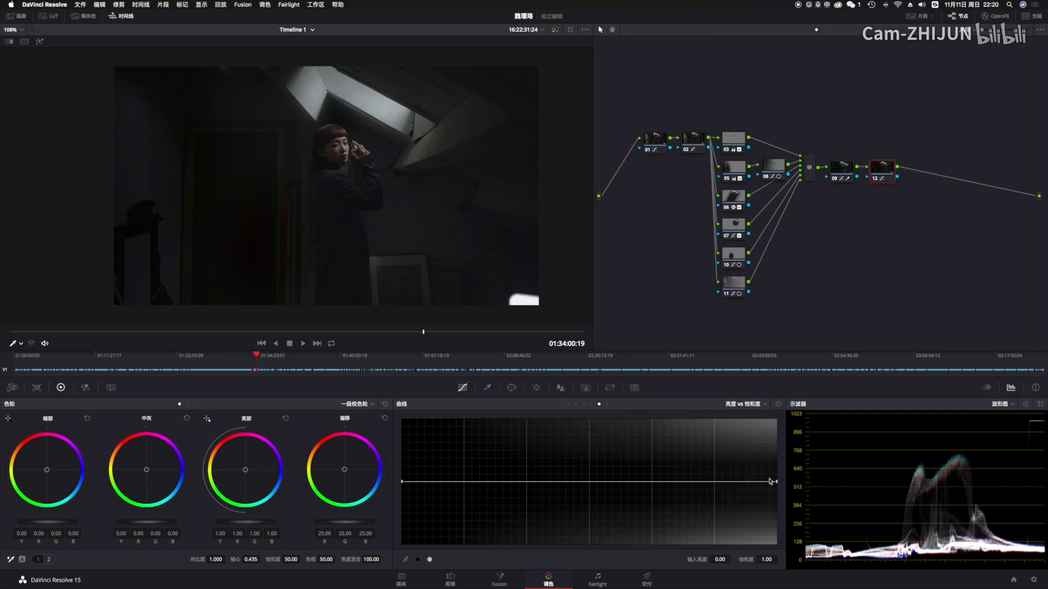
{"action": "mouse_move", "coordinate": [402, 483]}
{"action": "left_mouse_down"}
{"action": "mouse_move", "coordinate": [403, 536]}
{"action": "mouse_move", "coordinate": [413, 431]}
{"action": "mouse_move", "coordinate": [409, 493]}
{"action": "mouse_move", "coordinate": [411, 482]}
{"action": "mouse_move", "coordinate": [402, 488]}
{"action": "mouse_move", "coordinate": [436, 483]}
{"action": "mouse_move", "coordinate": [402, 485]}
{"action": "left_mouse_up"}
{"action": "left_click", "coordinate": [435, 484]}
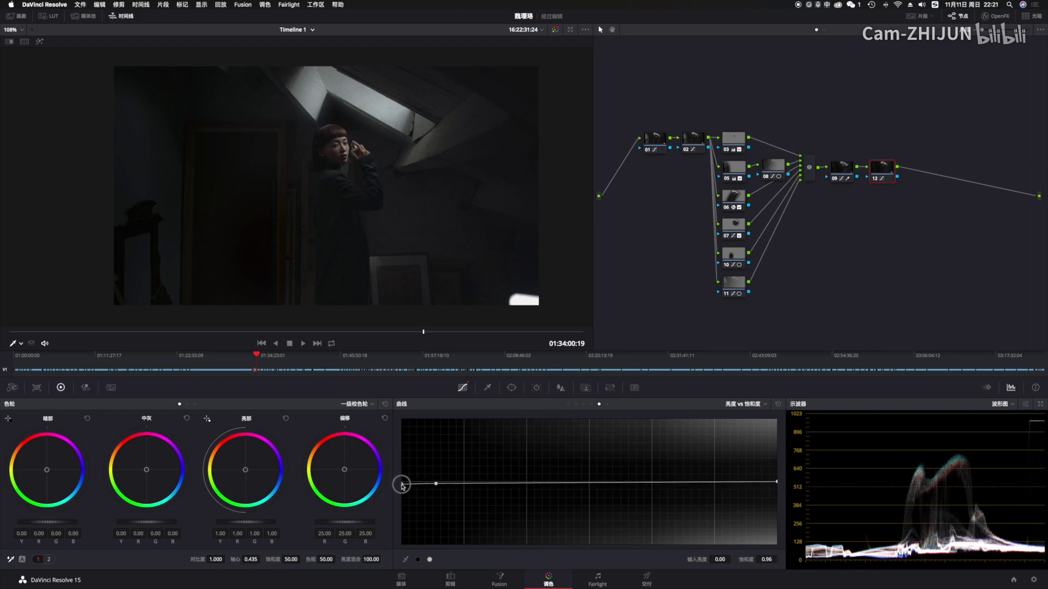
{"action": "mouse_move", "coordinate": [401, 485]}
{"action": "left_mouse_down"}
{"action": "mouse_move", "coordinate": [394, 532]}
{"action": "mouse_move", "coordinate": [405, 476]}
{"action": "mouse_move", "coordinate": [402, 530]}
{"action": "mouse_move", "coordinate": [397, 484]}
{"action": "left_mouse_up"}
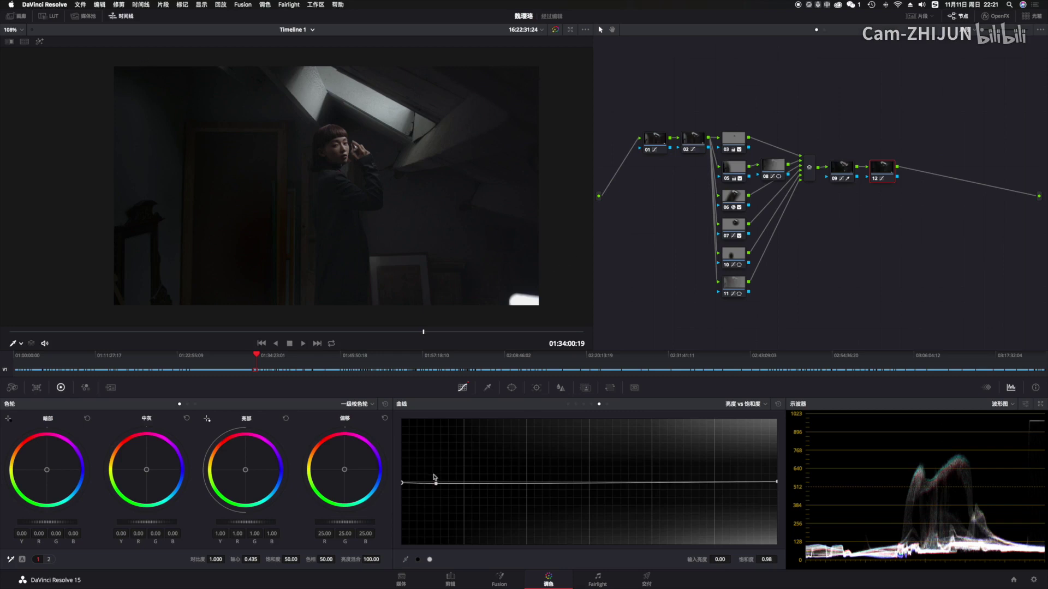
Drop node 12's darkest point on the Luminance vs Saturation curve to about 0.21 and add low-tone points that hold the rest level.
{"action": "left_click_drag", "start_coordinate": [401, 482], "coordinate": [403, 532]}
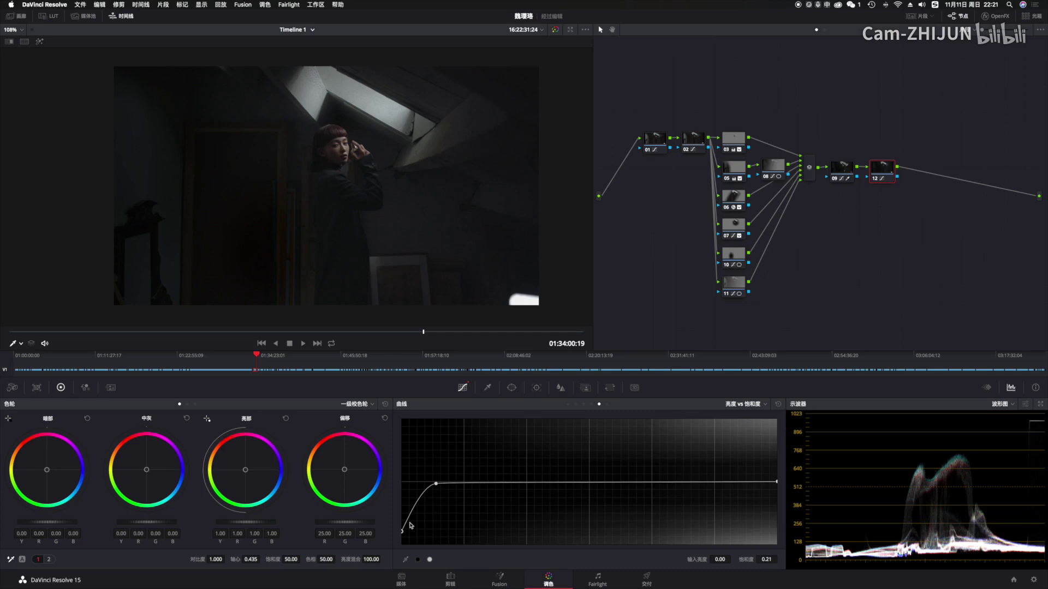
{"action": "left_click_drag", "start_coordinate": [436, 483], "coordinate": [442, 483]}
{"action": "left_click_drag", "start_coordinate": [249, 331], "coordinate": [406, 330]}
{"action": "scroll", "coordinate": [404, 183], "scroll_direction": "up", "scroll_amount": 3}
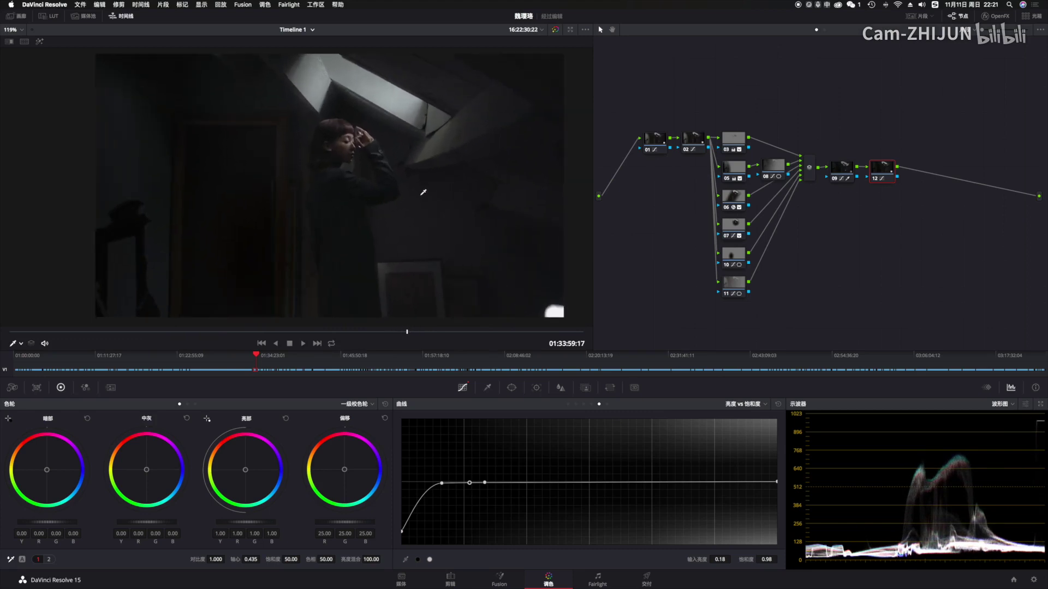
Switch node 12 back to its custom curve and nudge its gain colour balance very slightly.
{"action": "scroll", "coordinate": [880, 186], "scroll_direction": "right", "scroll_amount": 3}
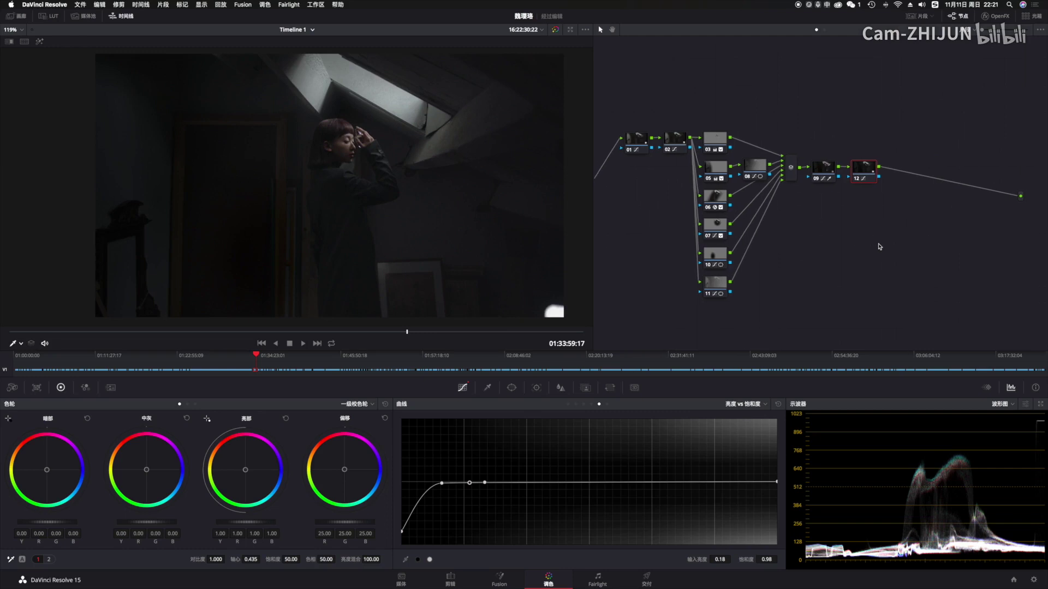
{"action": "left_click", "coordinate": [860, 170]}
{"action": "left_click_drag", "start_coordinate": [860, 169], "coordinate": [864, 171]}
{"action": "left_click", "coordinate": [568, 405]}
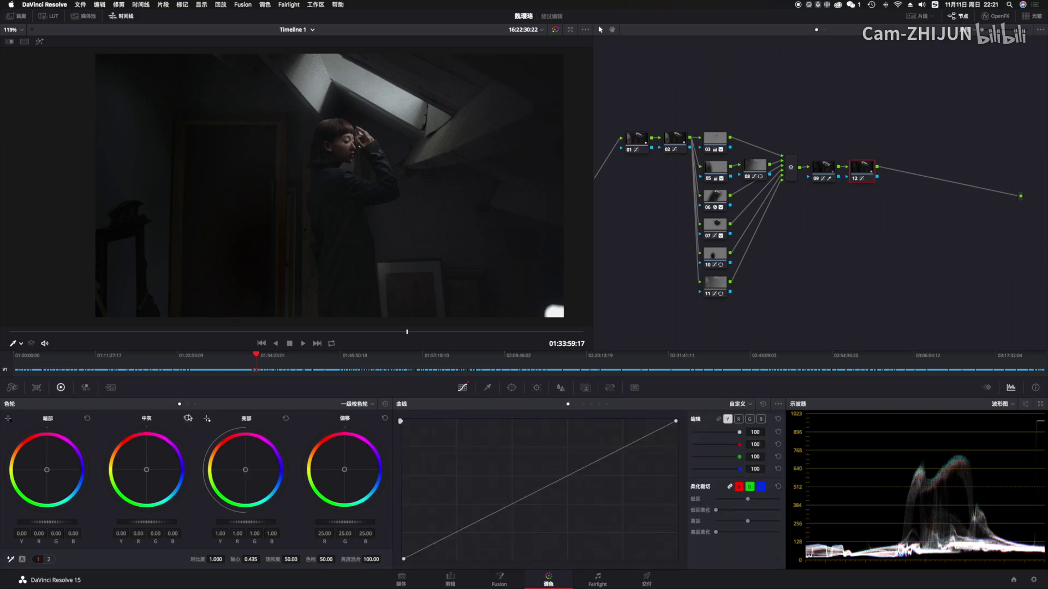
{"action": "left_click_drag", "start_coordinate": [246, 471], "coordinate": [246, 470]}
{"action": "left_click_drag", "start_coordinate": [246, 469], "coordinate": [246, 469]}
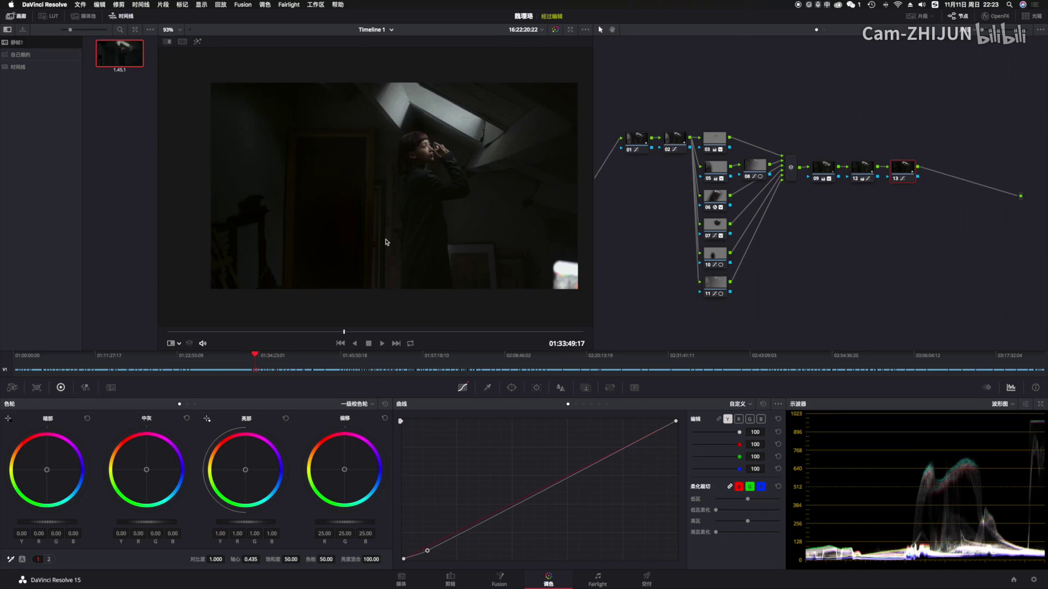
Wipe between the saved gallery still and the current grade to compare them near the end of the shot.
{"action": "left_click_drag", "start_coordinate": [343, 334], "coordinate": [556, 351]}
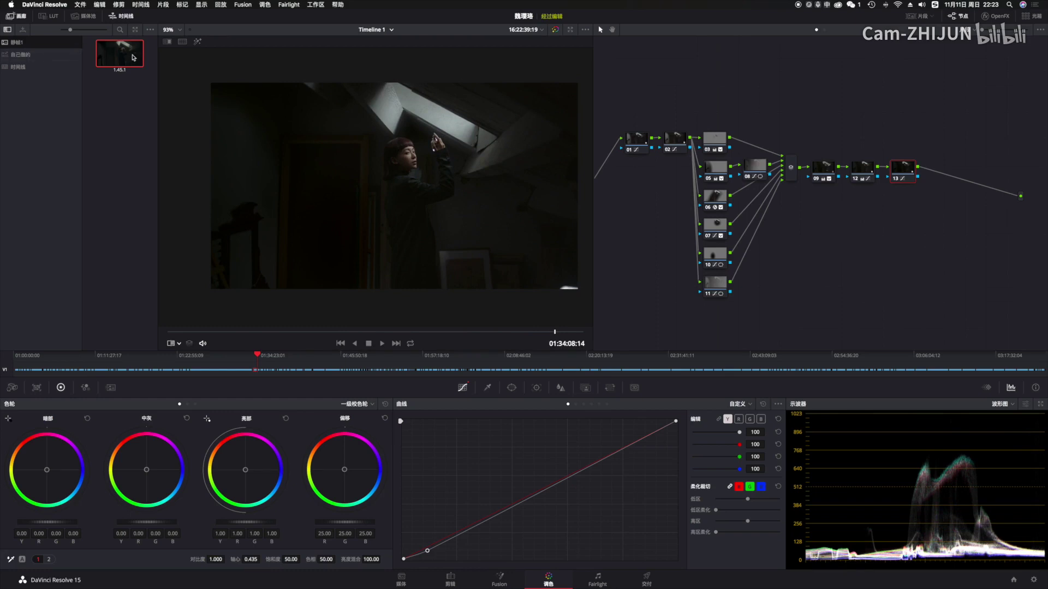
{"action": "double_click", "coordinate": [133, 54]}
{"action": "left_click_drag", "start_coordinate": [336, 181], "coordinate": [420, 201]}
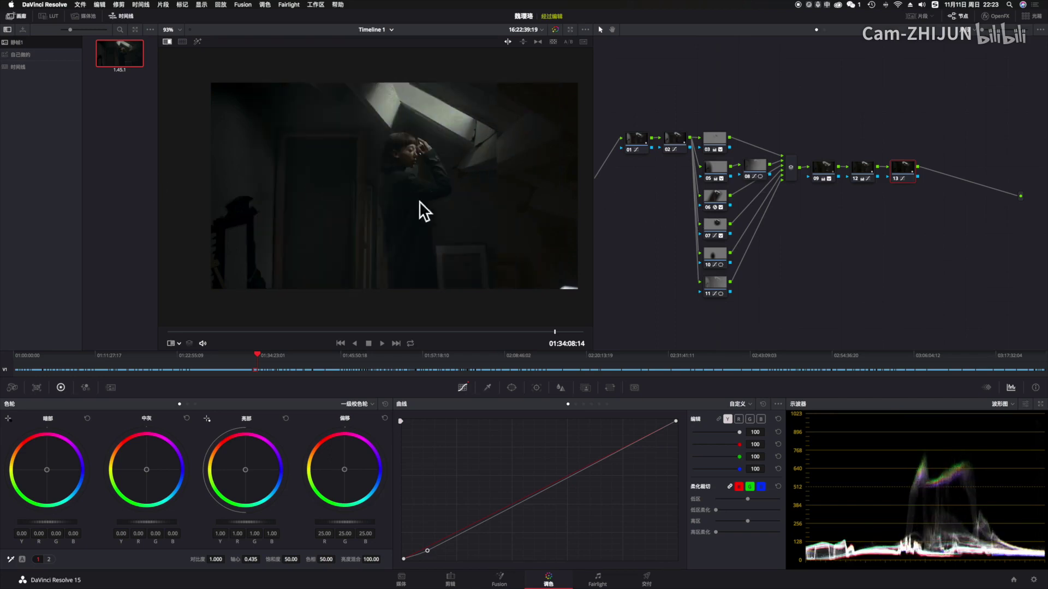
{"action": "left_click_drag", "start_coordinate": [526, 182], "coordinate": [419, 176]}
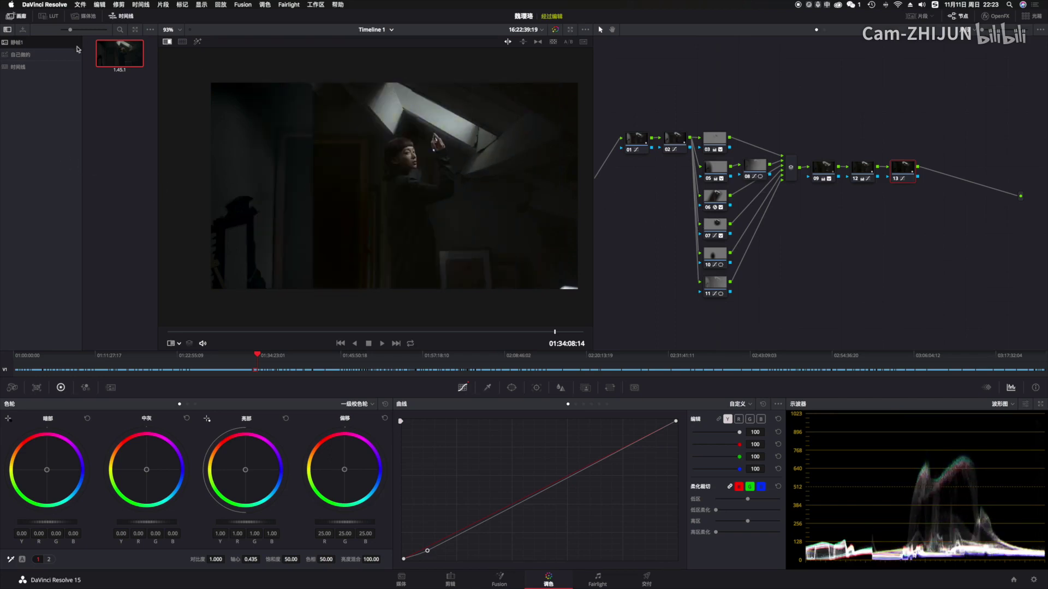
Delete the still from the gallery and scrub through the shot to check the grade.
{"action": "right_click", "coordinate": [127, 52]}
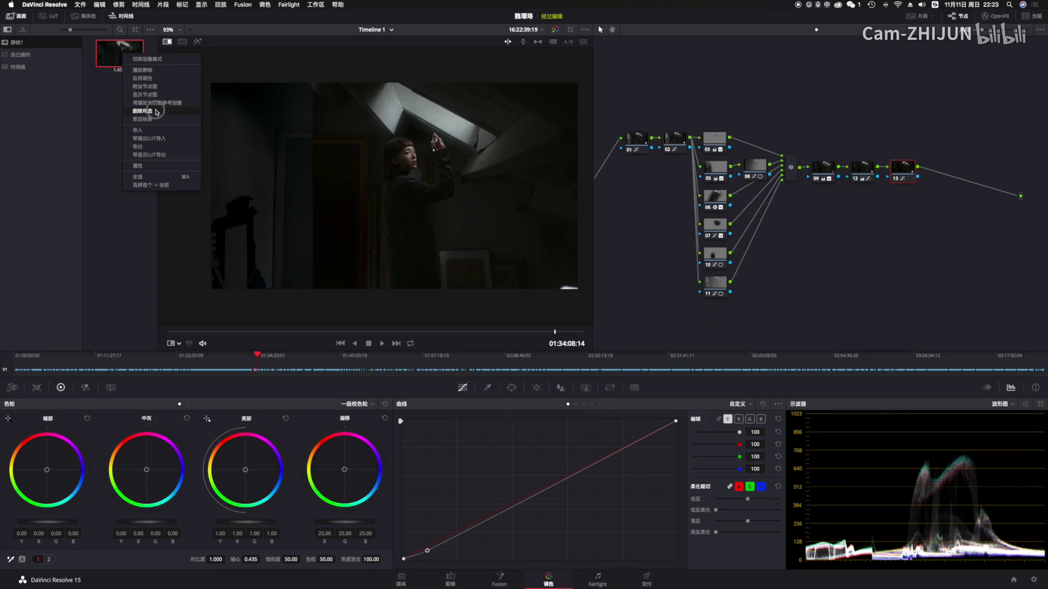
{"action": "left_click", "coordinate": [150, 111]}
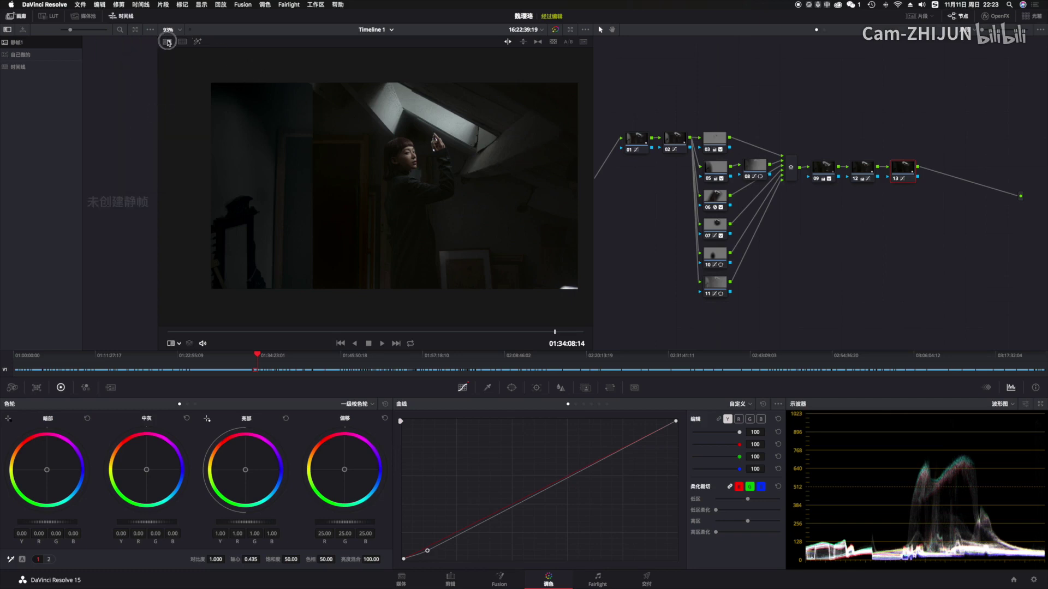
{"action": "left_click_drag", "start_coordinate": [414, 331], "coordinate": [540, 331]}
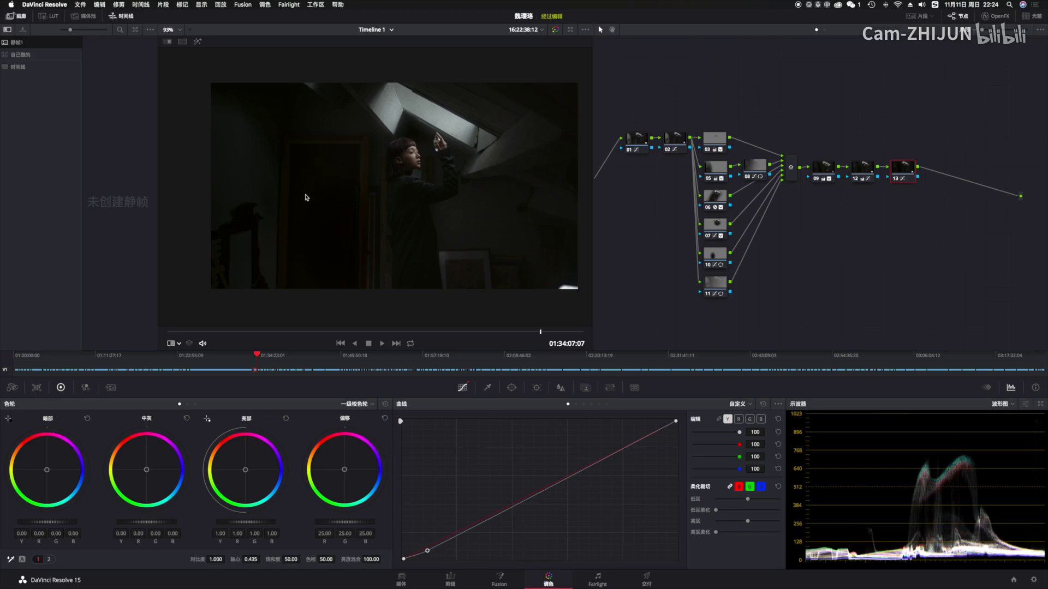
{"action": "left_click_drag", "start_coordinate": [261, 334], "coordinate": [542, 338]}
Gently lift the upper tones of node 13's custom curve and add points through the midtones to shape the slope above the shadows.
{"action": "left_click_drag", "start_coordinate": [904, 169], "coordinate": [897, 170]}
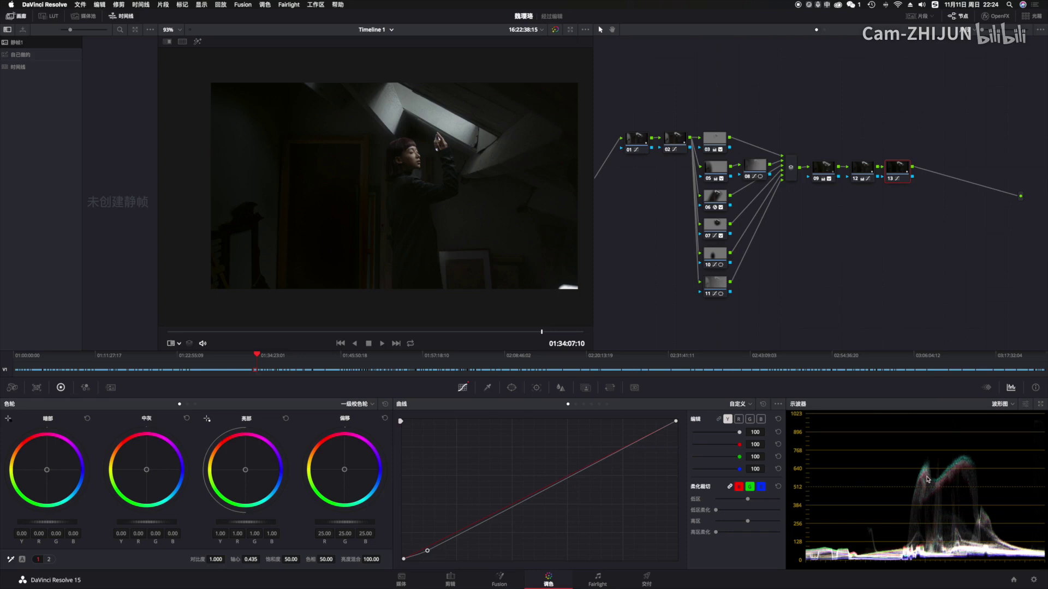
{"action": "mouse_move", "coordinate": [674, 424]}
{"action": "left_mouse_down"}
{"action": "mouse_move", "coordinate": [636, 416]}
{"action": "mouse_move", "coordinate": [662, 414]}
{"action": "mouse_move", "coordinate": [631, 437]}
{"action": "mouse_move", "coordinate": [664, 414]}
{"action": "mouse_move", "coordinate": [675, 421]}
{"action": "left_mouse_up"}
{"action": "mouse_move", "coordinate": [594, 462]}
{"action": "left_mouse_down"}
{"action": "mouse_move", "coordinate": [591, 442]}
{"action": "mouse_move", "coordinate": [594, 459]}
{"action": "left_mouse_up"}
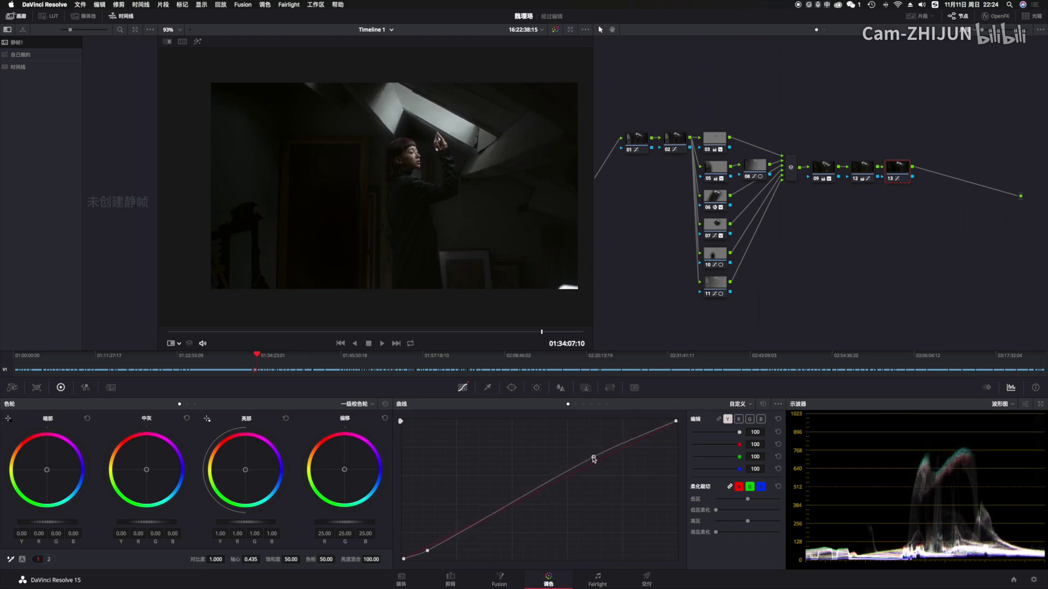
{"action": "left_click_drag", "start_coordinate": [520, 502], "coordinate": [472, 517]}
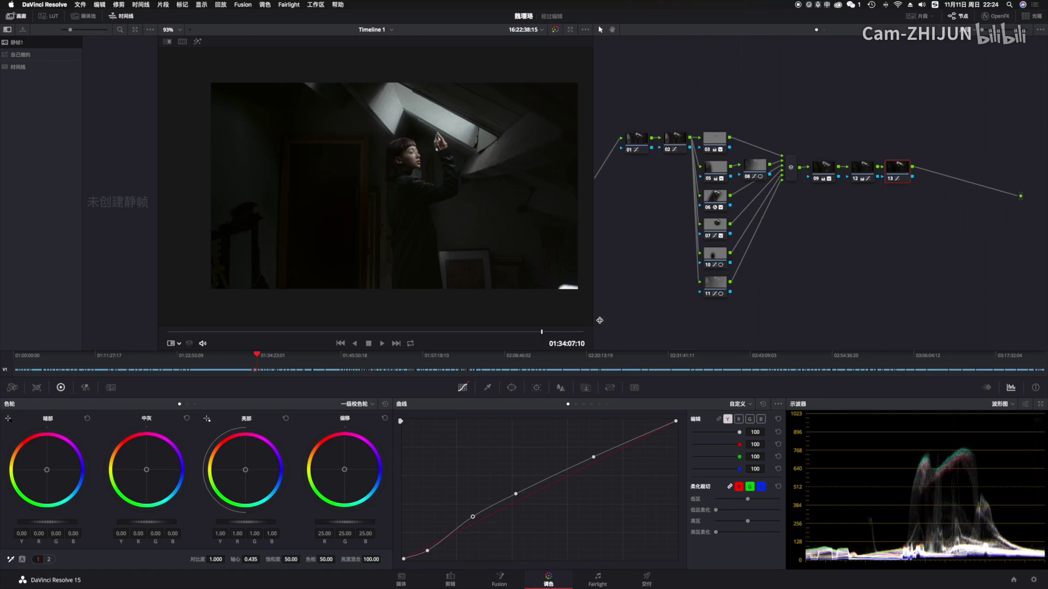
{"action": "left_click_drag", "start_coordinate": [516, 494], "coordinate": [473, 519]}
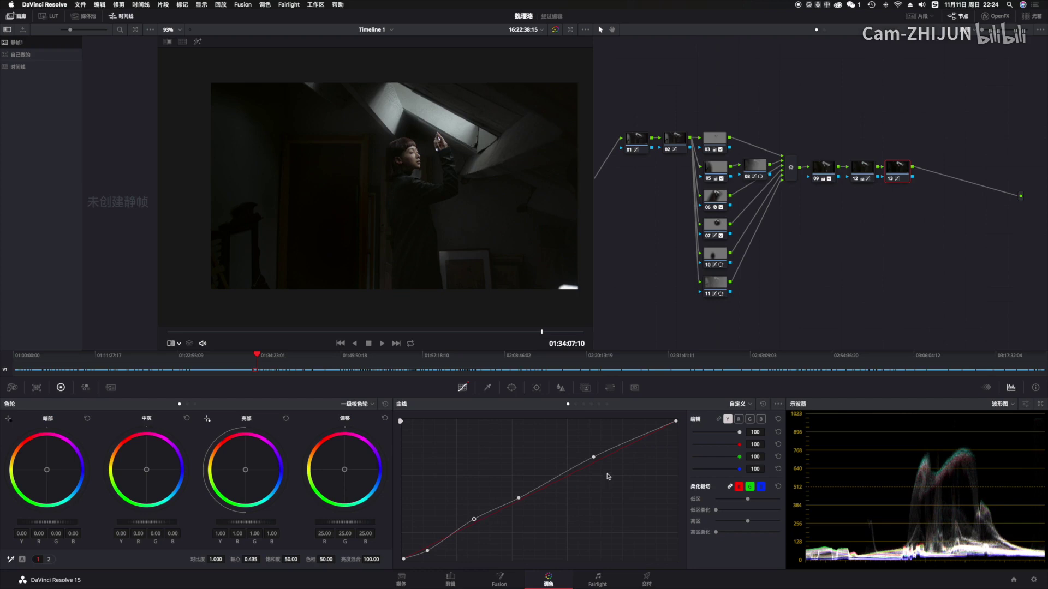
{"action": "mouse_move", "coordinate": [593, 457]}
{"action": "left_mouse_down"}
{"action": "mouse_move", "coordinate": [606, 452]}
{"action": "mouse_move", "coordinate": [622, 473]}
{"action": "mouse_move", "coordinate": [611, 440]}
{"action": "mouse_move", "coordinate": [626, 465]}
{"action": "mouse_move", "coordinate": [611, 440]}
{"action": "mouse_move", "coordinate": [619, 446]}
{"action": "mouse_move", "coordinate": [629, 524]}
{"action": "mouse_move", "coordinate": [597, 501]}
{"action": "mouse_move", "coordinate": [599, 426]}
{"action": "mouse_move", "coordinate": [609, 452]}
{"action": "left_mouse_up"}
{"action": "left_click_drag", "start_coordinate": [552, 481], "coordinate": [473, 519]}
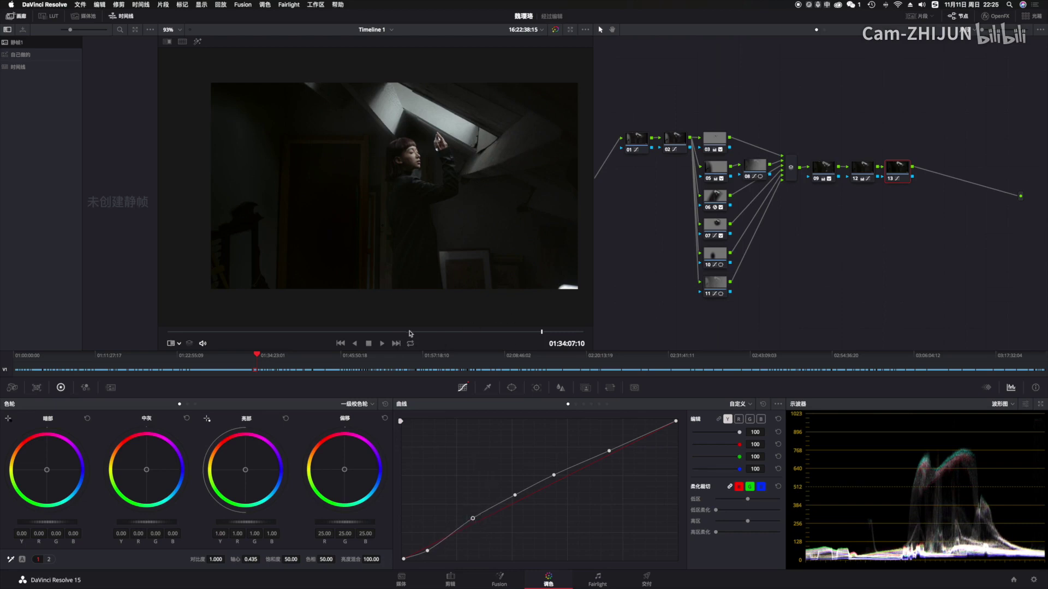
Raise the midtone point on node 11's custom curve slightly and check the brightness at other frames of the shot.
{"action": "left_click_drag", "start_coordinate": [412, 331], "coordinate": [473, 331]}
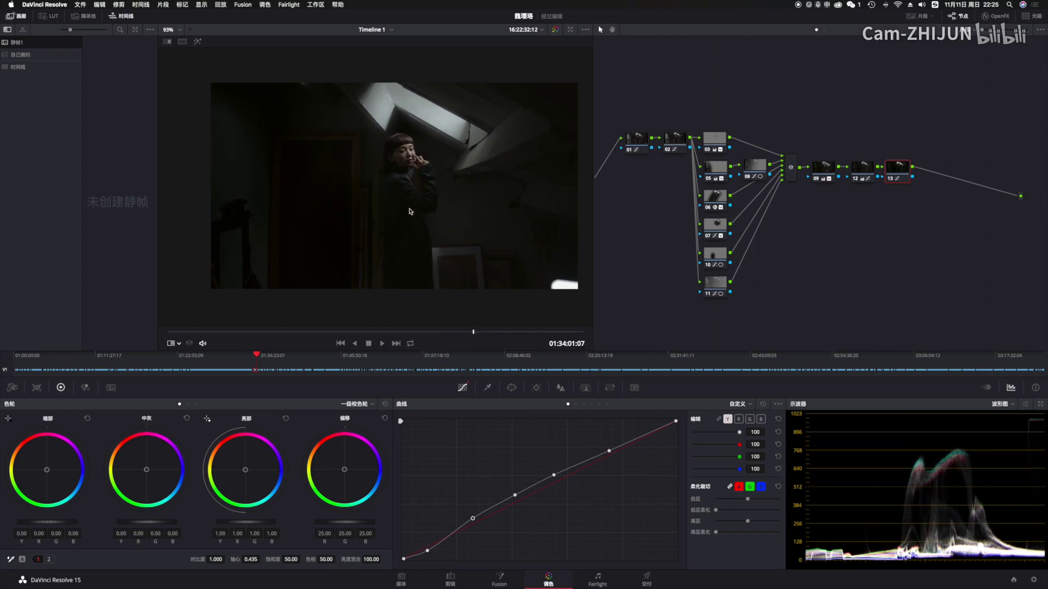
{"action": "left_click", "coordinate": [721, 281]}
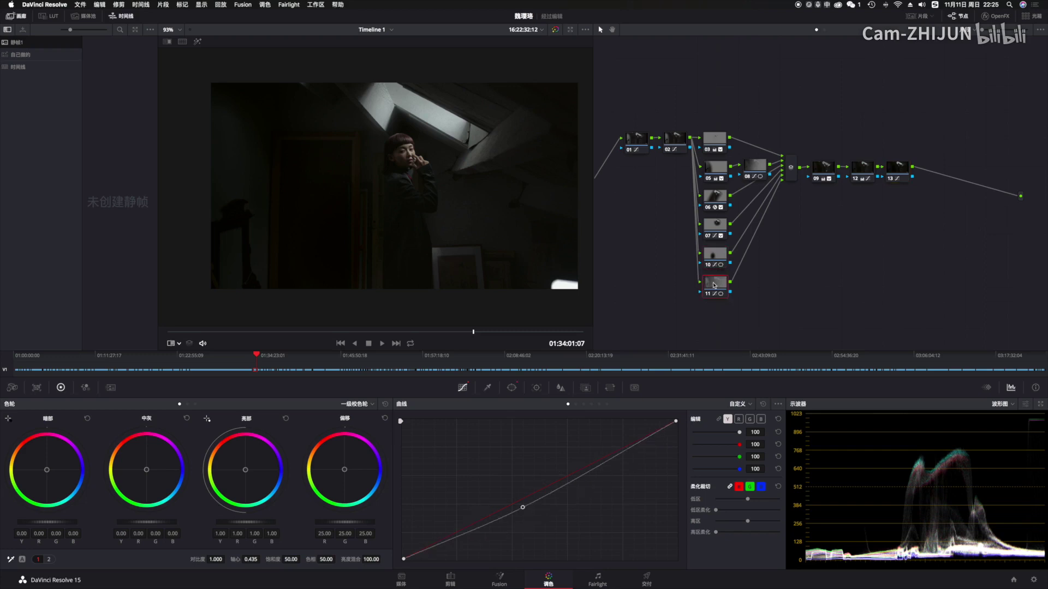
{"action": "left_click_drag", "start_coordinate": [524, 509], "coordinate": [522, 502]}
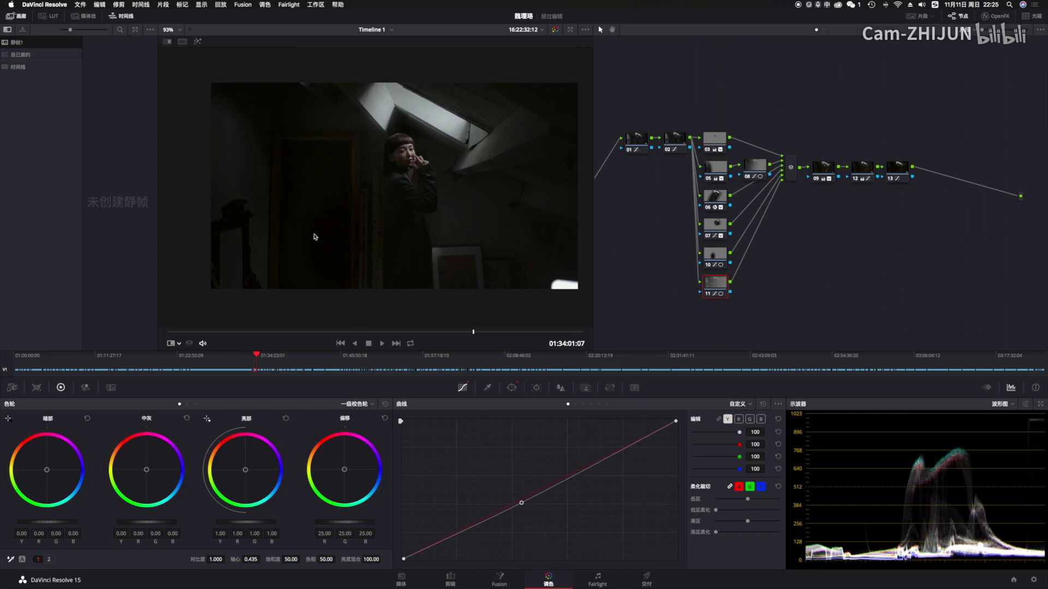
{"action": "left_click_drag", "start_coordinate": [334, 333], "coordinate": [531, 331]}
{"action": "scroll", "coordinate": [401, 249], "scroll_direction": "down", "scroll_amount": 2}
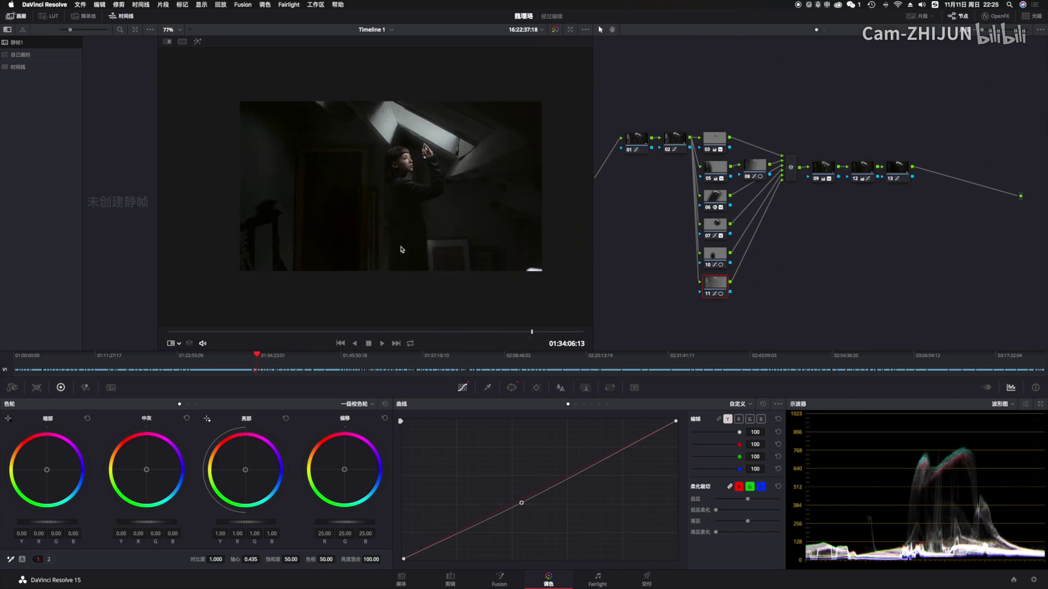
Add a serial node after node 13, slightly increase its soft clip low softness, and nudge the white point of its custom curve.
{"action": "left_click", "coordinate": [903, 174]}
{"action": "key", "text": "alt+s"}
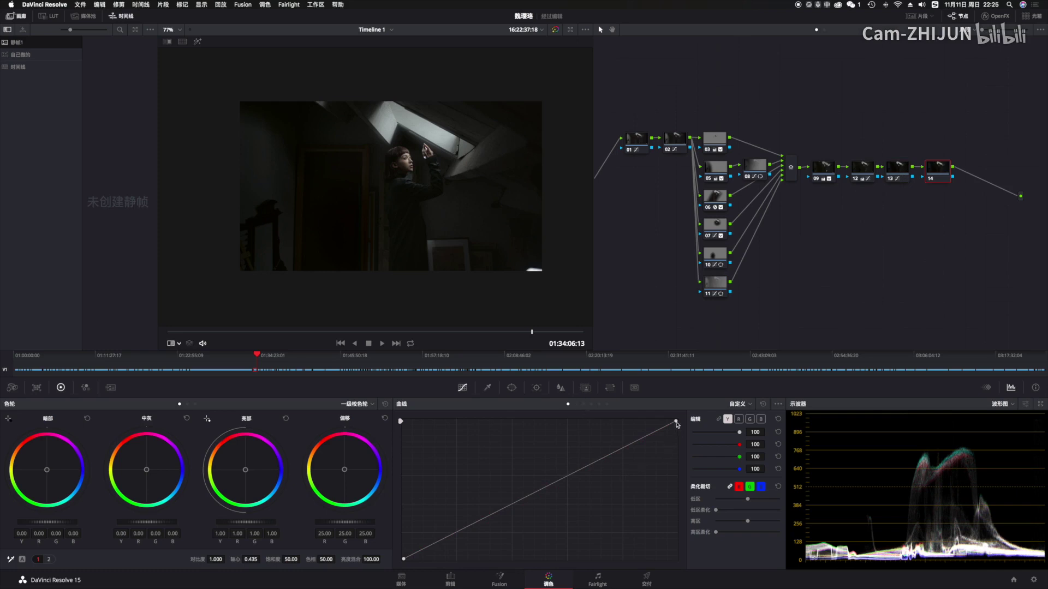
{"action": "left_click_drag", "start_coordinate": [403, 559], "coordinate": [403, 559]}
{"action": "left_click_drag", "start_coordinate": [717, 510], "coordinate": [730, 513]}
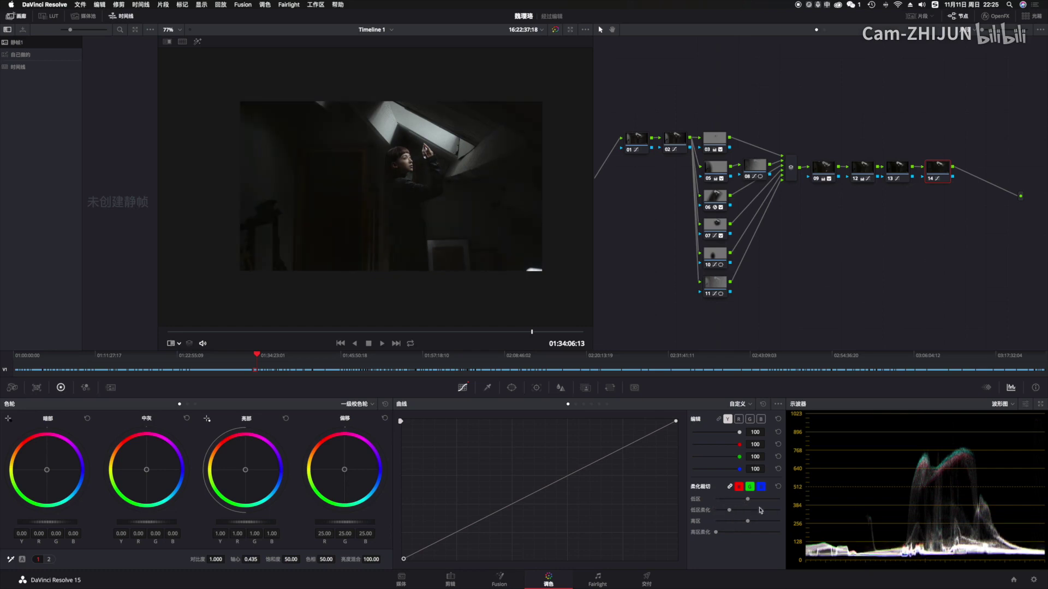
{"action": "left_click_drag", "start_coordinate": [676, 421], "coordinate": [682, 424]}
Examine noise in the dark areas and on the woman's face at about 839% zoom, including during playback.
{"action": "scroll", "coordinate": [423, 268], "scroll_direction": "up", "scroll_amount": 1}
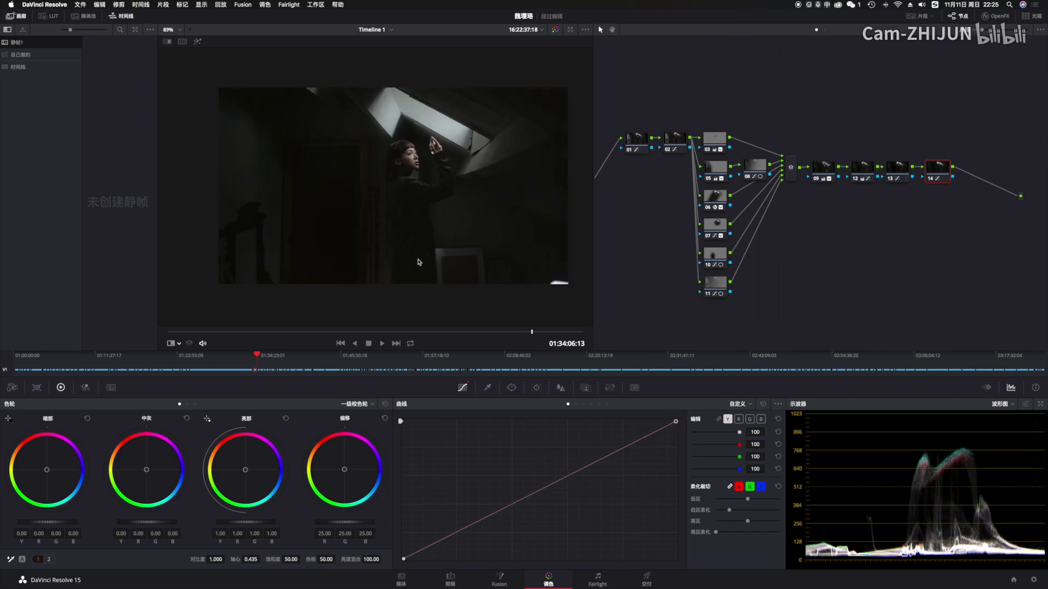
{"action": "scroll", "coordinate": [439, 279], "scroll_direction": "up", "scroll_amount": 2}
{"action": "scroll", "coordinate": [459, 276], "scroll_direction": "right", "scroll_amount": 2}
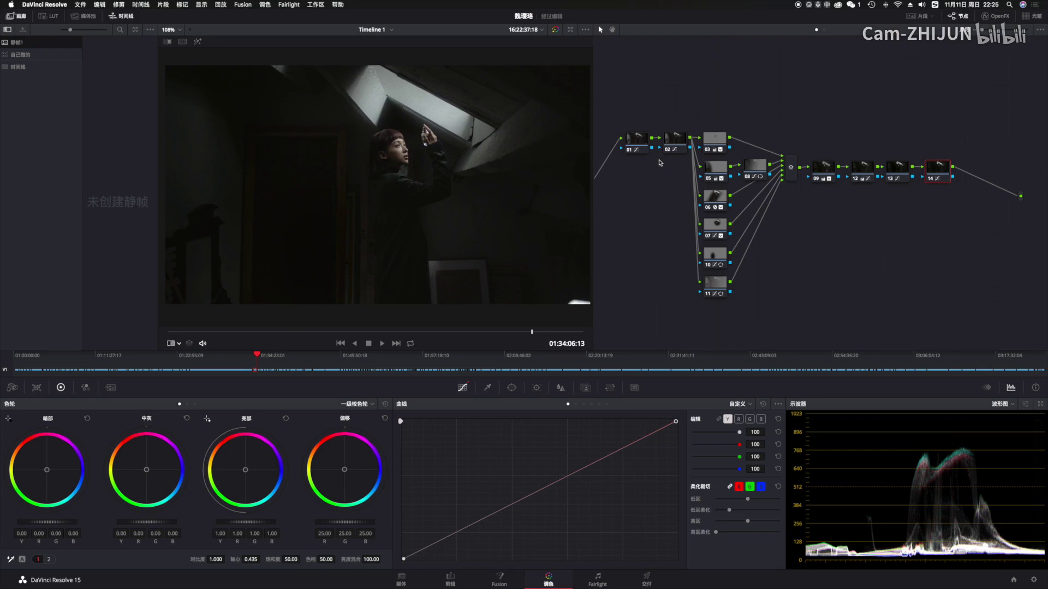
{"action": "scroll", "coordinate": [493, 226], "scroll_direction": "up", "scroll_amount": 10}
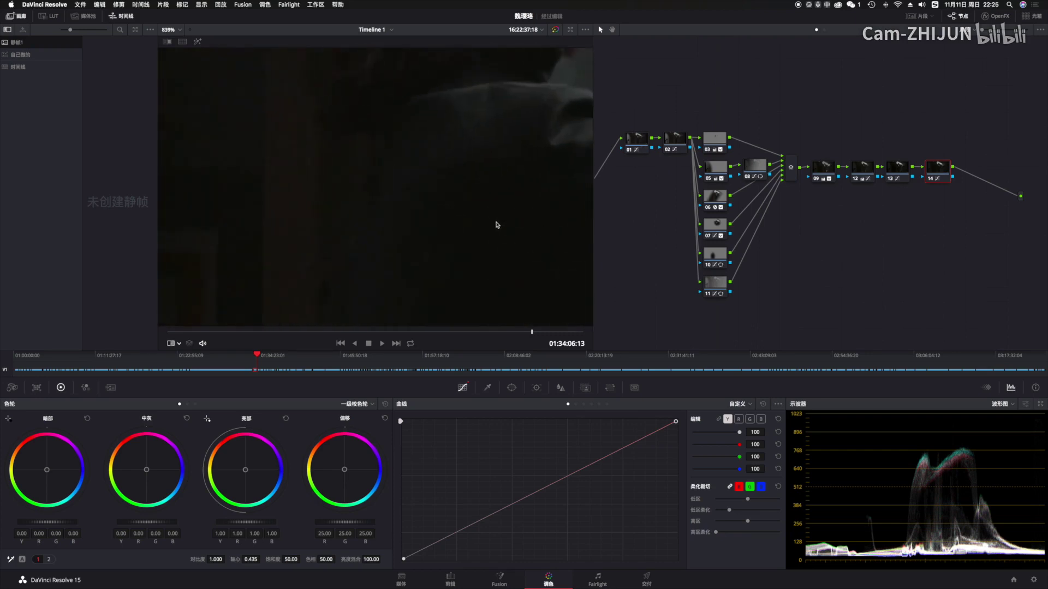
{"action": "key", "text": "space"}
{"action": "scroll", "coordinate": [512, 169], "scroll_direction": "up", "scroll_amount": 5}
{"action": "scroll", "coordinate": [511, 168], "scroll_direction": "right", "scroll_amount": 5}
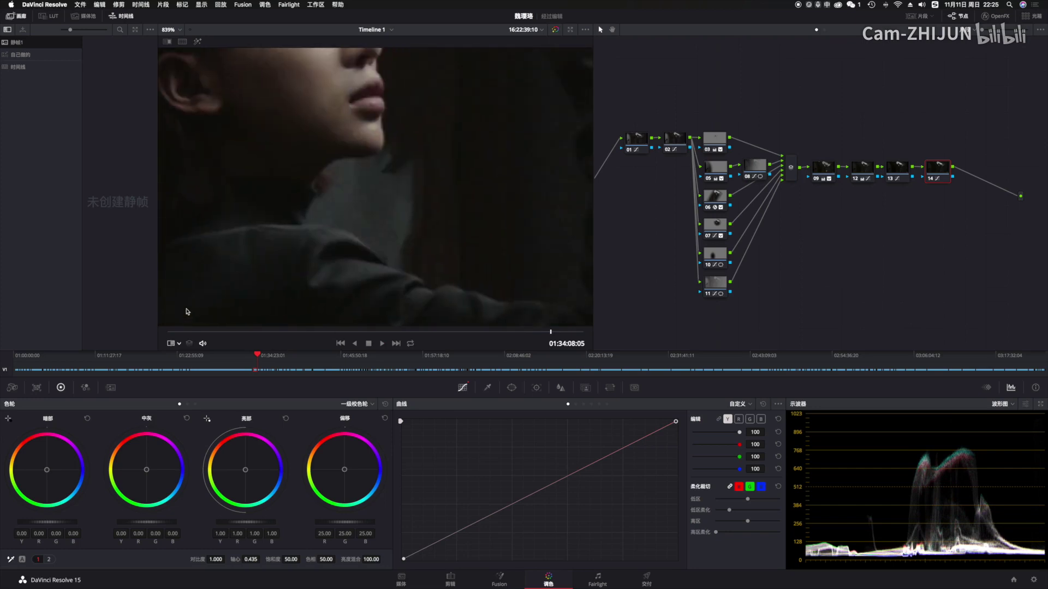
{"action": "scroll", "coordinate": [381, 197], "scroll_direction": "up", "scroll_amount": 3}
{"action": "scroll", "coordinate": [380, 197], "scroll_direction": "left", "scroll_amount": 3}
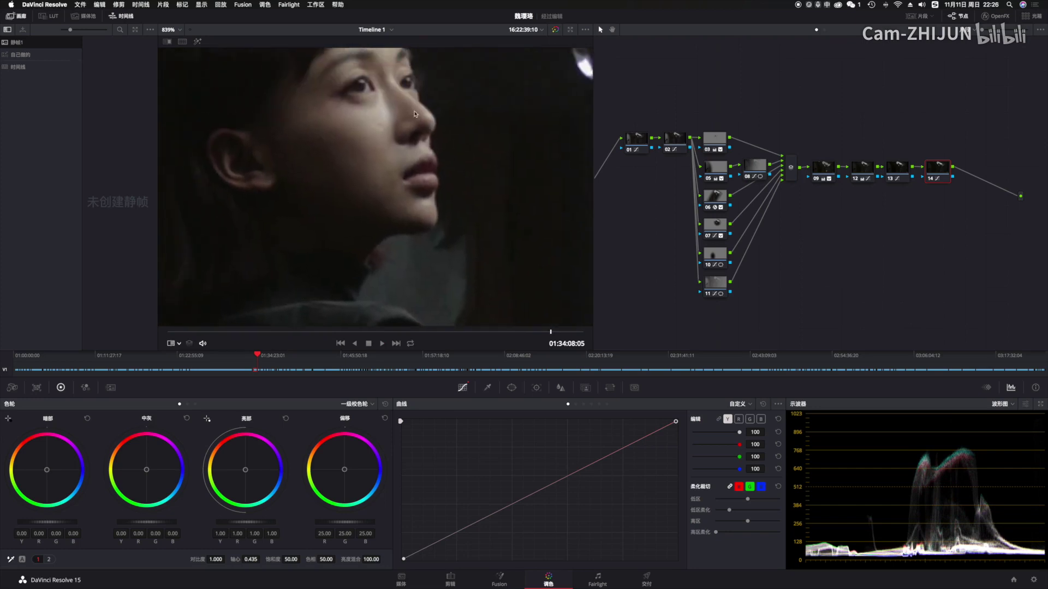
{"action": "key", "text": "space"}
Apply spatial noise reduction on node 01 with the Better mode and linked luma and chroma thresholds of 60.9, checking it in playback.
{"action": "left_click", "coordinate": [635, 139]}
{"action": "left_click", "coordinate": [111, 388]}
{"action": "left_click", "coordinate": [194, 438]}
{"action": "left_click", "coordinate": [198, 429]}
{"action": "left_click_drag", "start_coordinate": [187, 488], "coordinate": [206, 491]}
{"action": "key", "text": "space"}
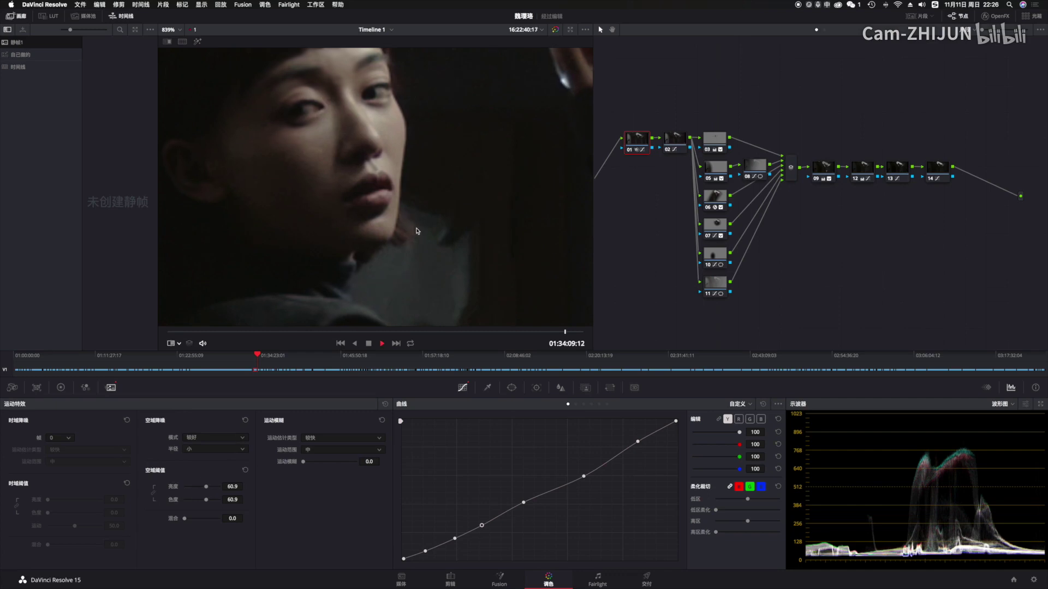
{"action": "scroll", "coordinate": [430, 240], "scroll_direction": "down", "scroll_amount": 10}
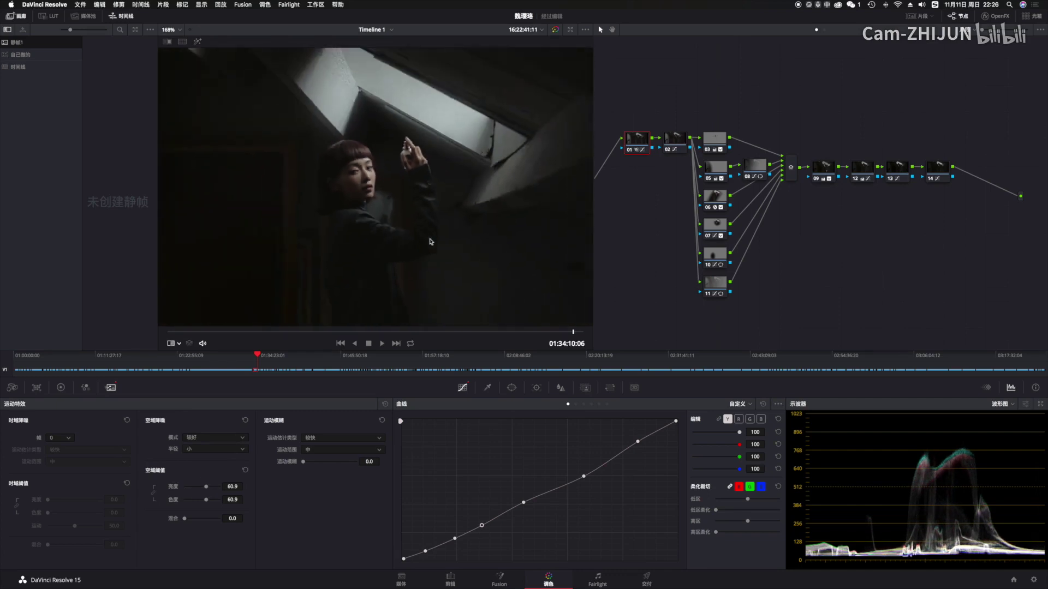
Play back the finished grade from several points of the clip with node 14 selected.
{"action": "left_click", "coordinate": [443, 331]}
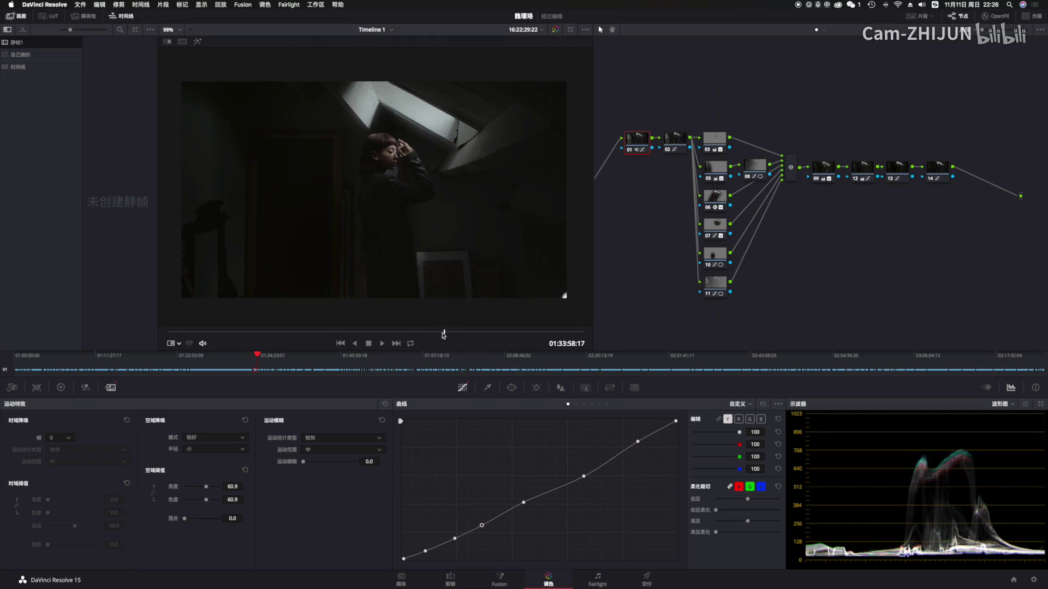
{"action": "key", "text": "space"}
{"action": "left_click", "coordinate": [936, 170]}
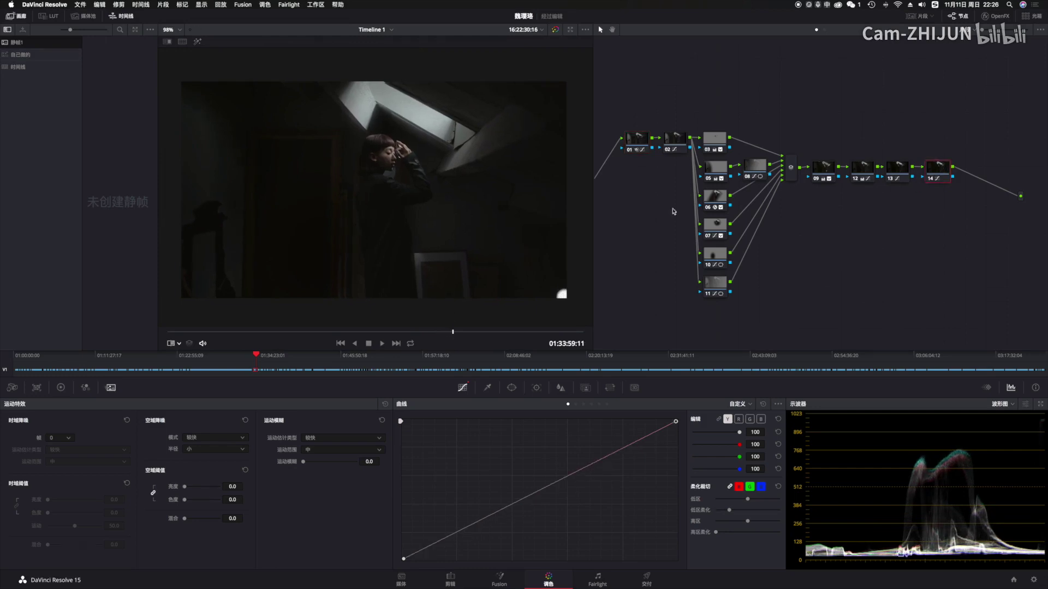
{"action": "left_click", "coordinate": [311, 332]}
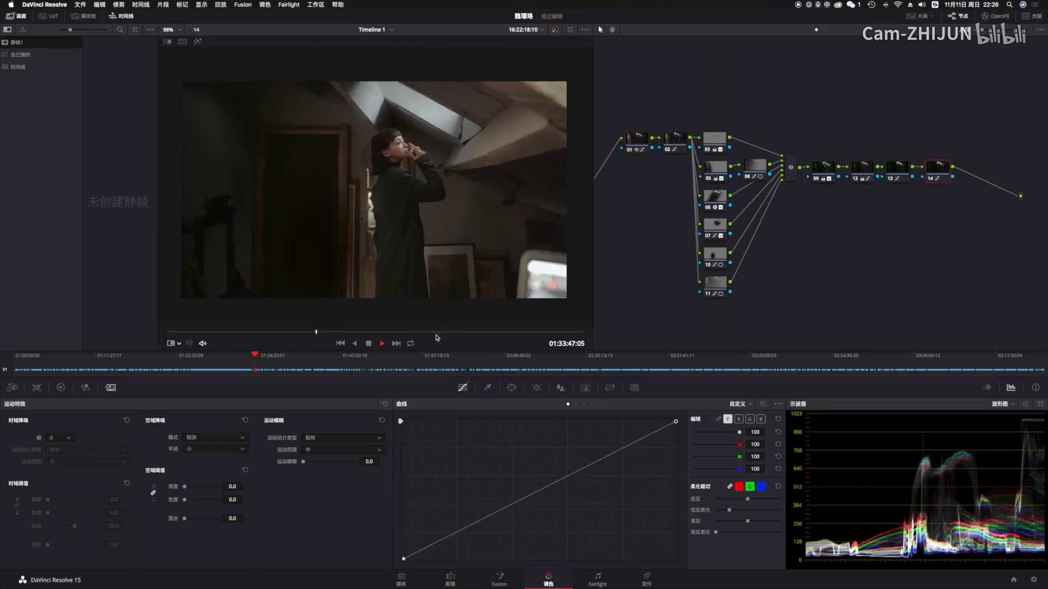
{"action": "left_click", "coordinate": [427, 332]}
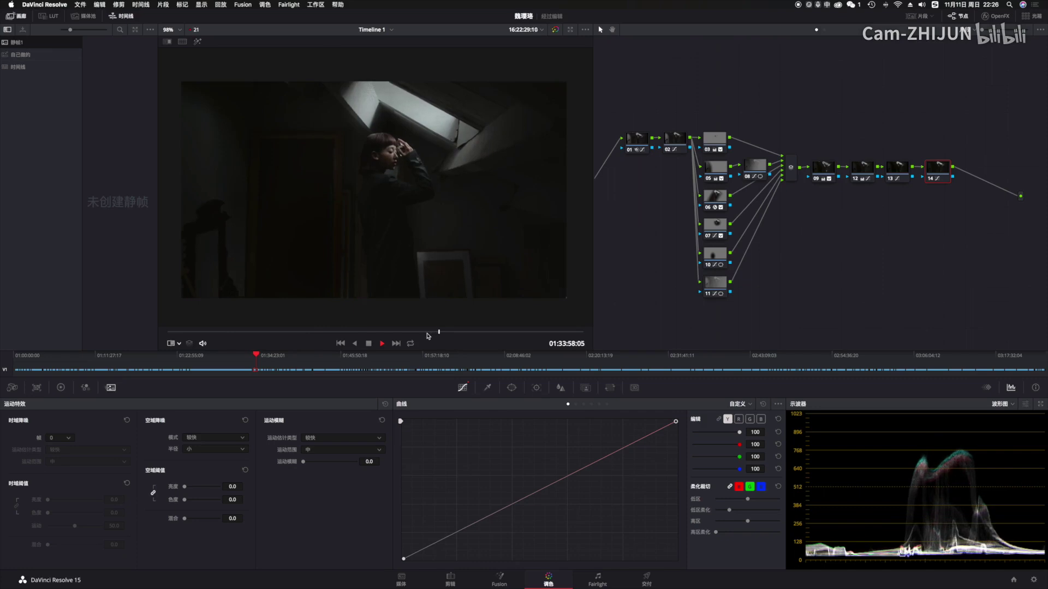
{"action": "key", "text": "space"}
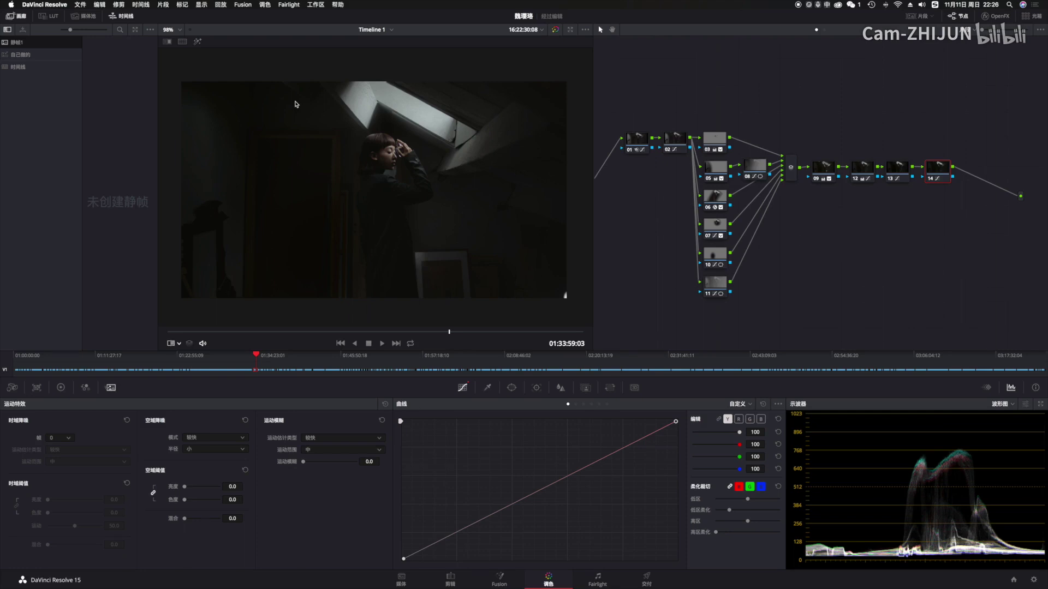
Tidy the node graph by moving nodes 01 and 02 down to line up with the row of final nodes.
{"action": "left_click_drag", "start_coordinate": [637, 141], "coordinate": [619, 168]}
{"action": "left_click_drag", "start_coordinate": [676, 143], "coordinate": [661, 169]}
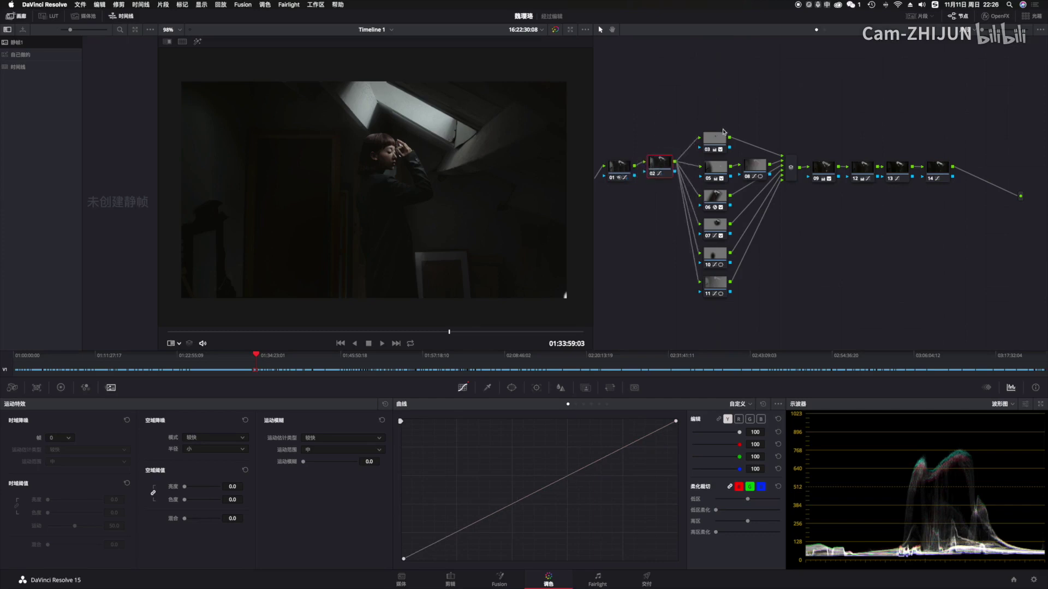
Move the final nodes 09, 12, 13 and 14 closer to the layer mixer, with node 14 selected, and check the grade at other frames.
{"action": "left_click_drag", "start_coordinate": [833, 167], "coordinate": [926, 184]}
{"action": "left_click", "coordinate": [853, 171]}
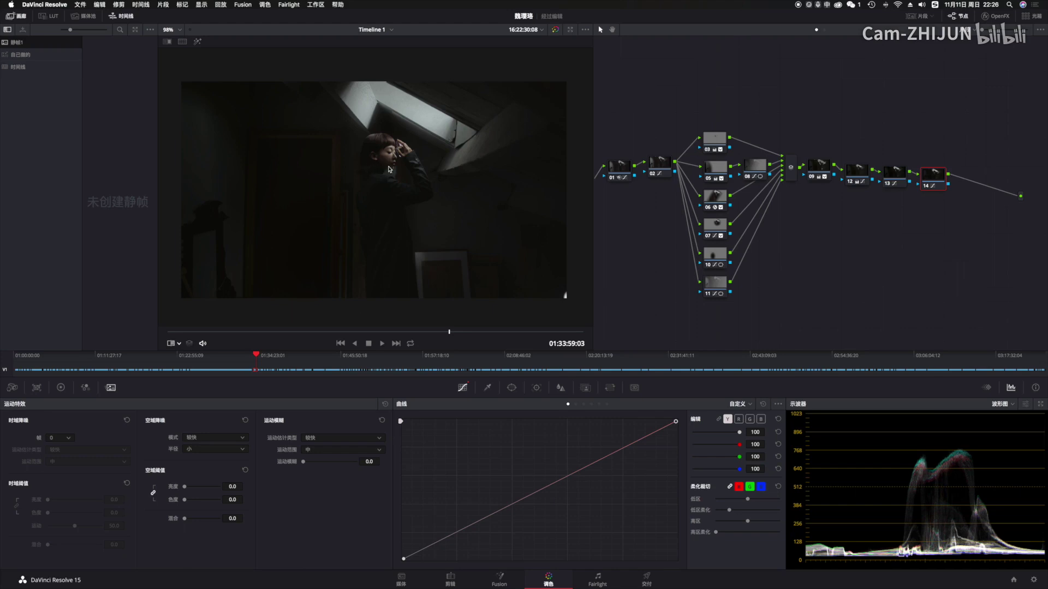
{"action": "left_click_drag", "start_coordinate": [266, 333], "coordinate": [461, 334]}
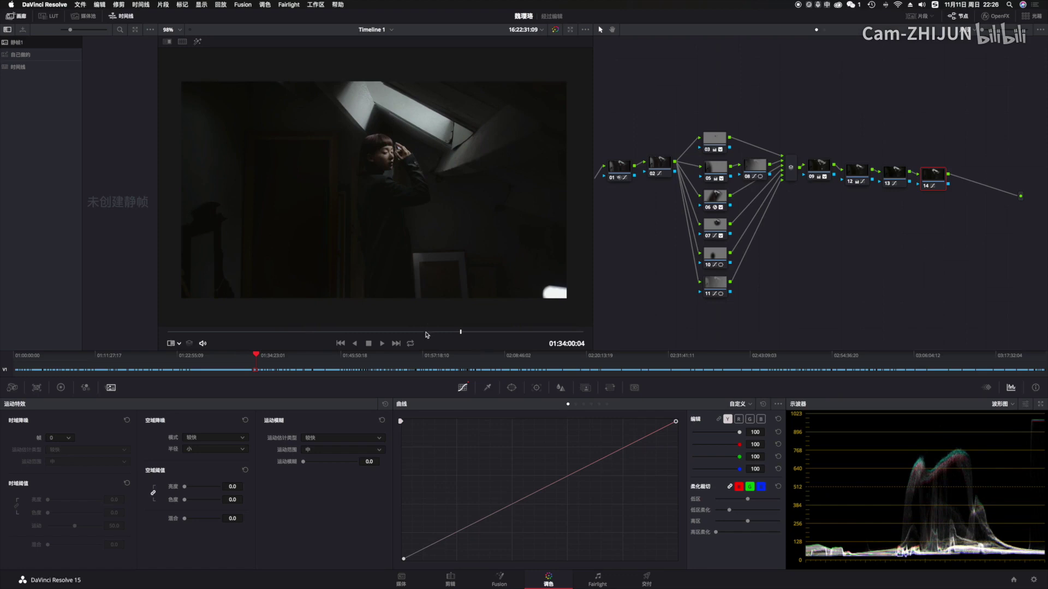
{"action": "left_click", "coordinate": [443, 331]}
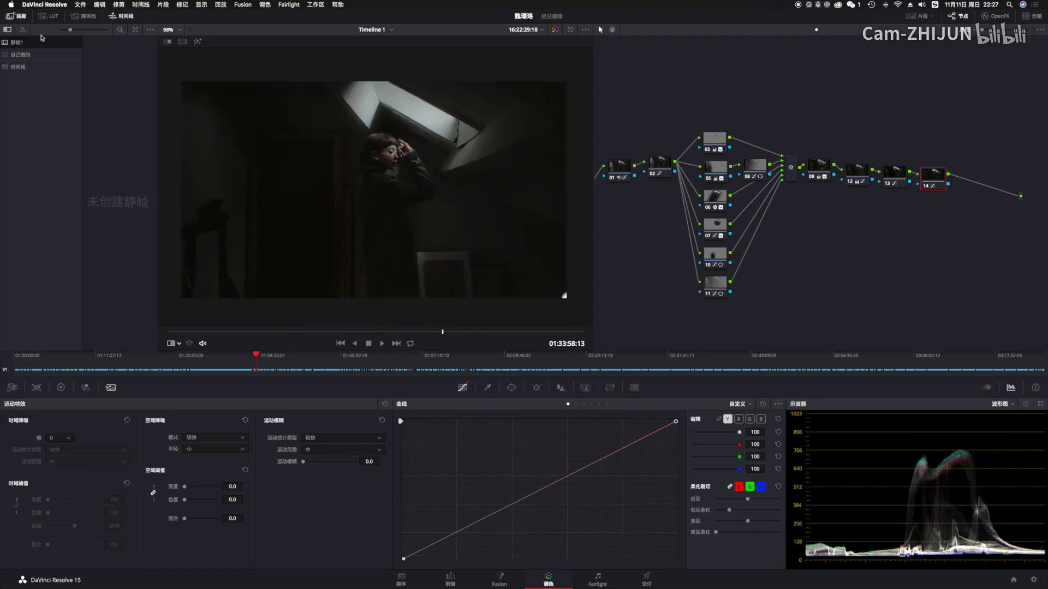
Browse the VSCO CAM LUTs and preview them on the attic shot.
{"action": "left_click", "coordinate": [50, 16]}
{"action": "scroll", "coordinate": [118, 192], "scroll_direction": "up", "scroll_amount": 10}
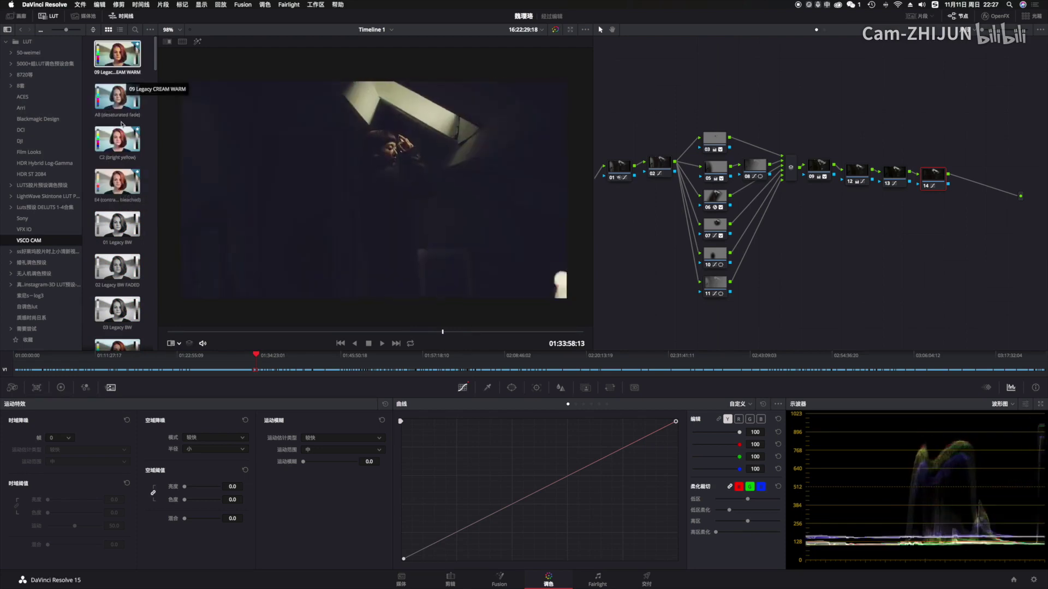
{"action": "scroll", "coordinate": [119, 218], "scroll_direction": "down", "scroll_amount": 5}
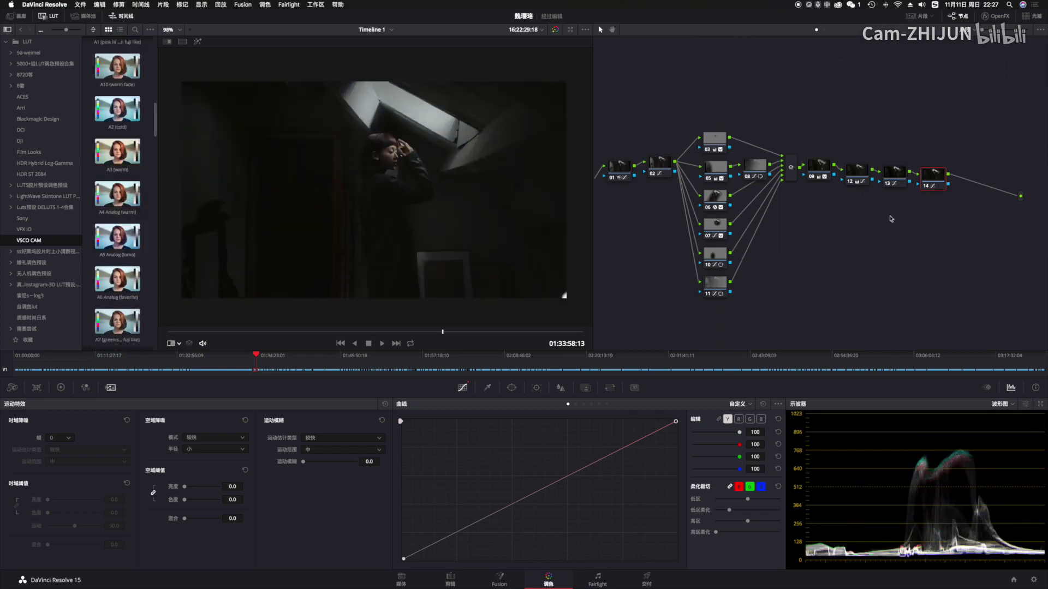
Make the image black and white on node 14 with the RGB Mixer's monochrome option.
{"action": "scroll", "coordinate": [891, 219], "scroll_direction": "right", "scroll_amount": 1}
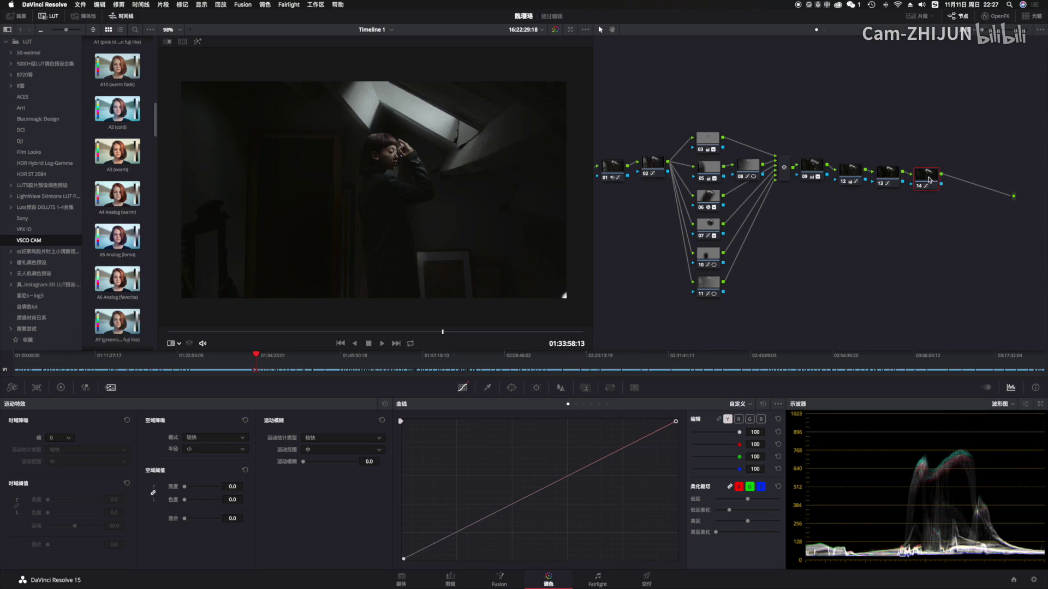
{"action": "left_click", "coordinate": [61, 387]}
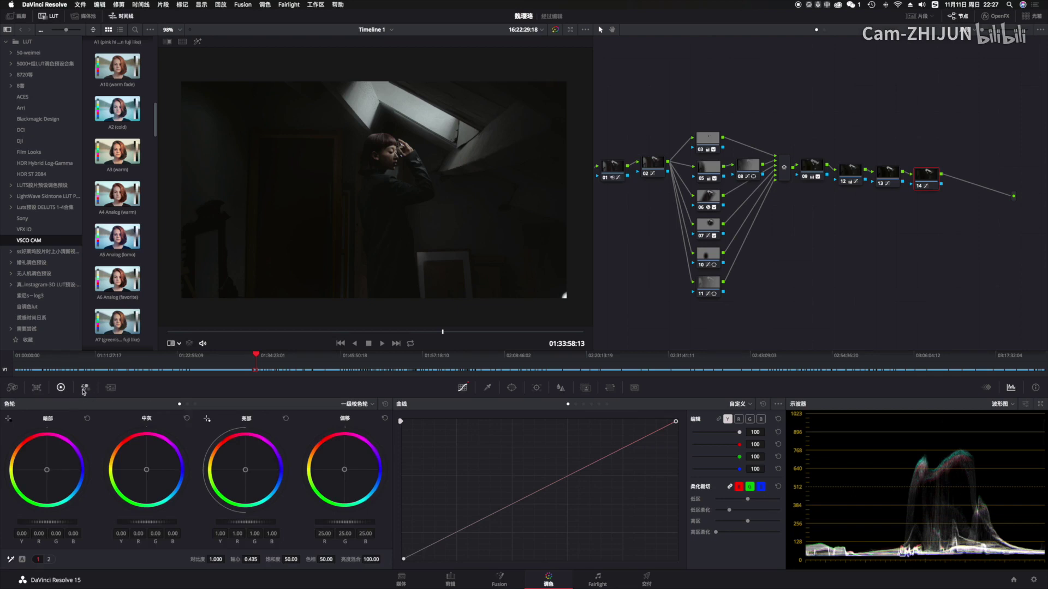
{"action": "left_click", "coordinate": [85, 388]}
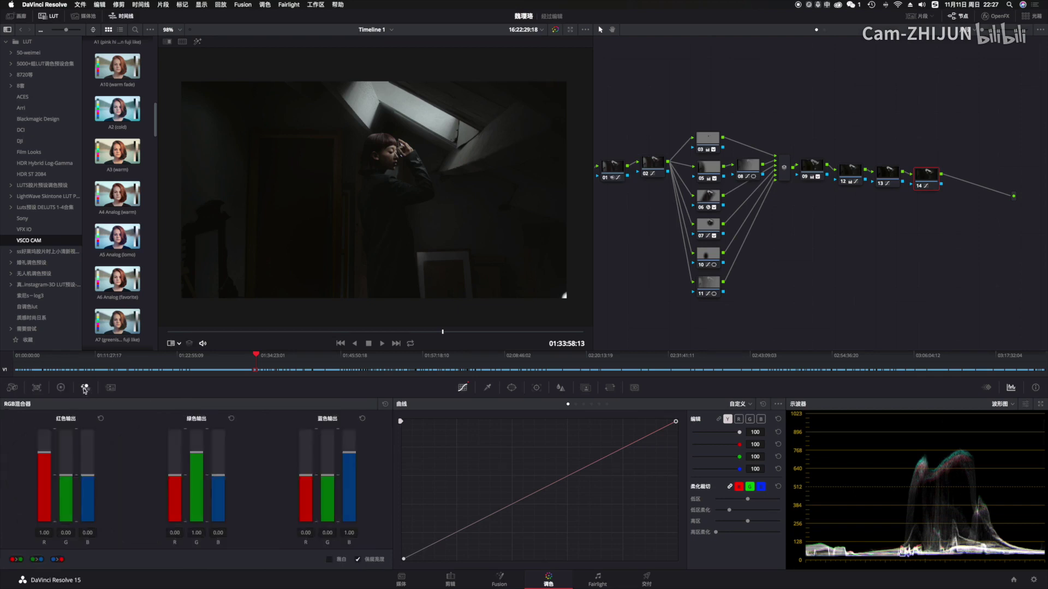
{"action": "left_click", "coordinate": [330, 560]}
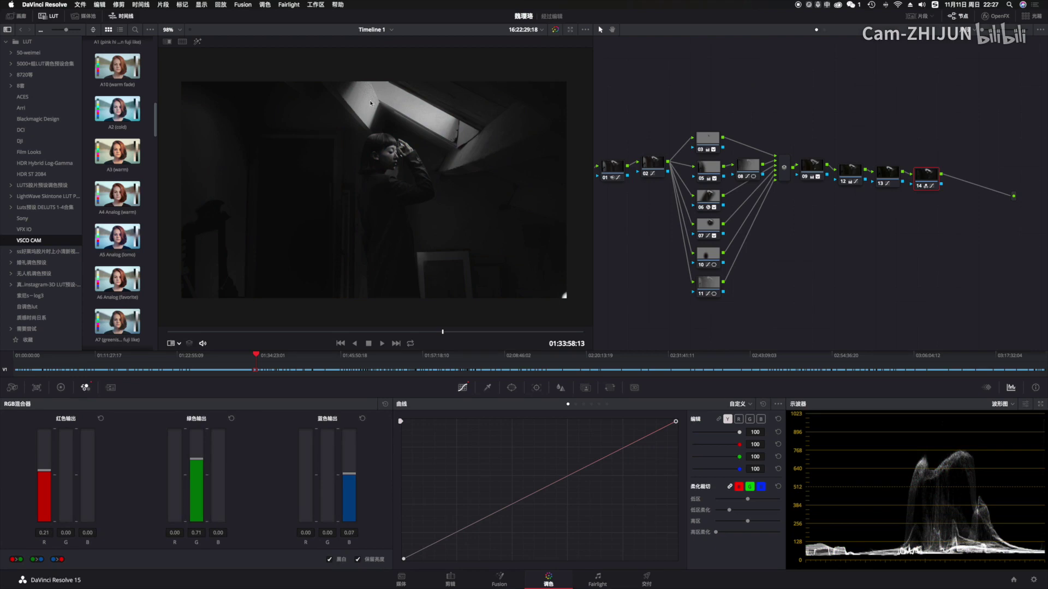
Examine the black-and-white image on the woman's face and jacket at about 349% zoom, as well as in full frame.
{"action": "scroll", "coordinate": [403, 172], "scroll_direction": "up", "scroll_amount": 5}
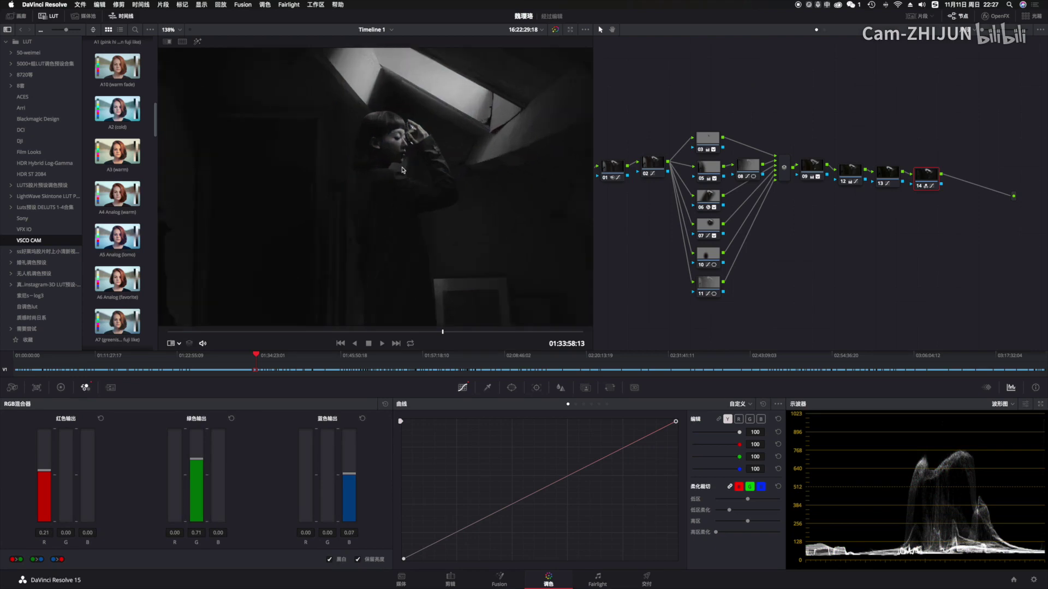
{"action": "scroll", "coordinate": [405, 166], "scroll_direction": "up", "scroll_amount": 3}
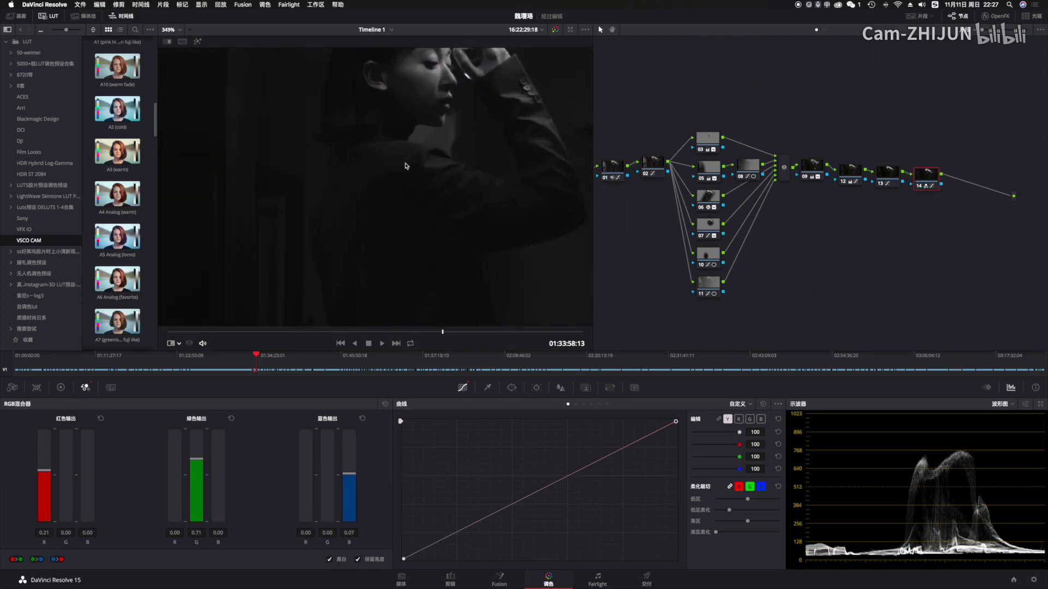
{"action": "scroll", "coordinate": [442, 140], "scroll_direction": "up", "scroll_amount": 2}
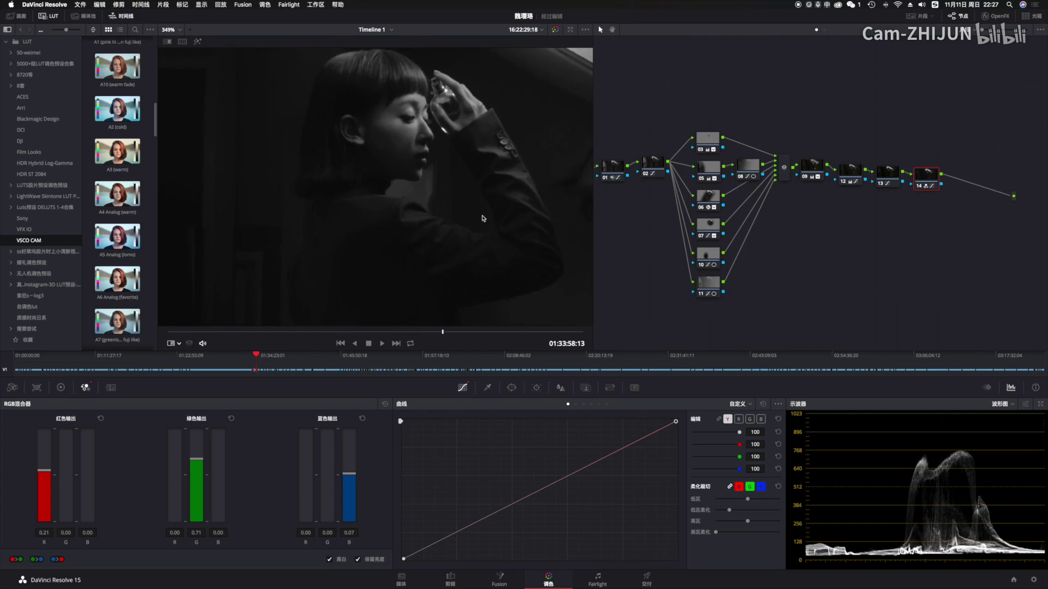
{"action": "scroll", "coordinate": [452, 228], "scroll_direction": "down", "scroll_amount": 1}
{"action": "left_click_drag", "start_coordinate": [453, 228], "coordinate": [324, 240]}
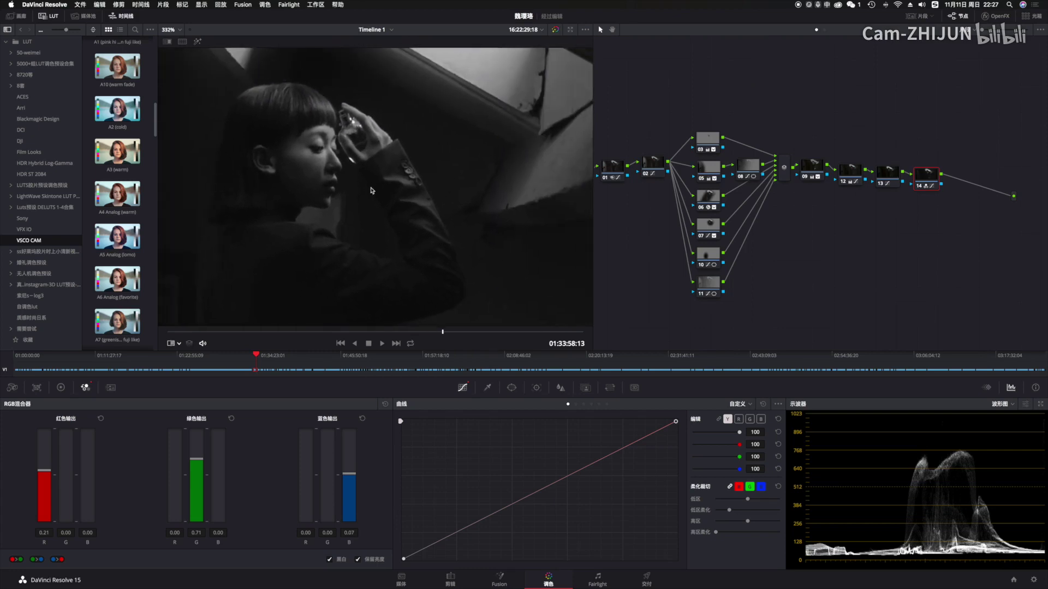
{"action": "scroll", "coordinate": [405, 193], "scroll_direction": "down", "scroll_amount": 3}
{"action": "scroll", "coordinate": [405, 194], "scroll_direction": "down", "scroll_amount": 10}
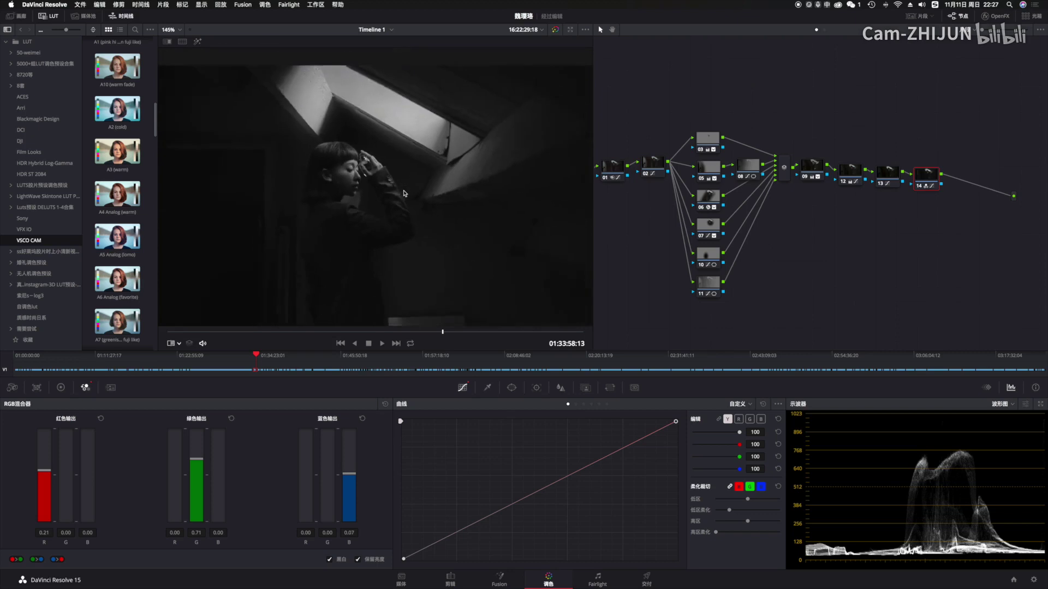
{"action": "scroll", "coordinate": [382, 186], "scroll_direction": "up", "scroll_amount": 1}
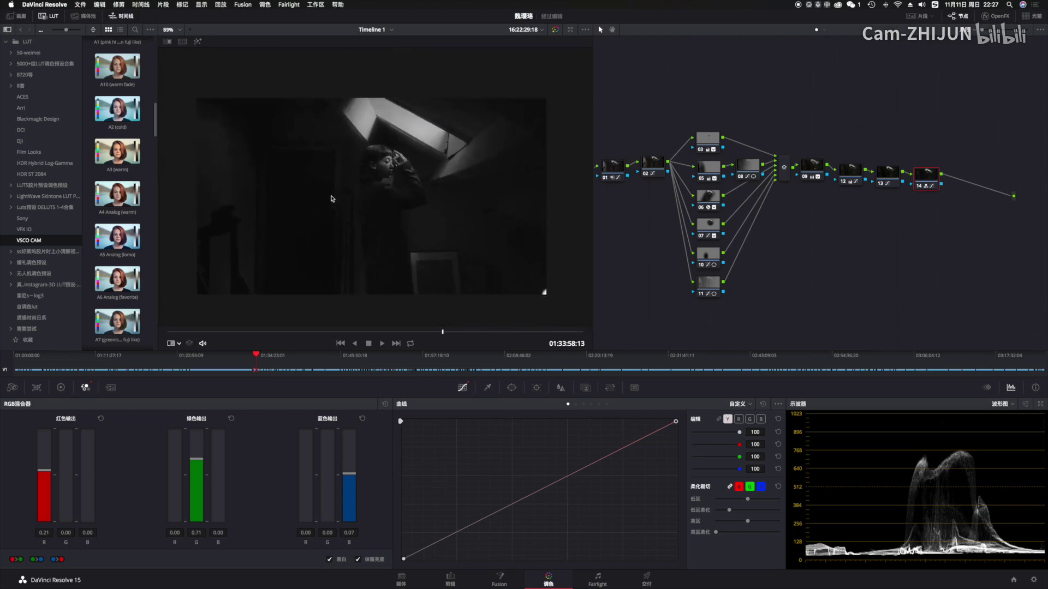
{"action": "scroll", "coordinate": [344, 207], "scroll_direction": "up", "scroll_amount": 1}
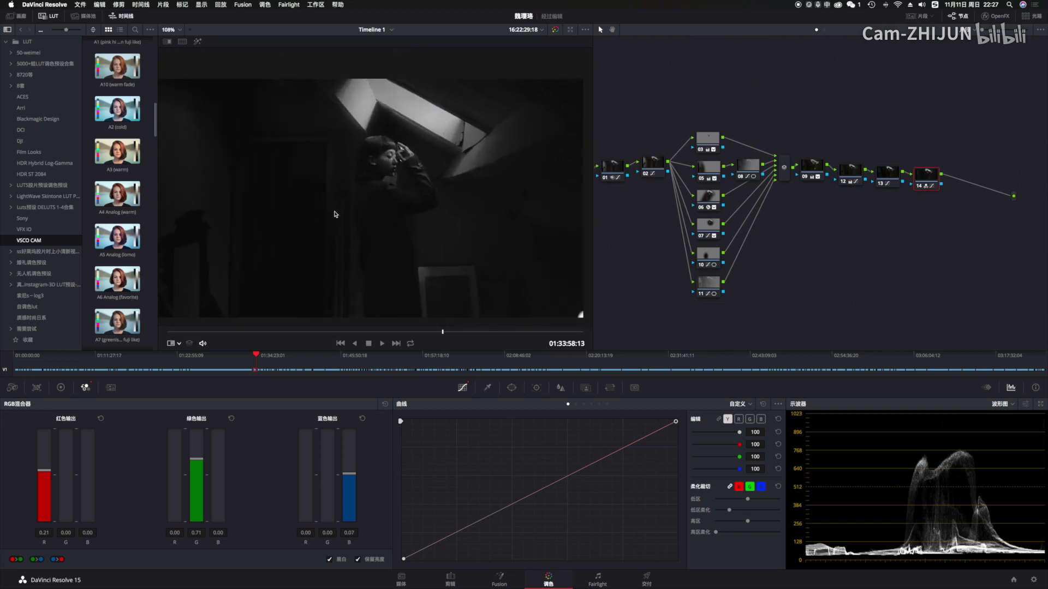
{"action": "scroll", "coordinate": [335, 213], "scroll_direction": "down", "scroll_amount": 1}
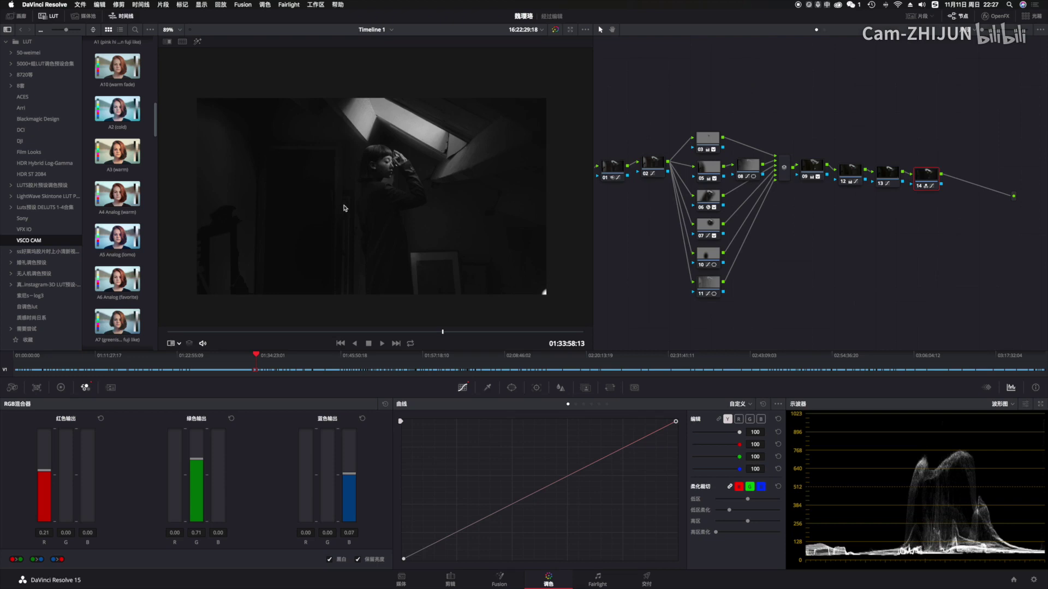
{"action": "scroll", "coordinate": [344, 208], "scroll_direction": "down", "scroll_amount": 1}
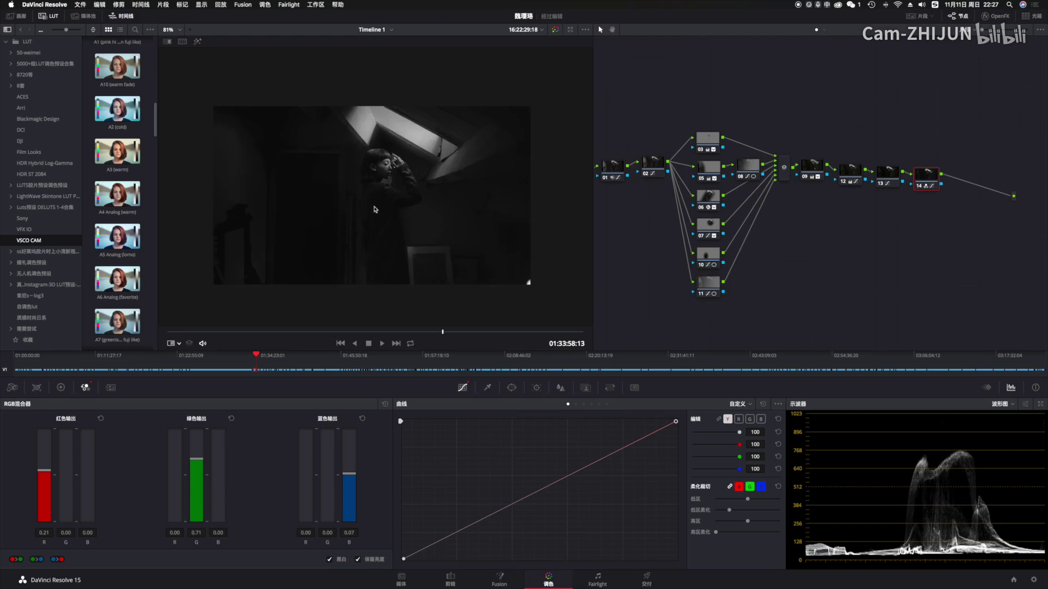
{"action": "scroll", "coordinate": [375, 209], "scroll_direction": "up", "scroll_amount": 2}
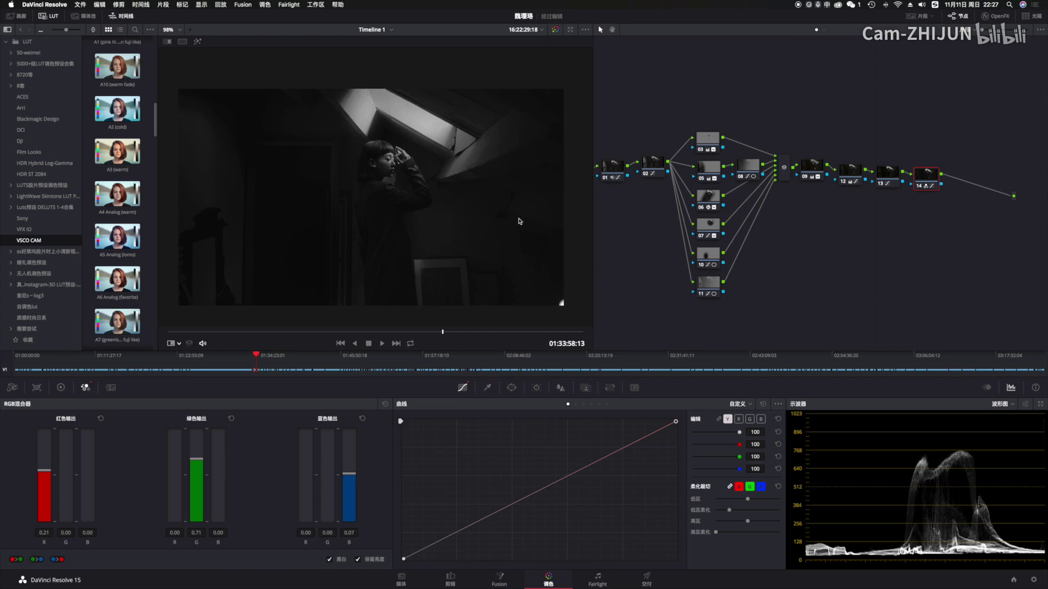
Check the black-and-white look near the end of the clip, including the woman's face at about 365% zoom at 01:34:05:16.
{"action": "left_click_drag", "start_coordinate": [473, 331], "coordinate": [531, 330]}
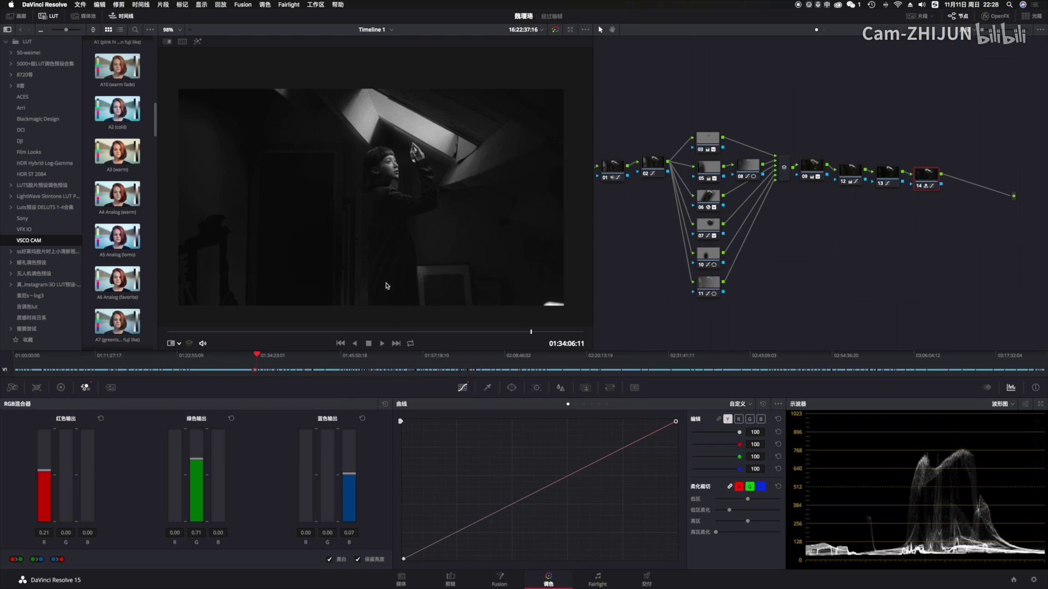
{"action": "left_click_drag", "start_coordinate": [381, 330], "coordinate": [522, 334]}
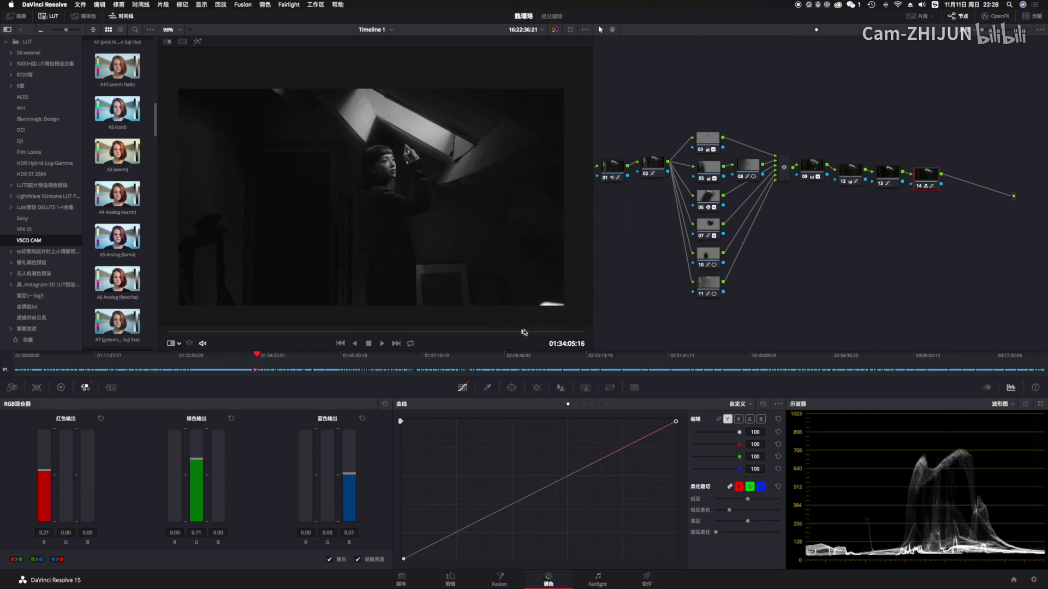
{"action": "scroll", "coordinate": [427, 202], "scroll_direction": "up", "scroll_amount": 5}
{"action": "scroll", "coordinate": [447, 184], "scroll_direction": "down", "scroll_amount": 8}
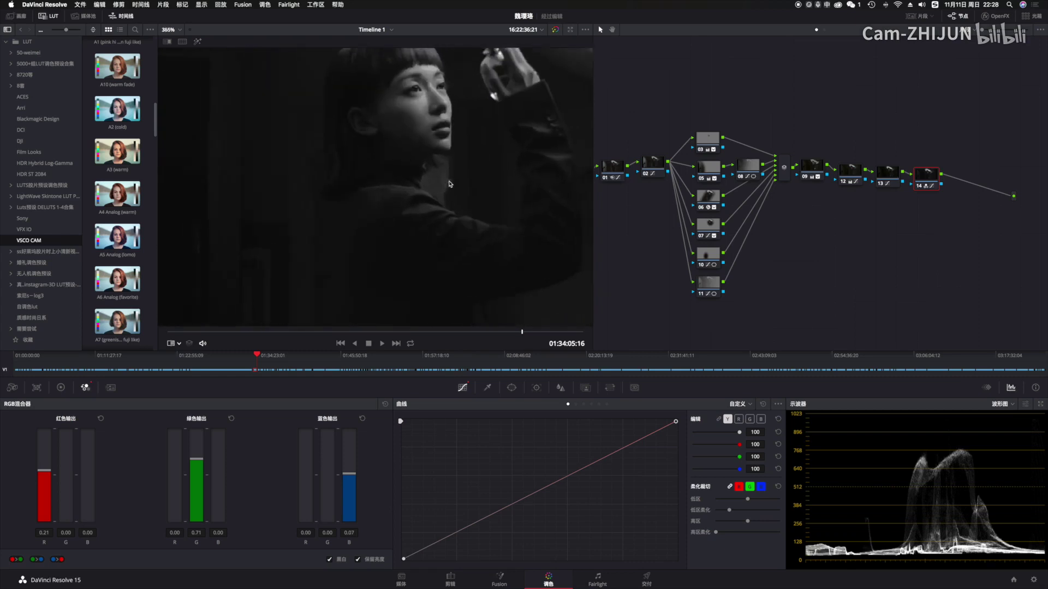
{"action": "scroll", "coordinate": [449, 183], "scroll_direction": "up", "scroll_amount": 4}
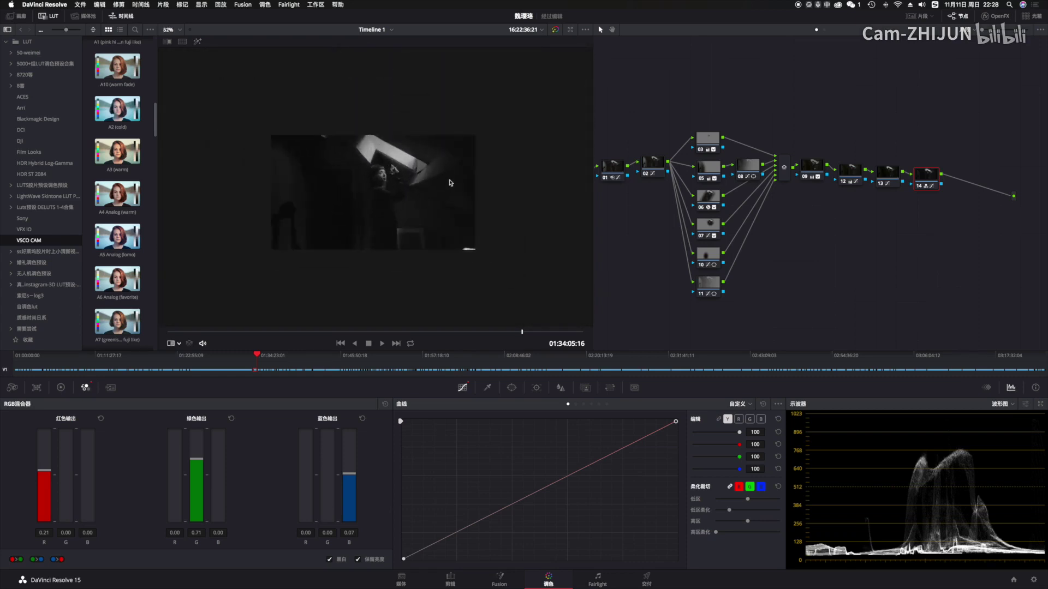
{"action": "scroll", "coordinate": [449, 183], "scroll_direction": "down", "scroll_amount": 5}
{"action": "scroll", "coordinate": [449, 183], "scroll_direction": "up", "scroll_amount": 7}
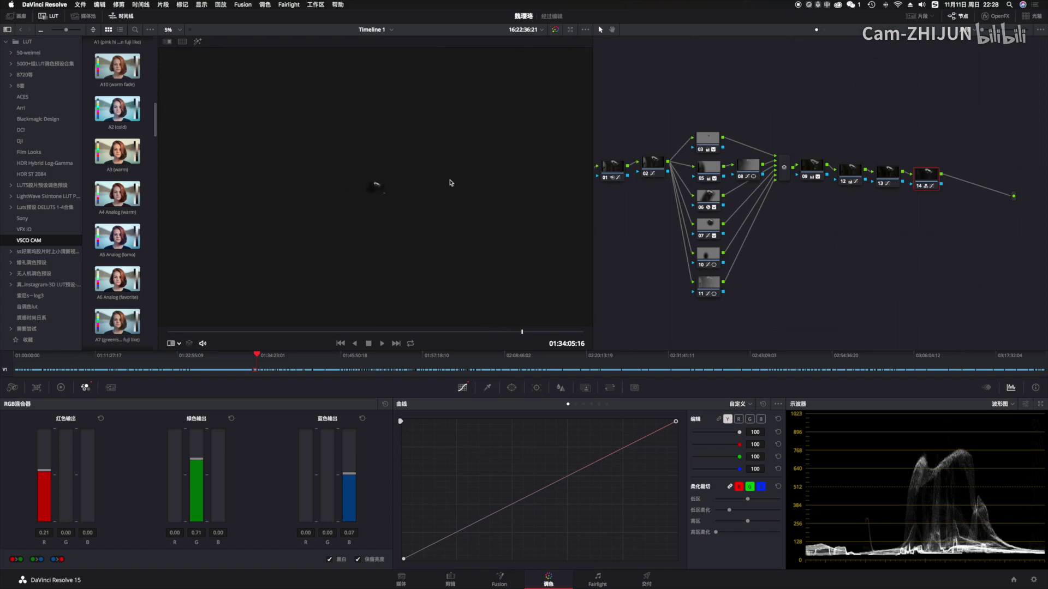